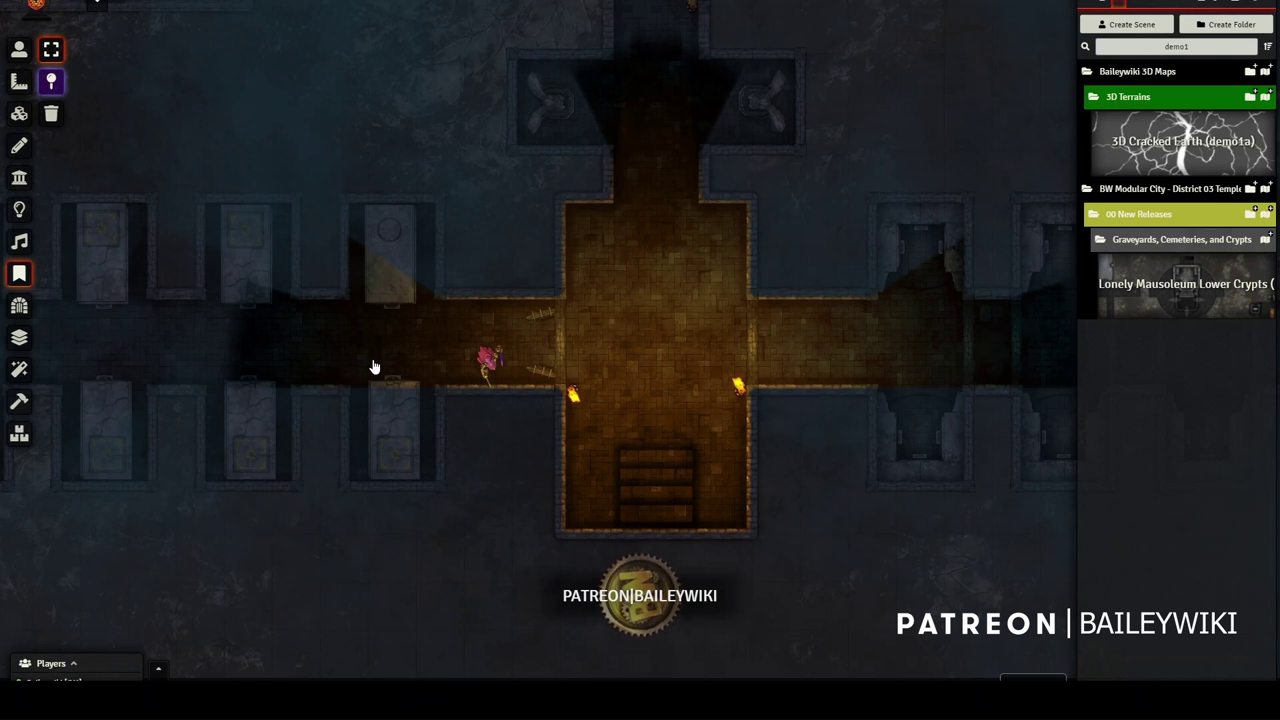
- Try moving the crypt alcove tile away from the corridor and undo the move
click(19, 113)
scroll(711, 246, down, 3)
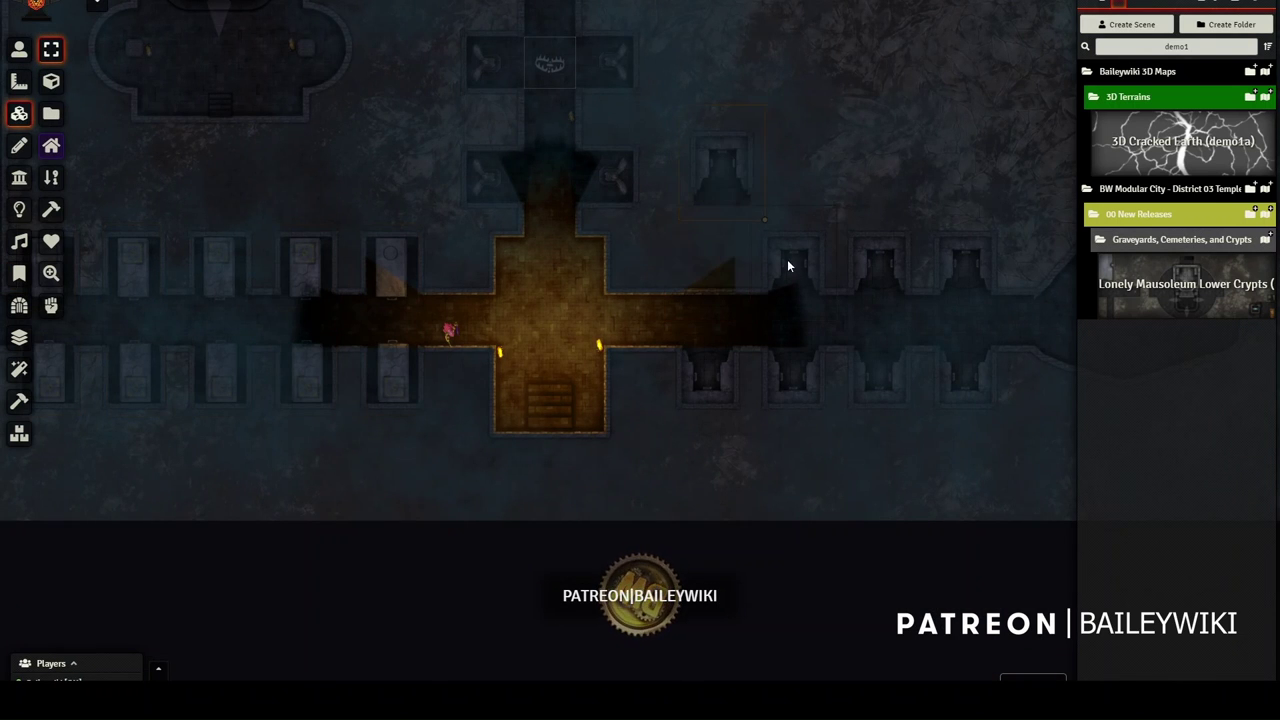
scroll(787, 266, up, 2)
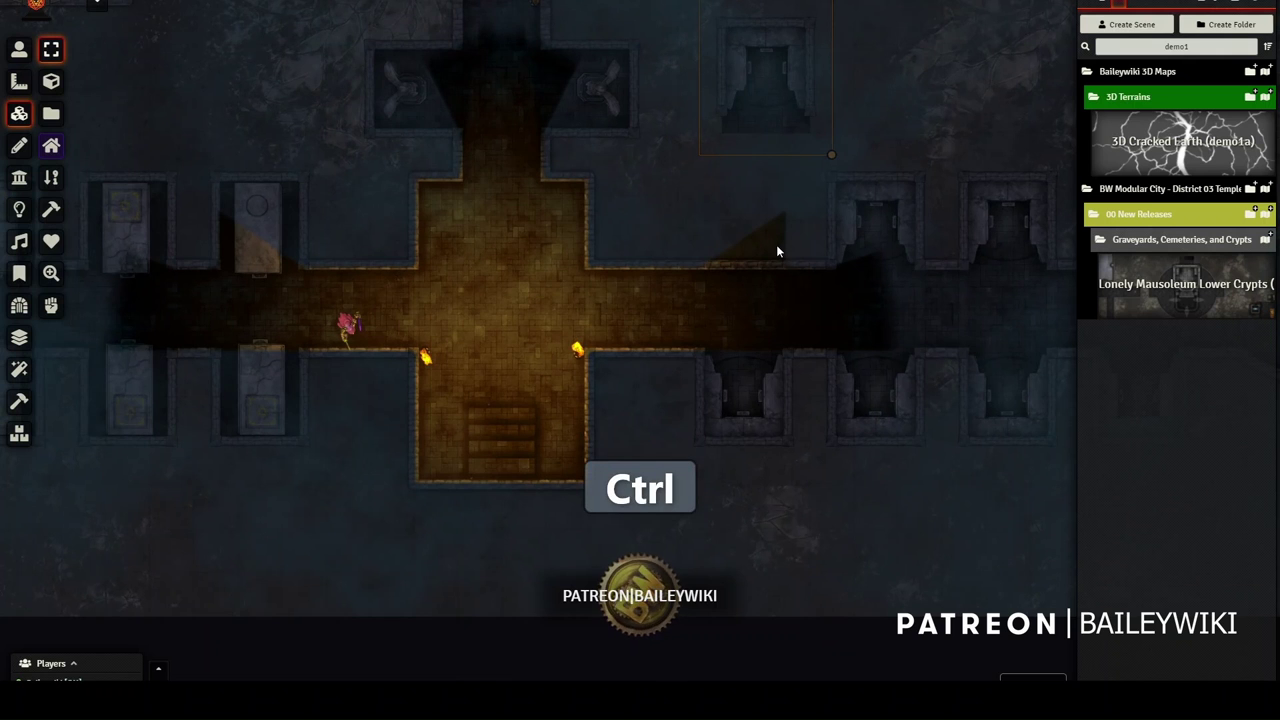
key(ctrl+z)
- Try sliding the stone lid off the sarcophagus in the side chamber and undo the move
drag(760, 183, 866, 478)
drag(361, 100, 454, 214)
drag(282, 286, 372, 298)
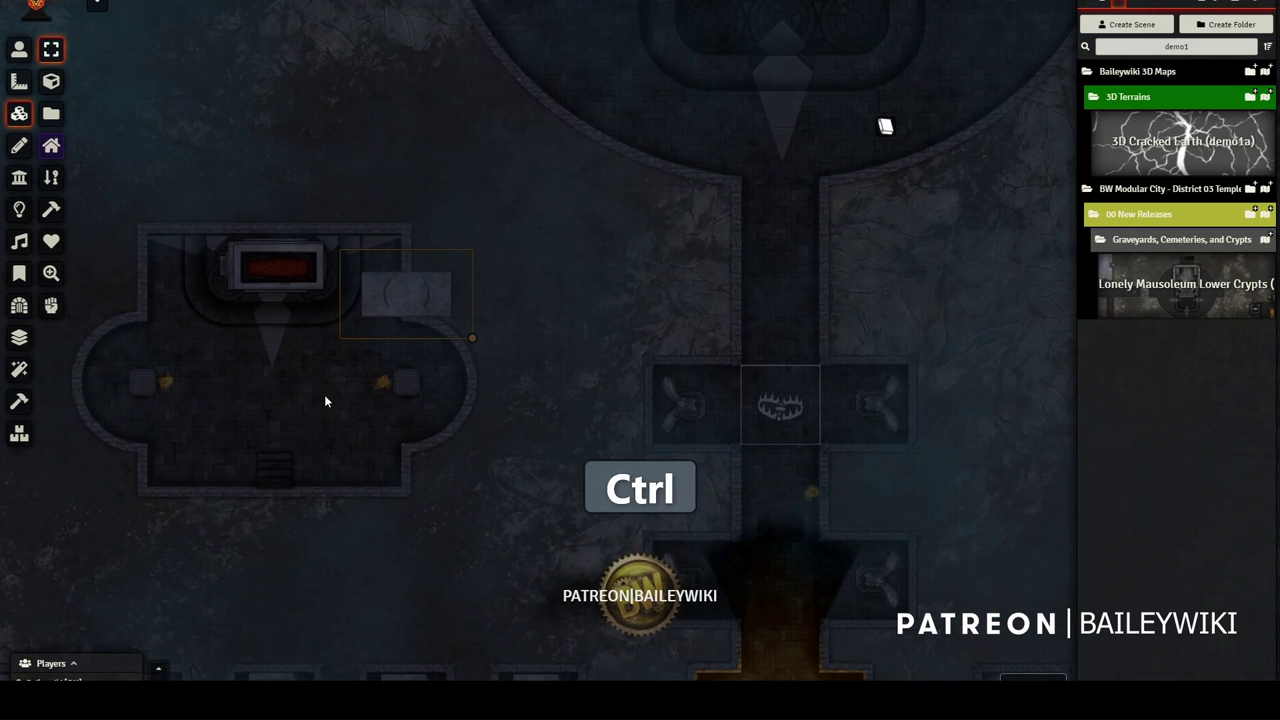
key(ctrl+z)
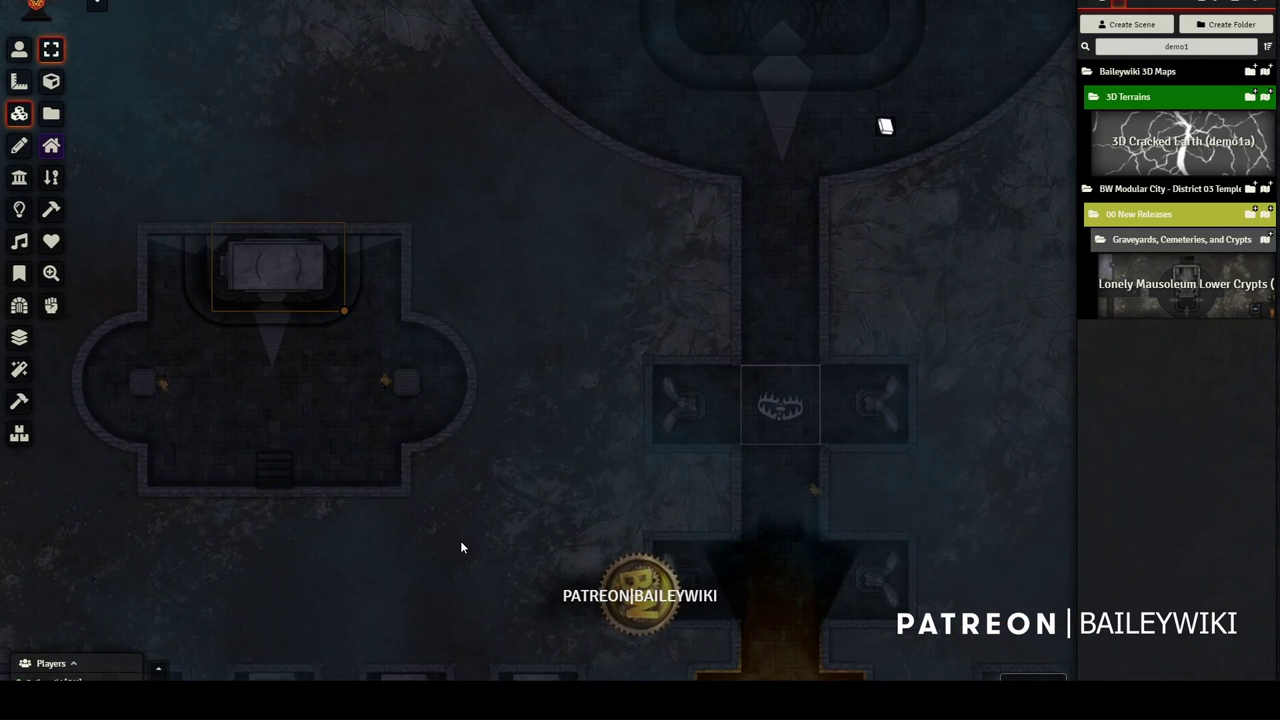
- Open the upper crypt lid tile nearest the token and examine its trigger setup and actions
drag(461, 547, 574, 73)
scroll(374, 351, up, 10)
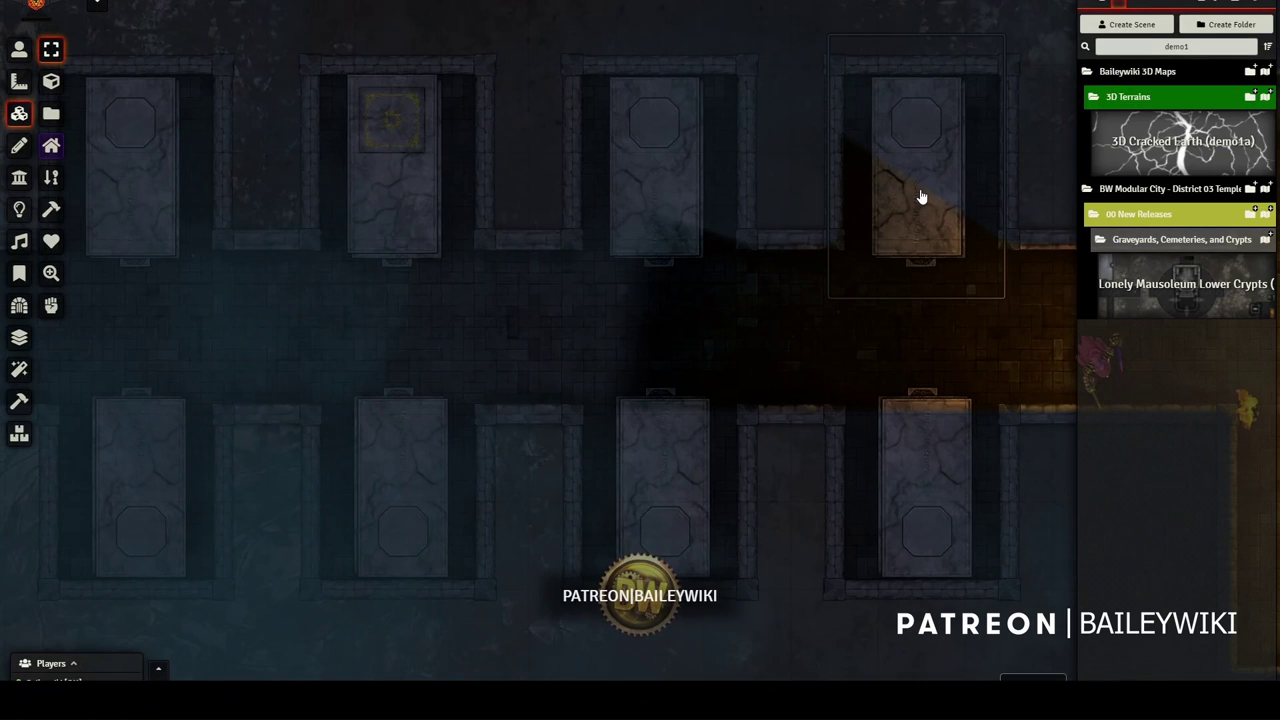
double_click(925, 180)
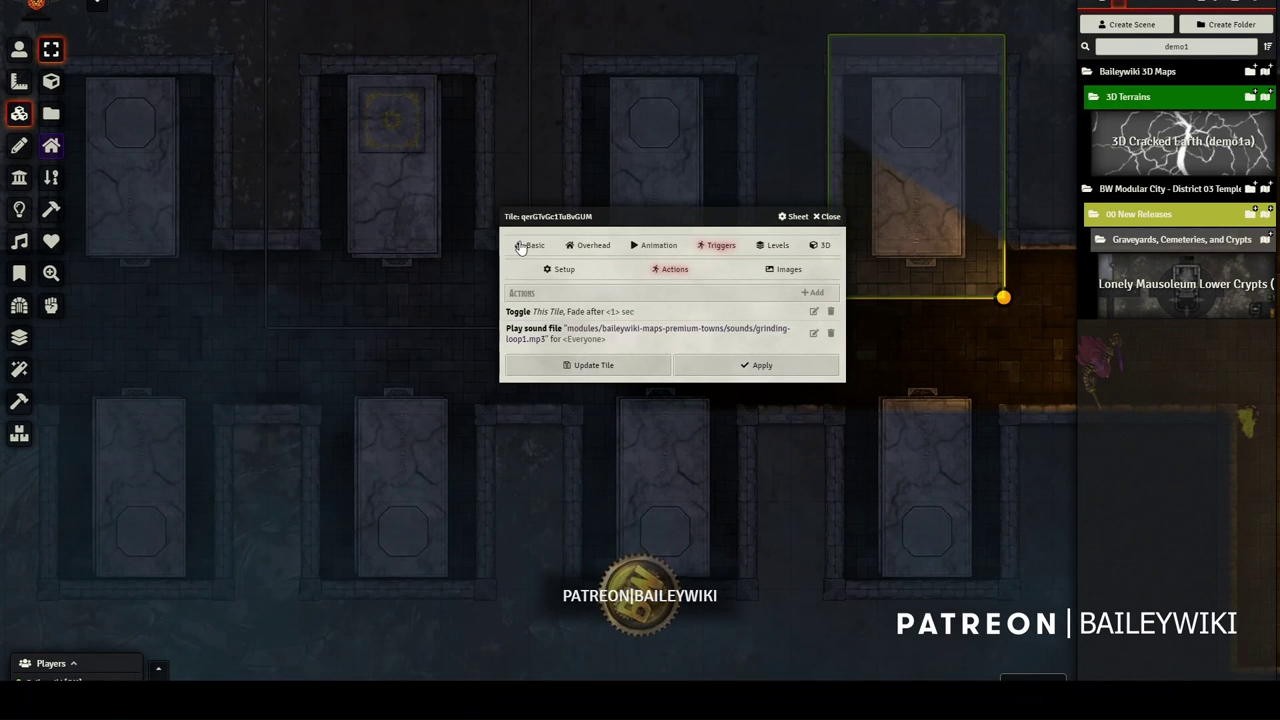
click(562, 272)
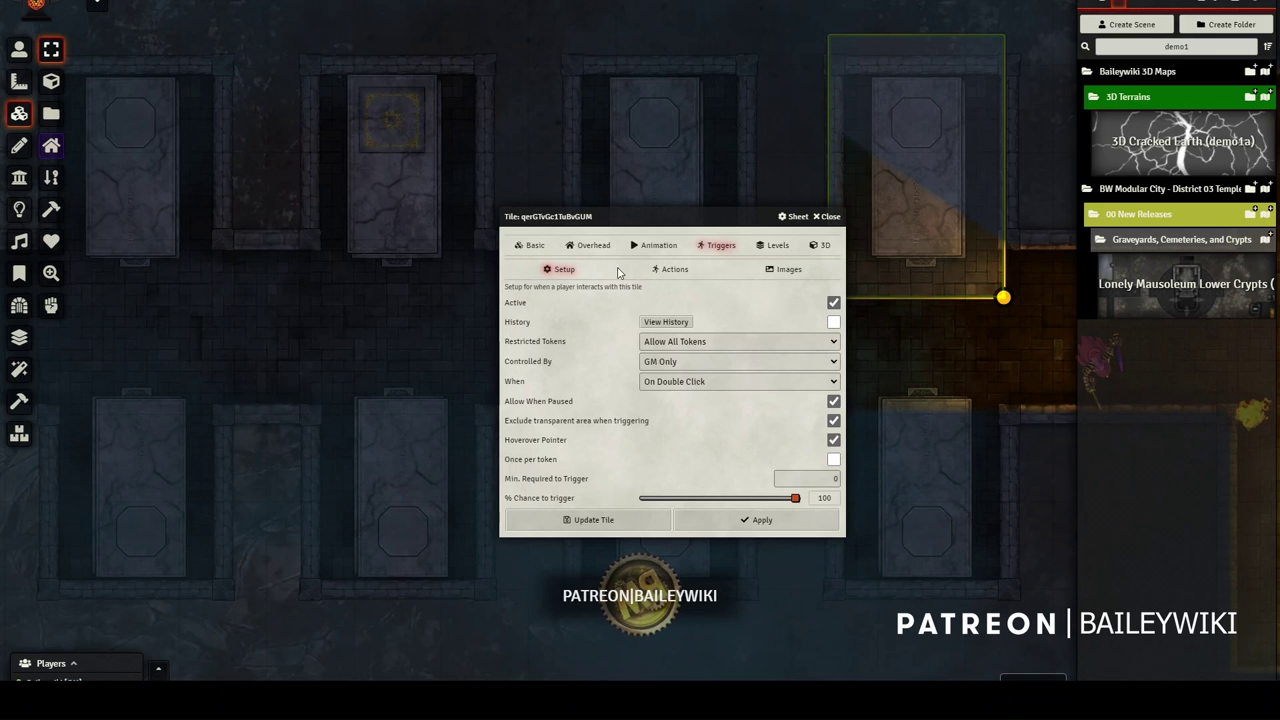
click(667, 272)
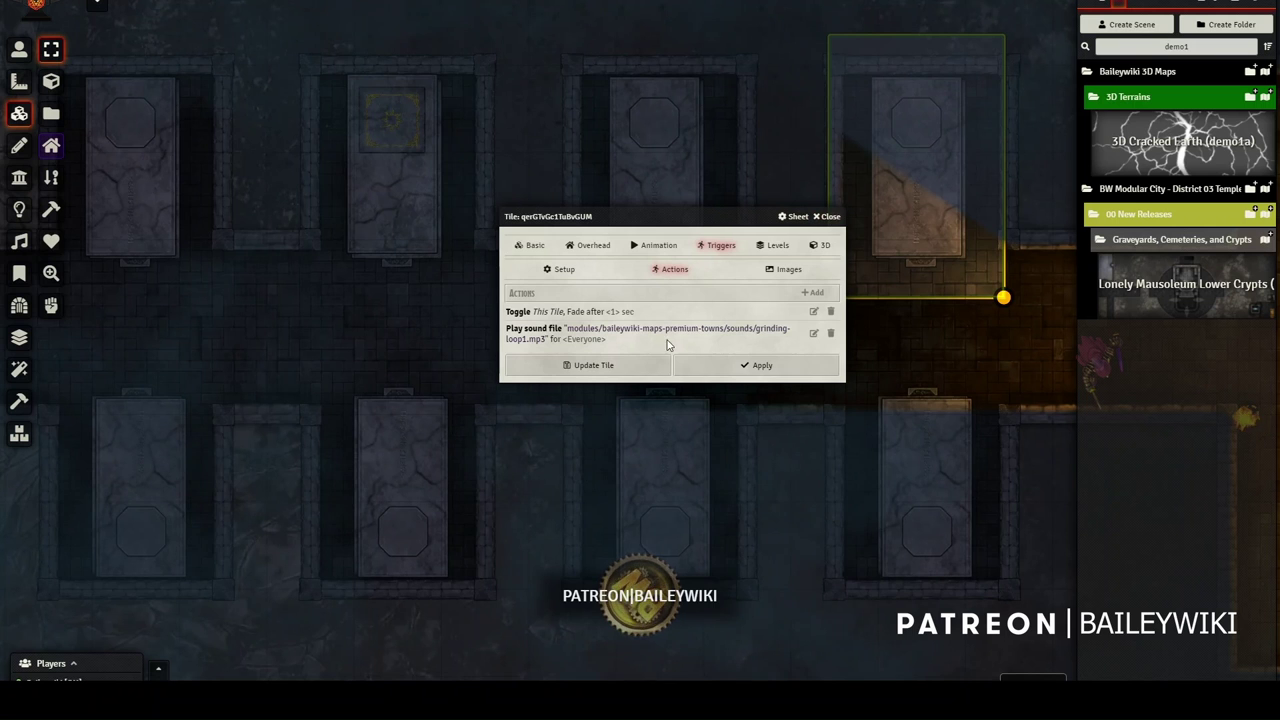
- Select the character token in the corridor and test the upper crypt lid's double-click trigger from its view
click(19, 50)
key(Escape)
drag(1010, 332, 876, 294)
click(937, 320)
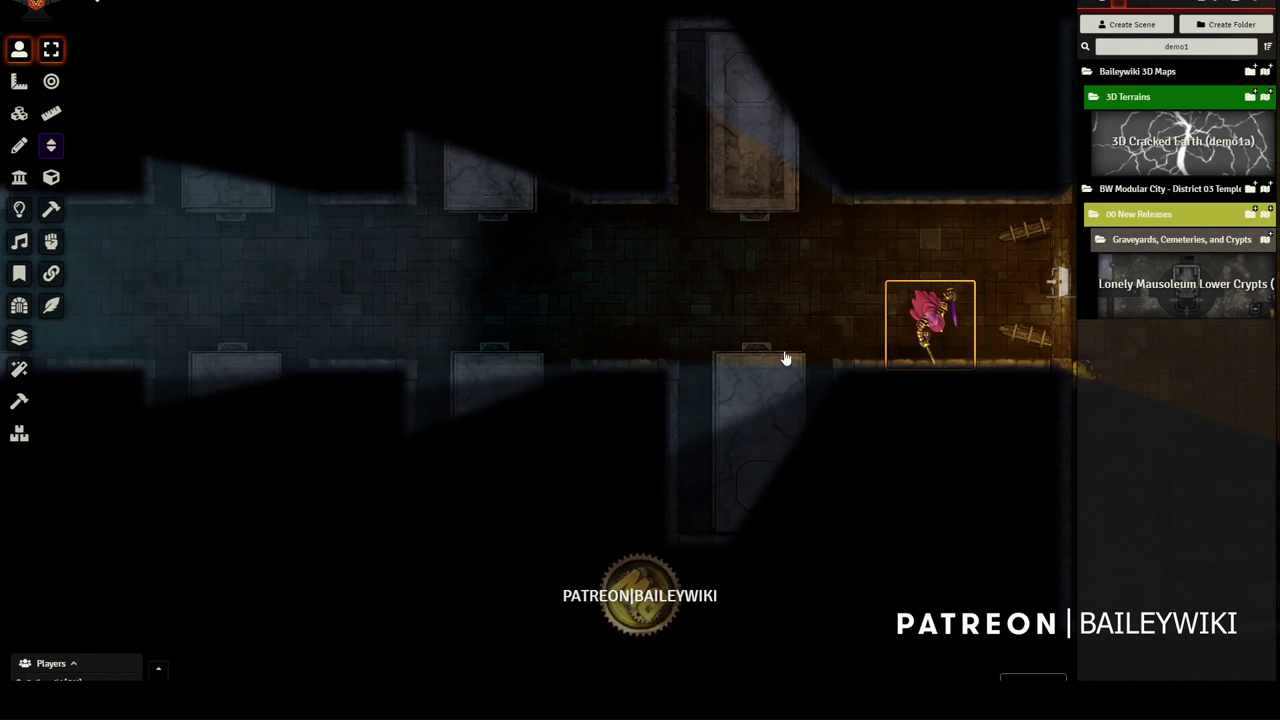
drag(784, 267, 786, 369)
scroll(790, 303, up, 2)
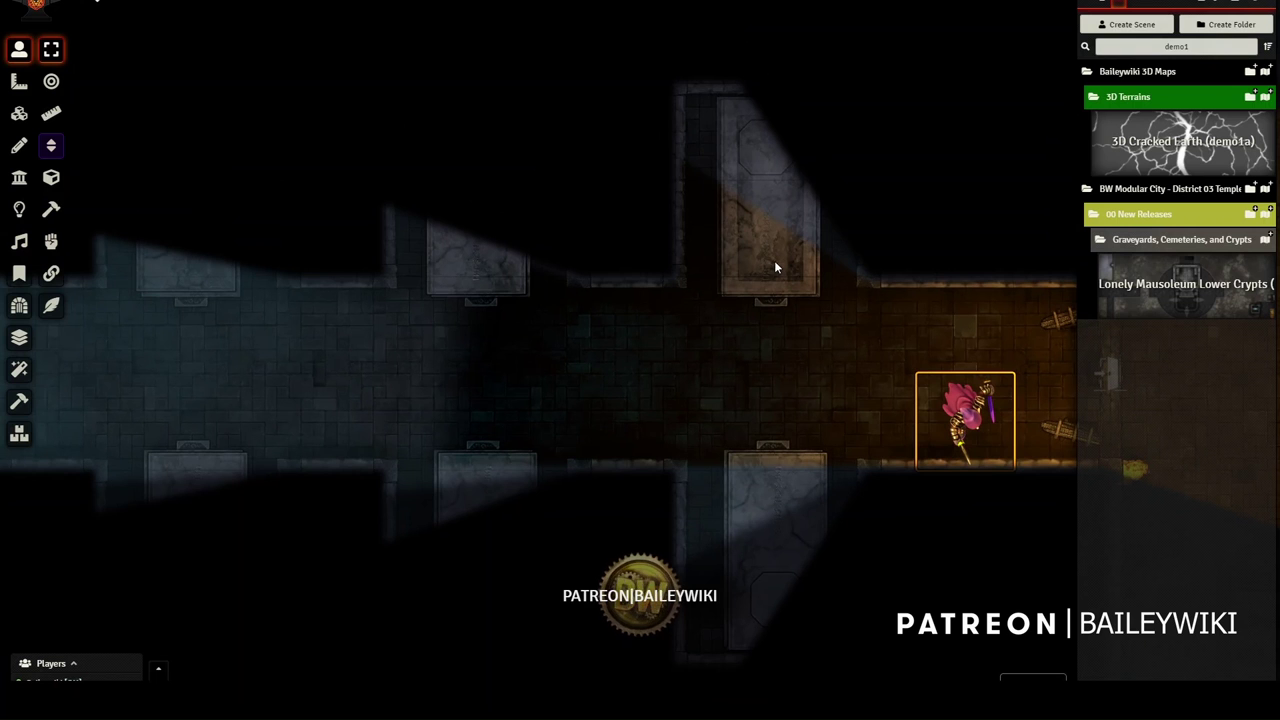
scroll(777, 228, up, 2)
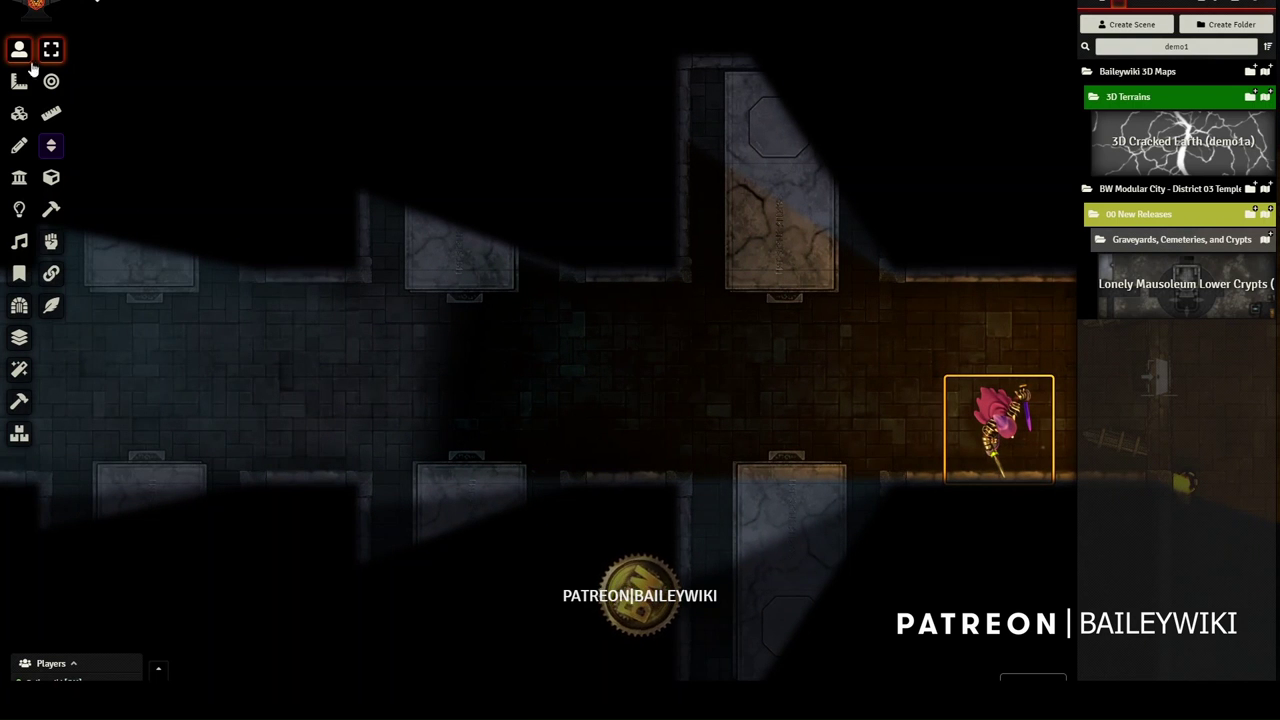
- Copy the trigger setup and actions of the upper crypt lid nearest the token using Mass-Tile Copy
click(19, 113)
click(749, 149)
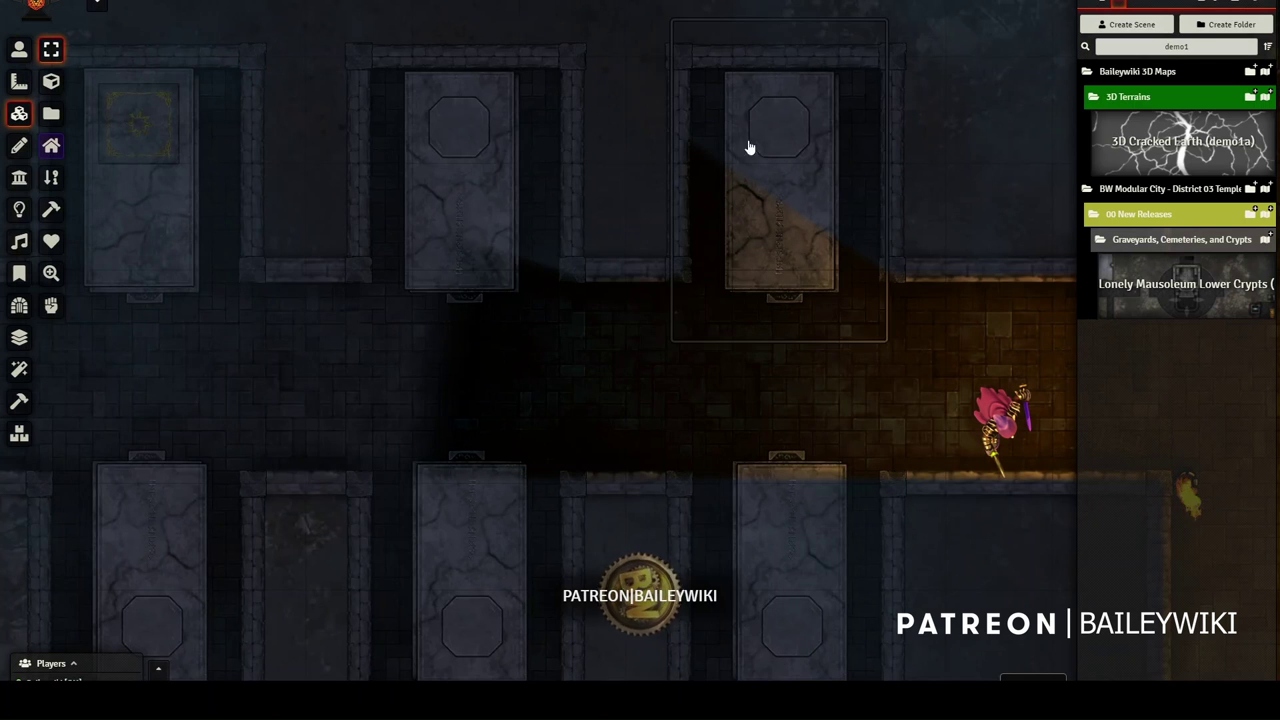
scroll(749, 246, down, 7)
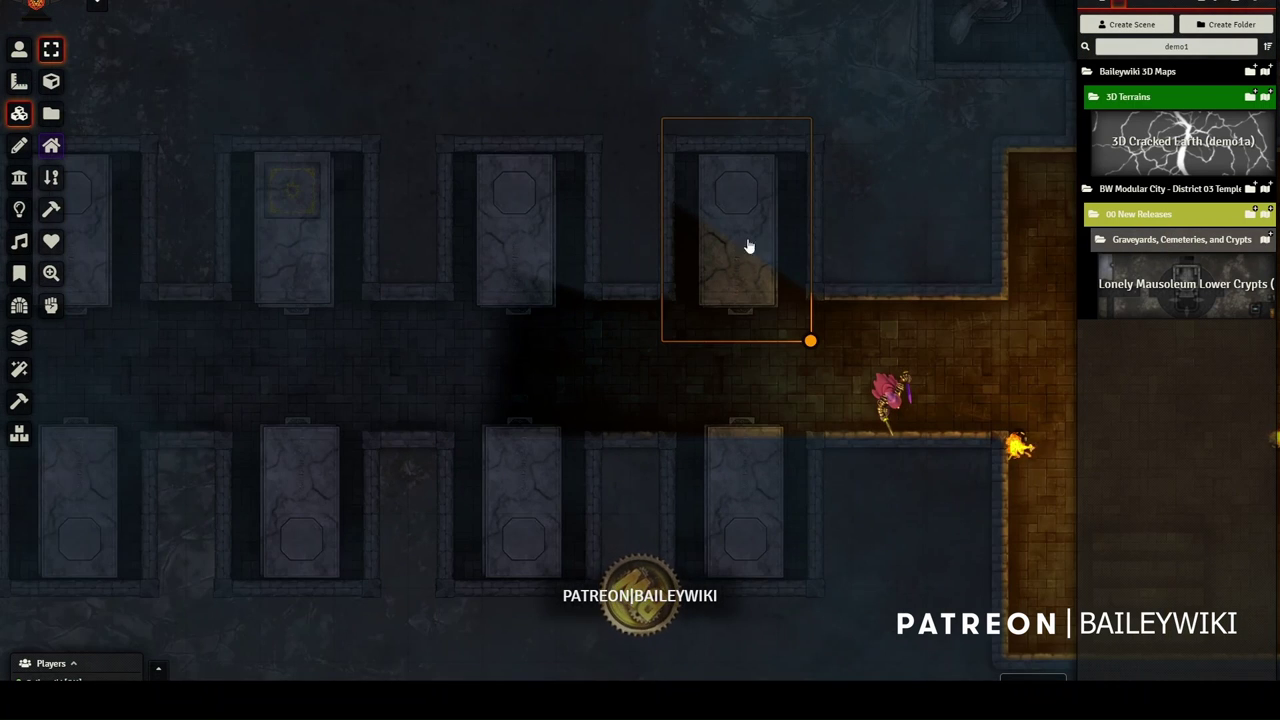
scroll(696, 368, down, 3)
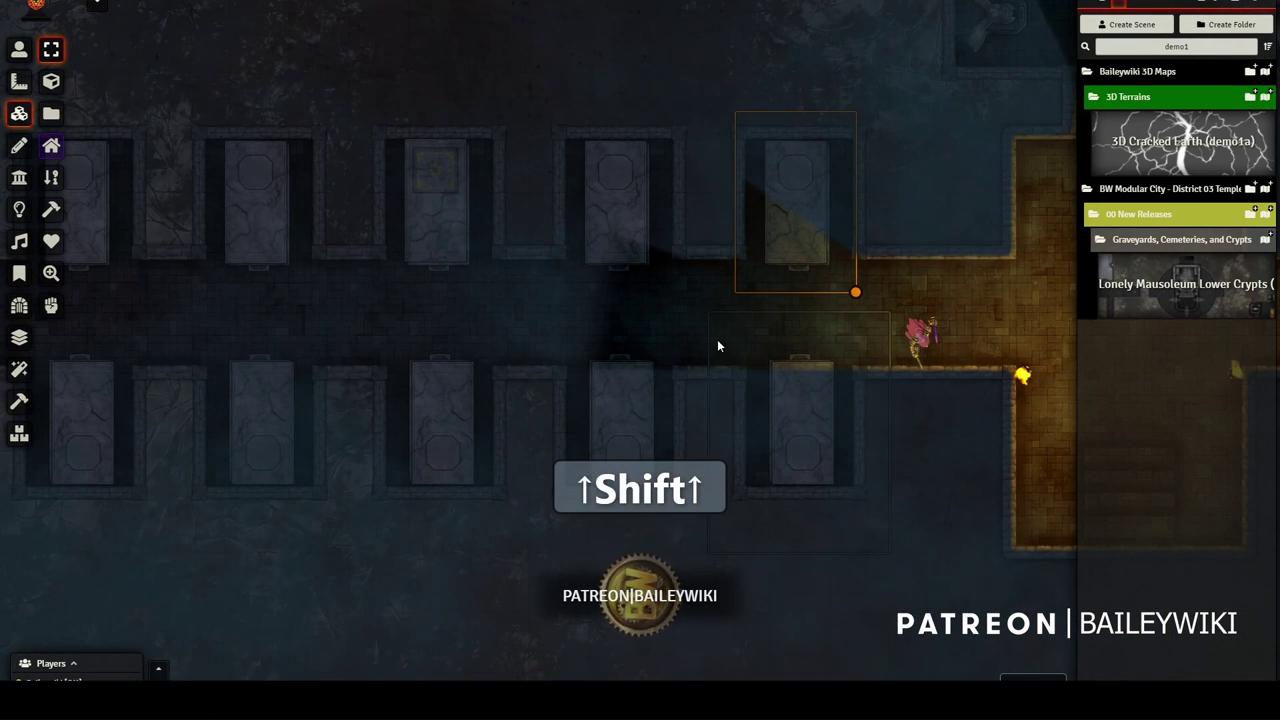
key(shift+c)
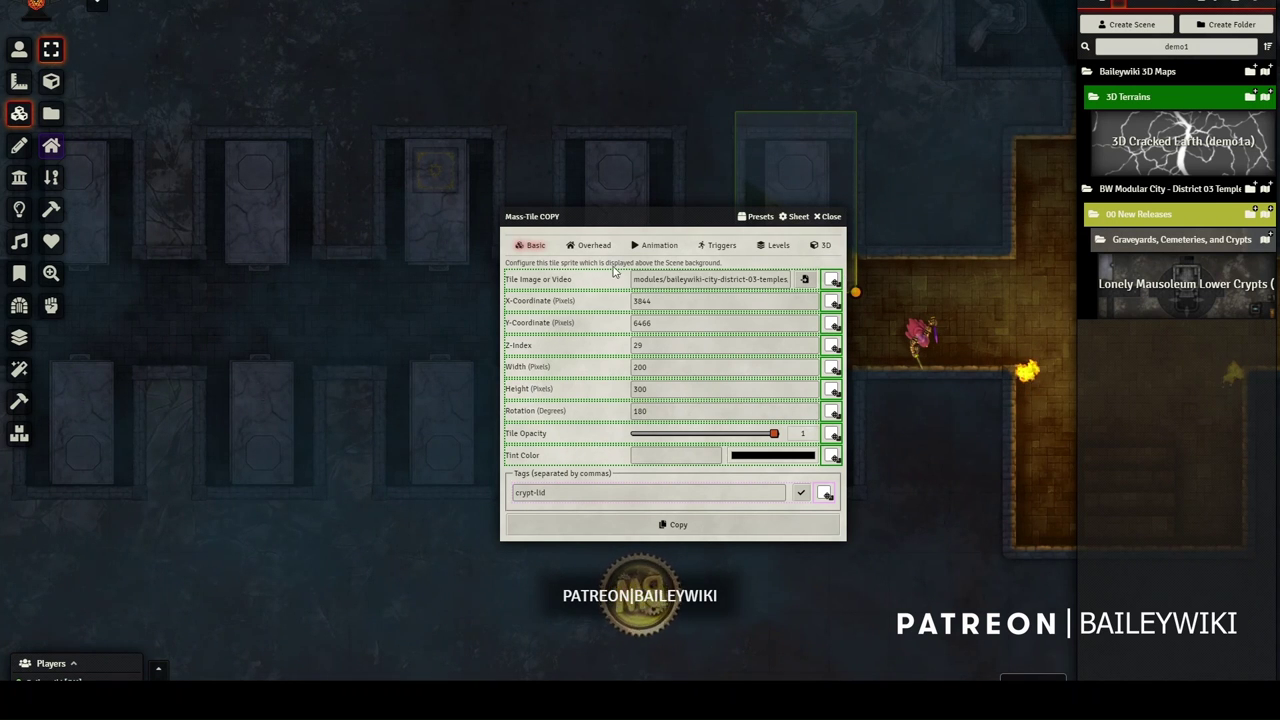
click(721, 248)
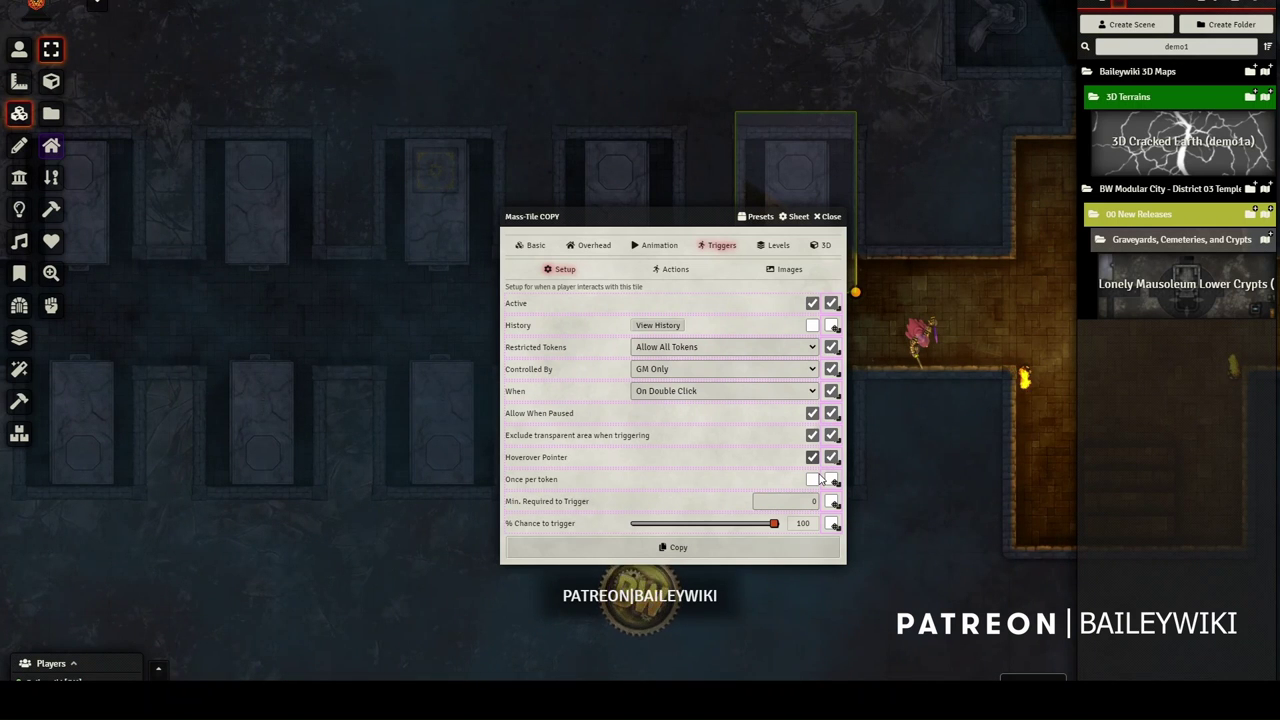
click(676, 271)
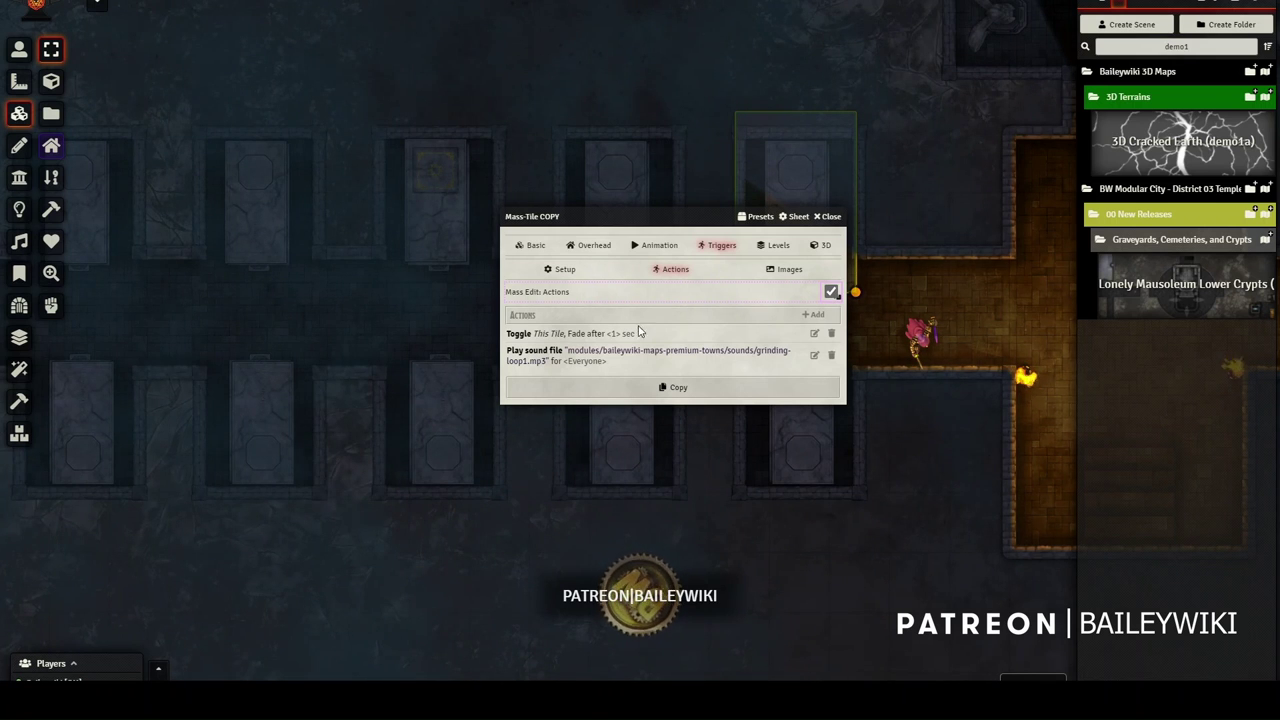
click(786, 272)
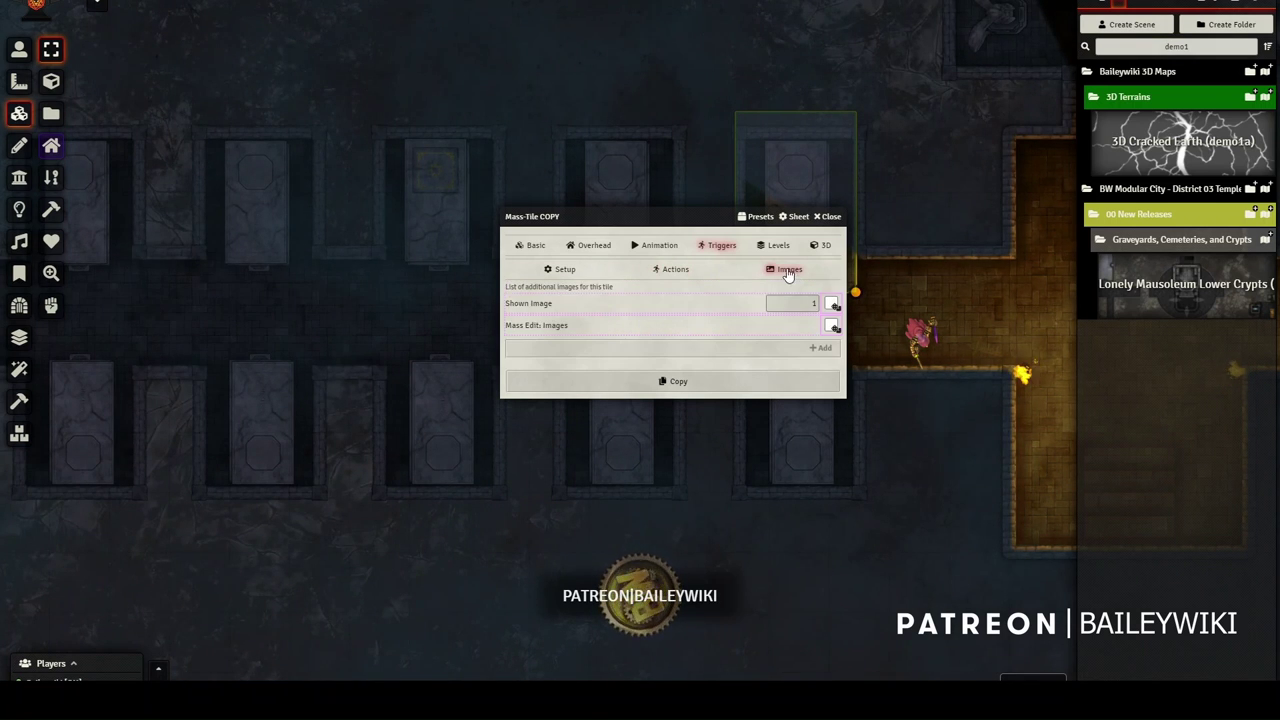
click(684, 382)
- Select the other plain crypt lids on both sides of the corridor and paste the copied trigger settings onto them
click(668, 286)
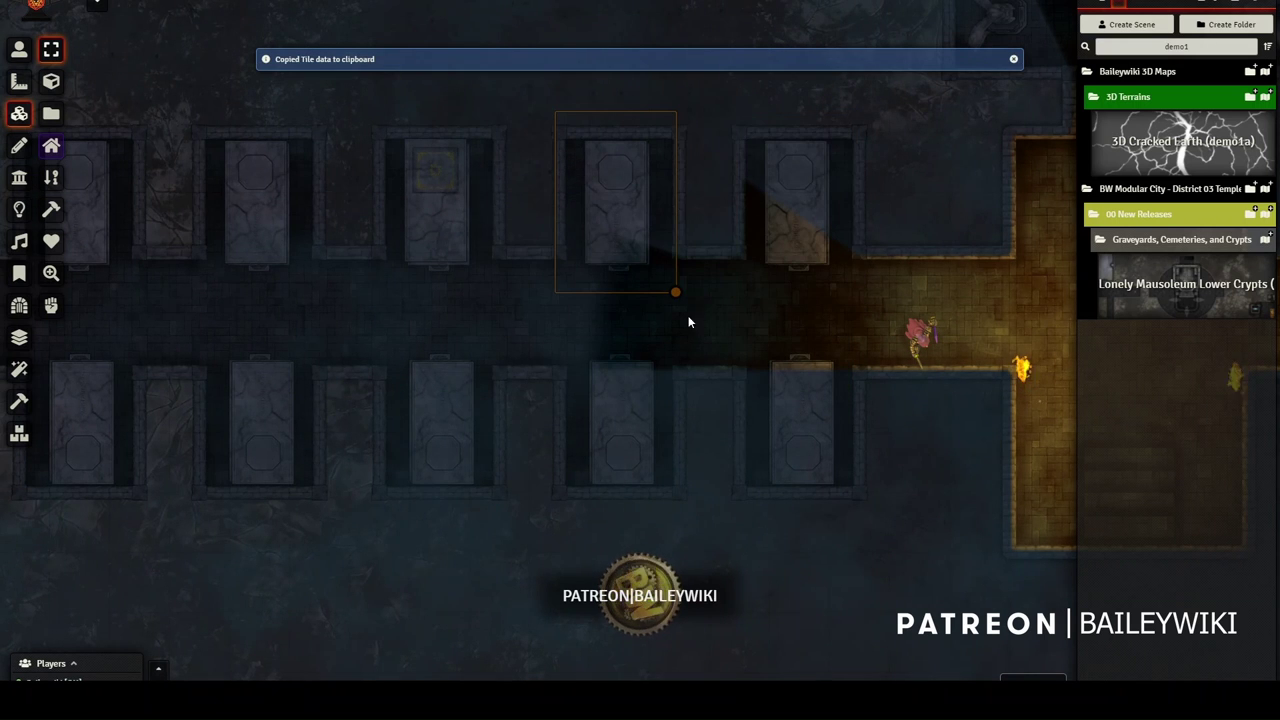
key(shift)
shift+click(430, 438)
shift+click(270, 437)
shift+click(85, 420)
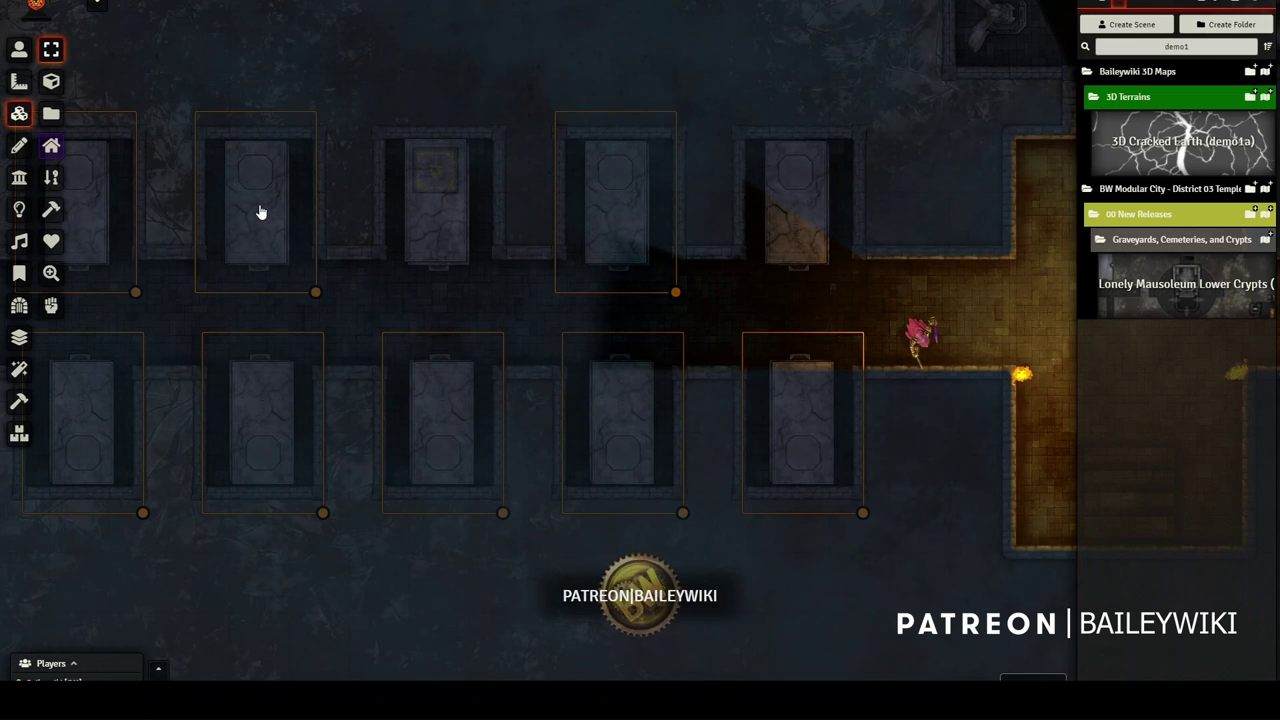
key(shift+v)
- Check the trigger setup and actions of the lower crypt lid tile nearest the token
click(15, 56)
click(19, 114)
double_click(802, 410)
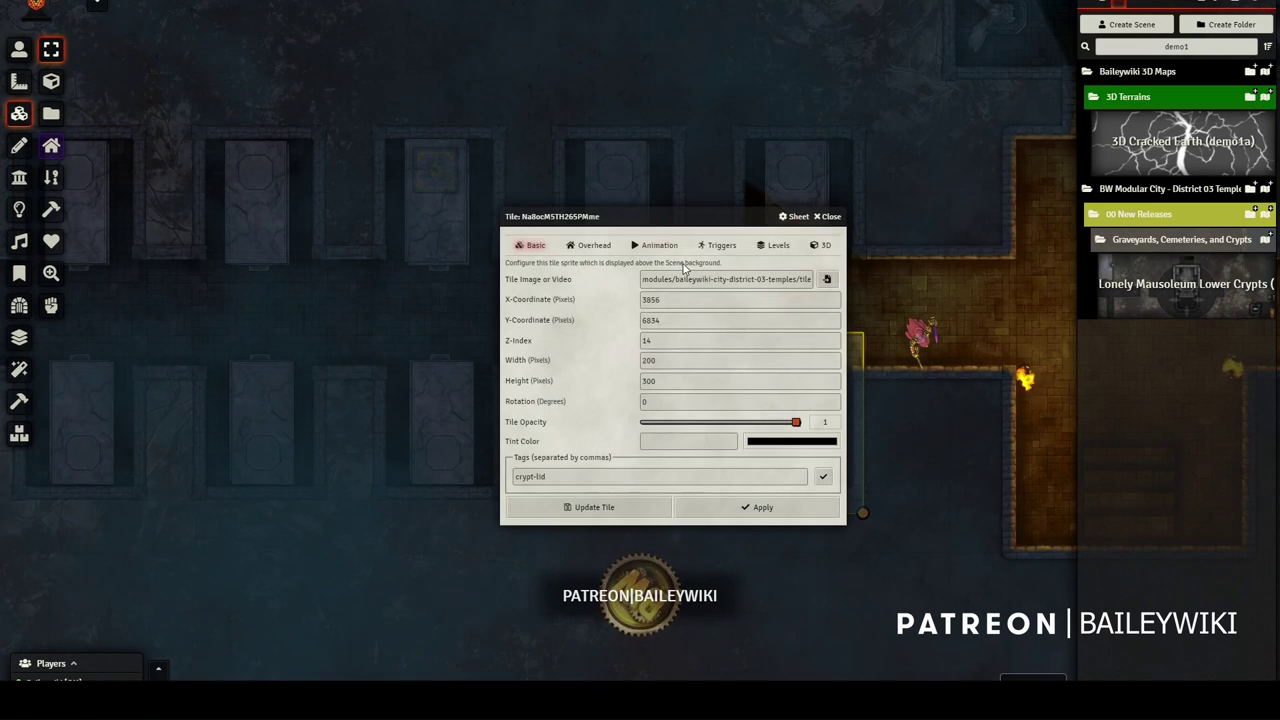
click(714, 247)
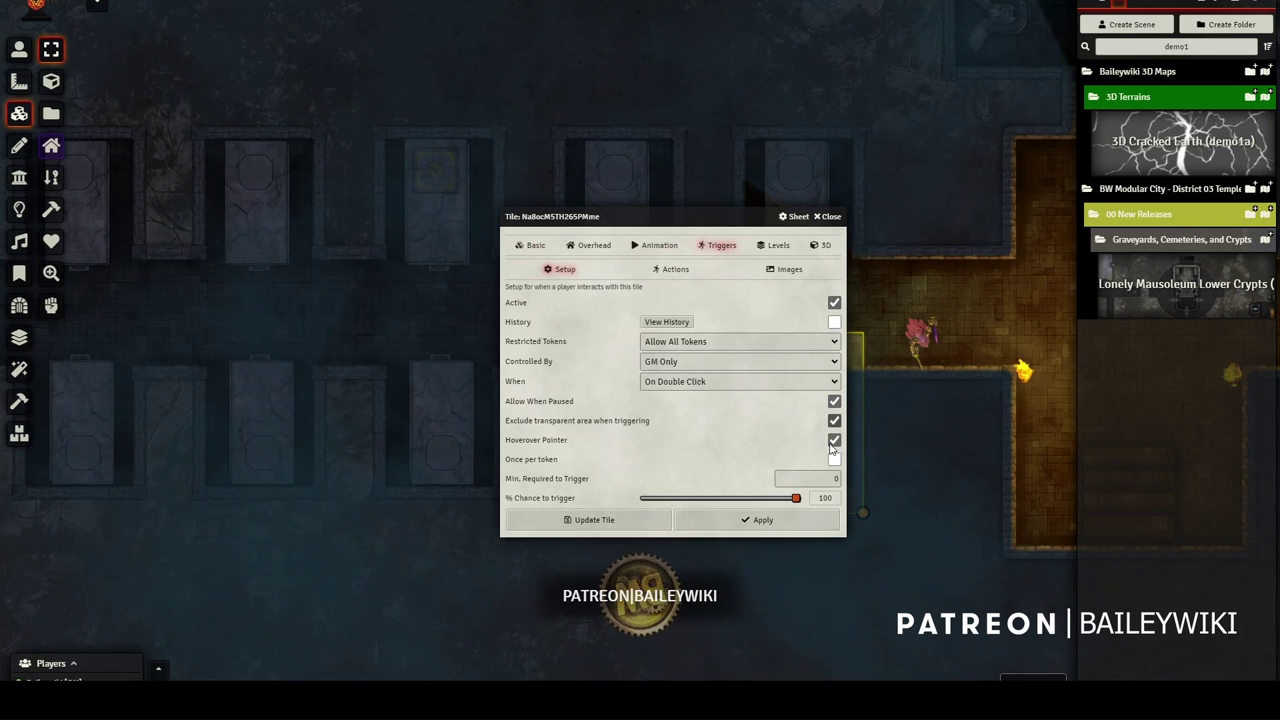
click(676, 270)
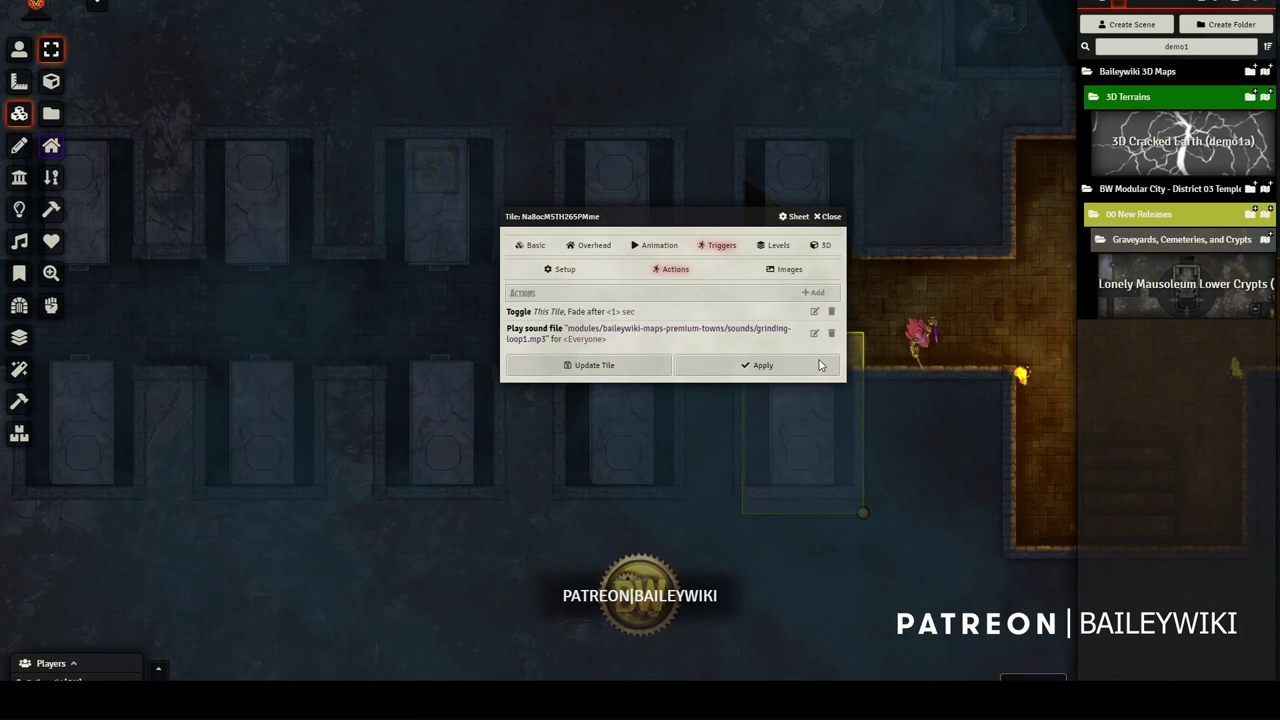
click(834, 217)
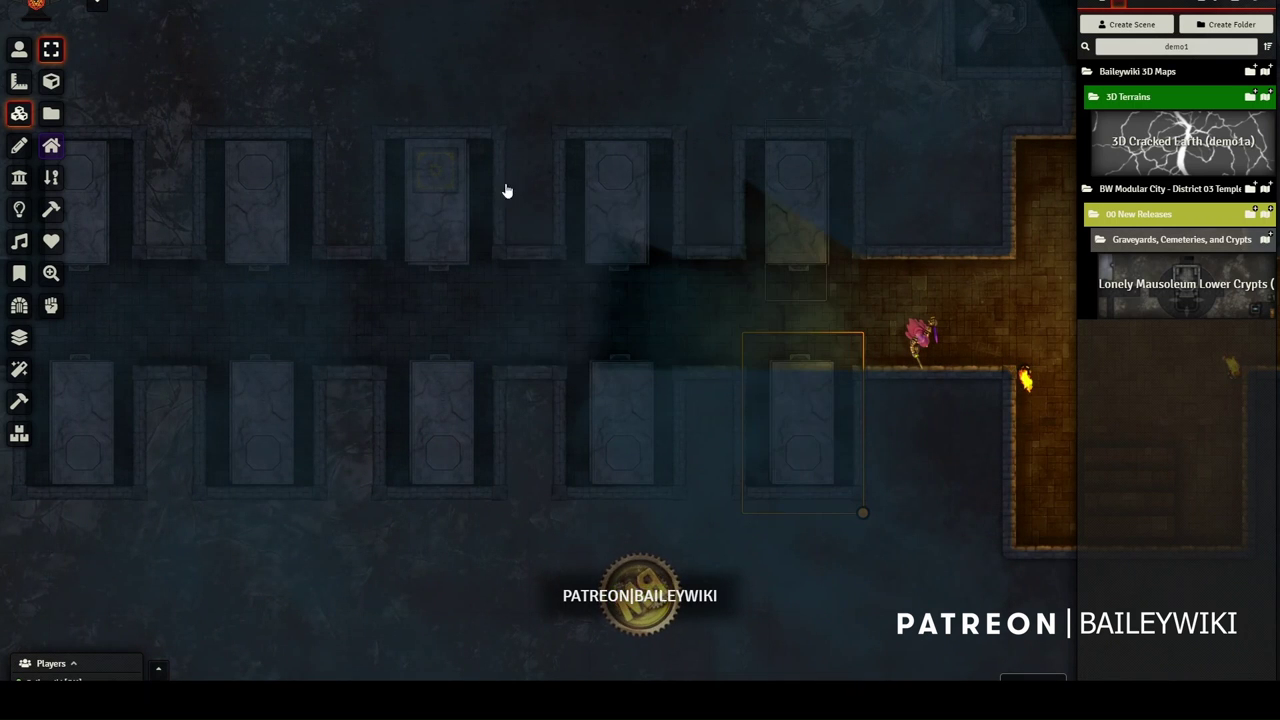
- Move the character token beside the nearest crypts and open the lower crypt lid through its trigger
click(22, 52)
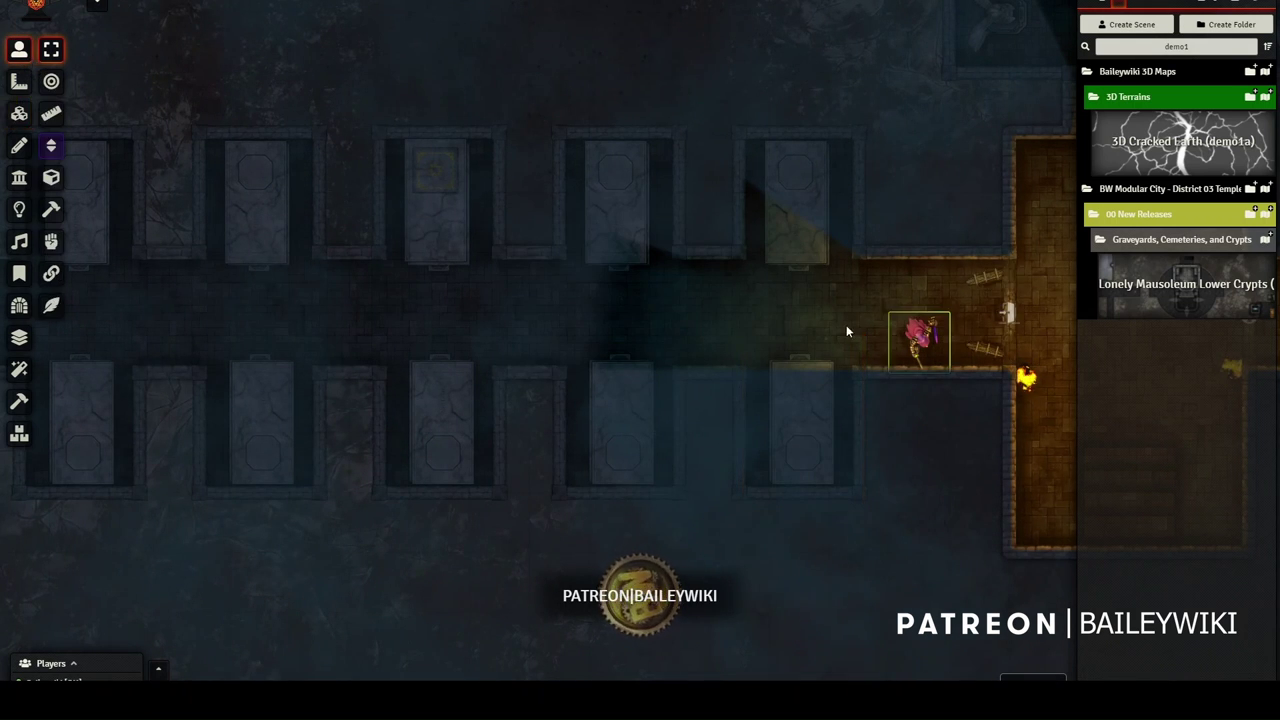
click(920, 340)
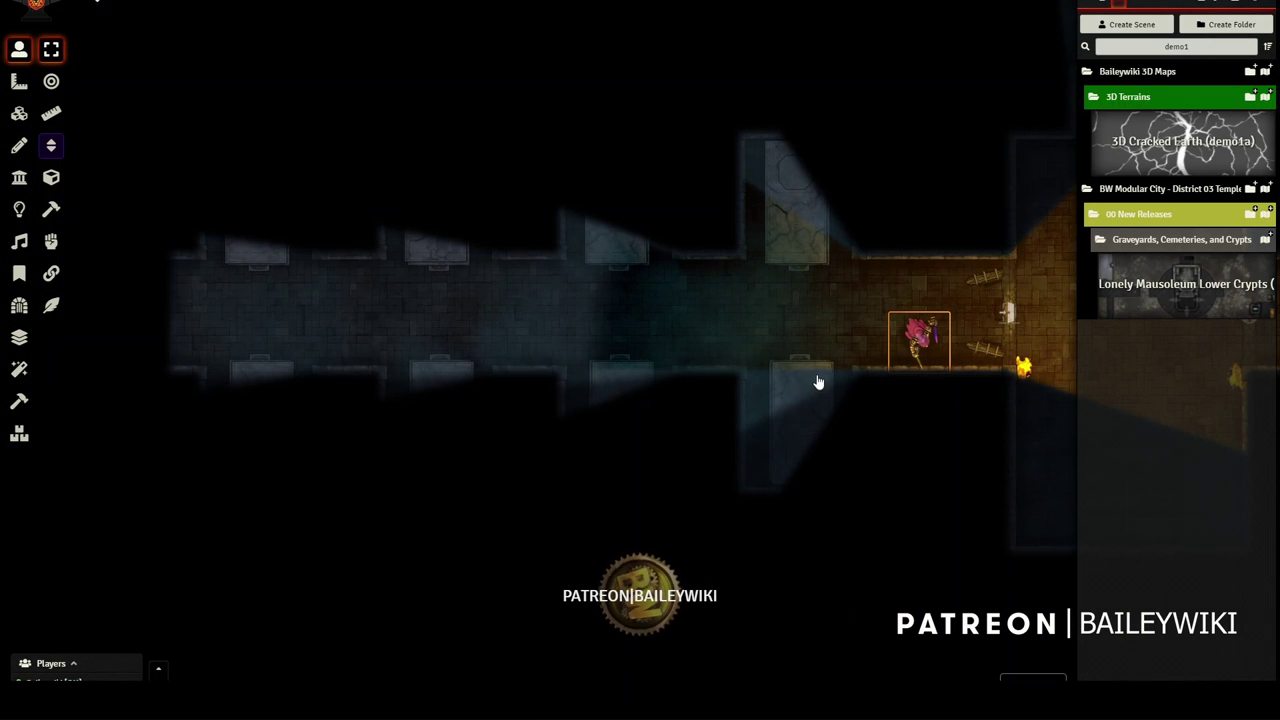
scroll(843, 406, up, 3)
drag(864, 241, 751, 202)
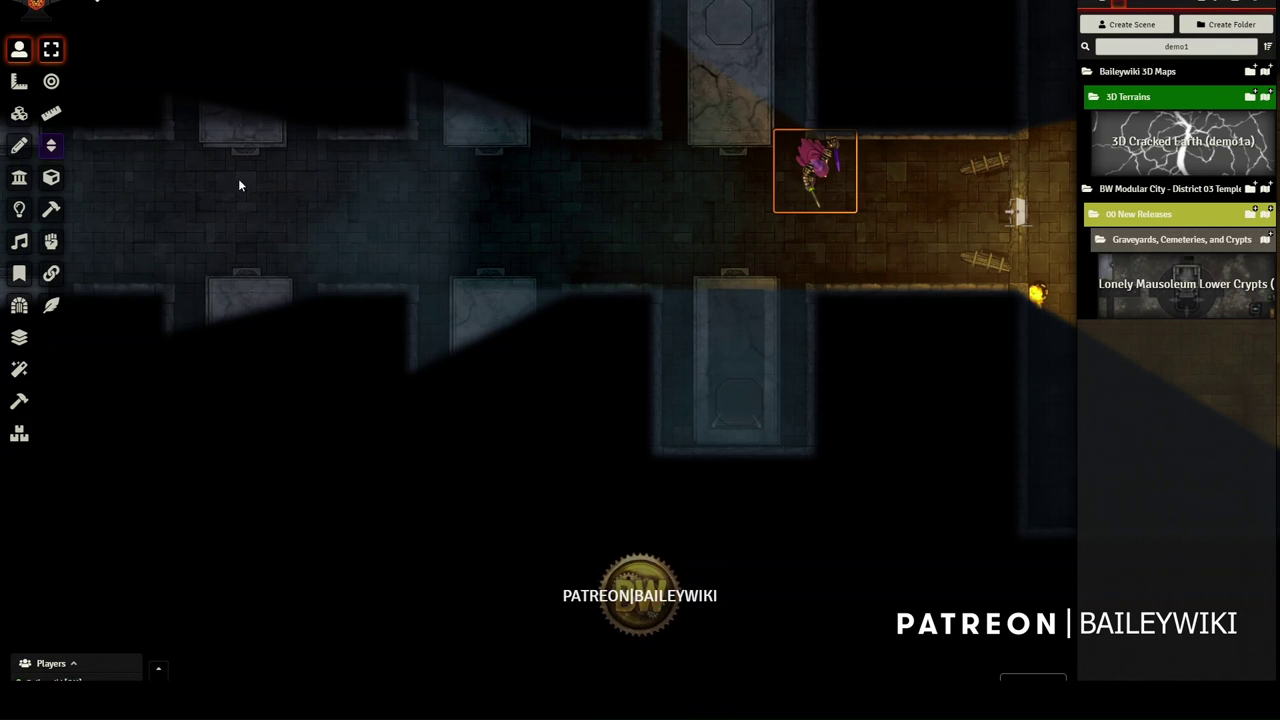
- Search for and select all tiles that share the crypt lid's image using Mass-Tile Search
click(19, 113)
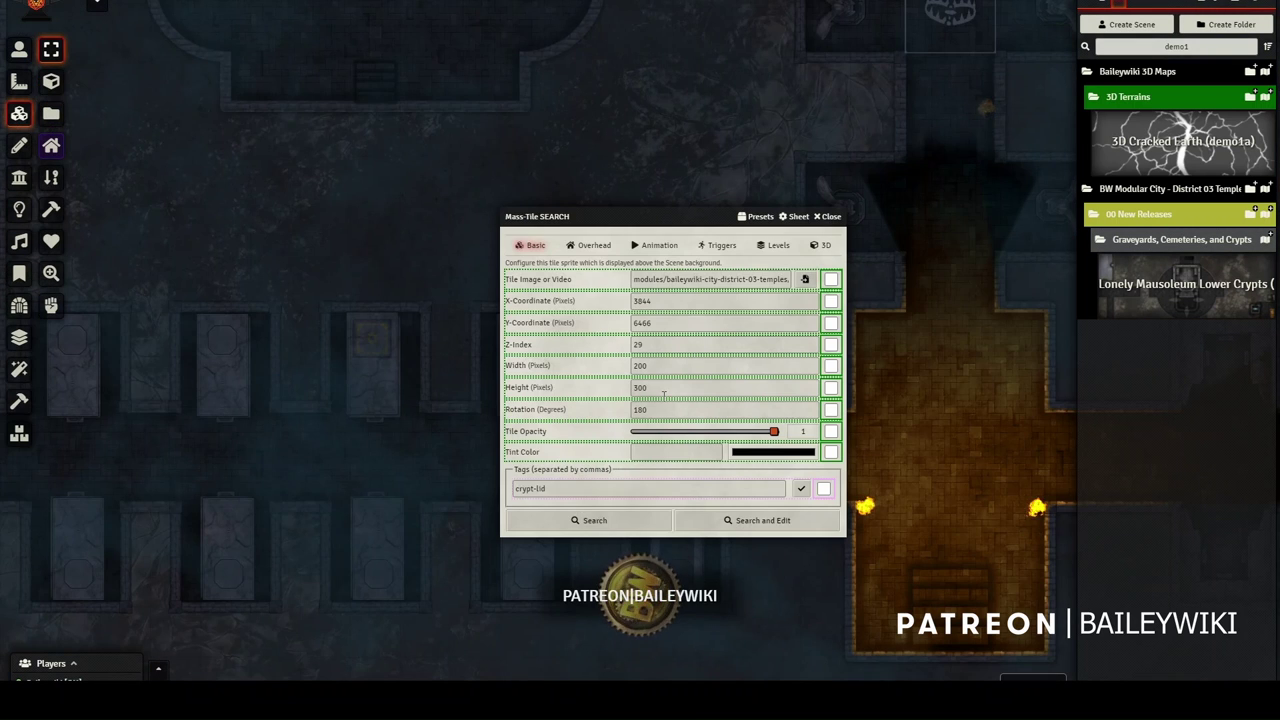
key(shift+f)
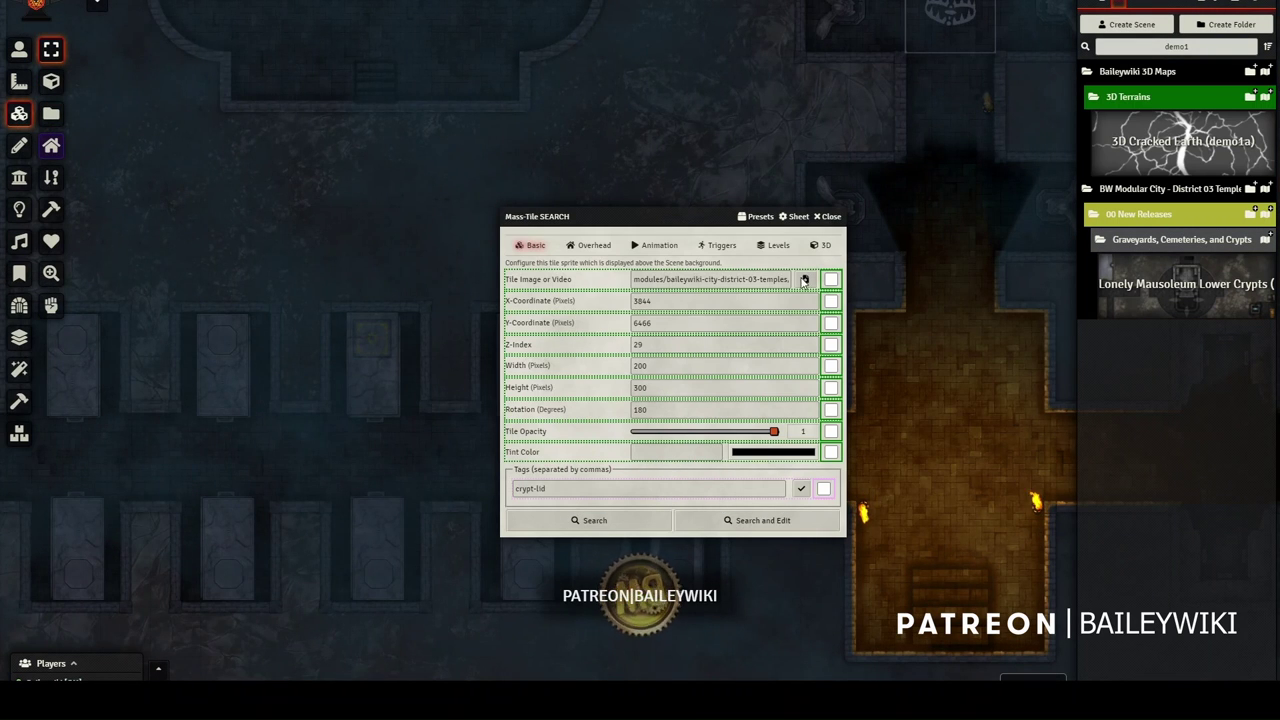
click(831, 279)
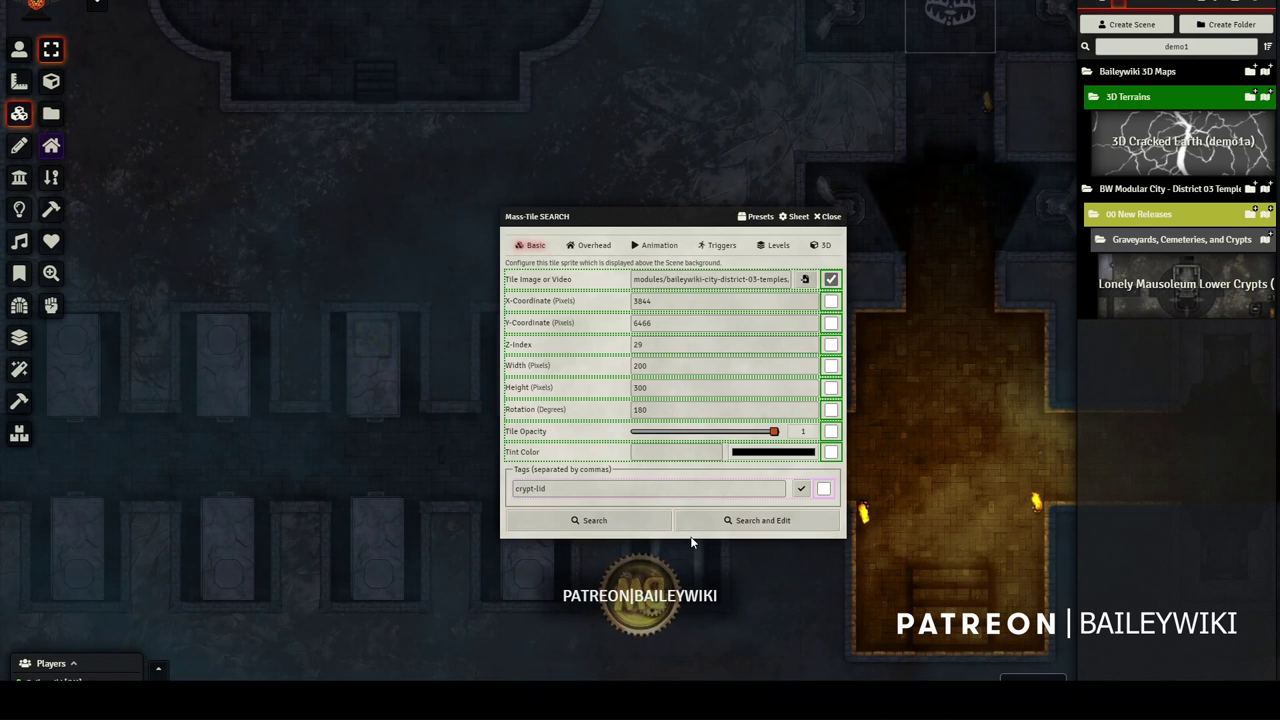
click(622, 518)
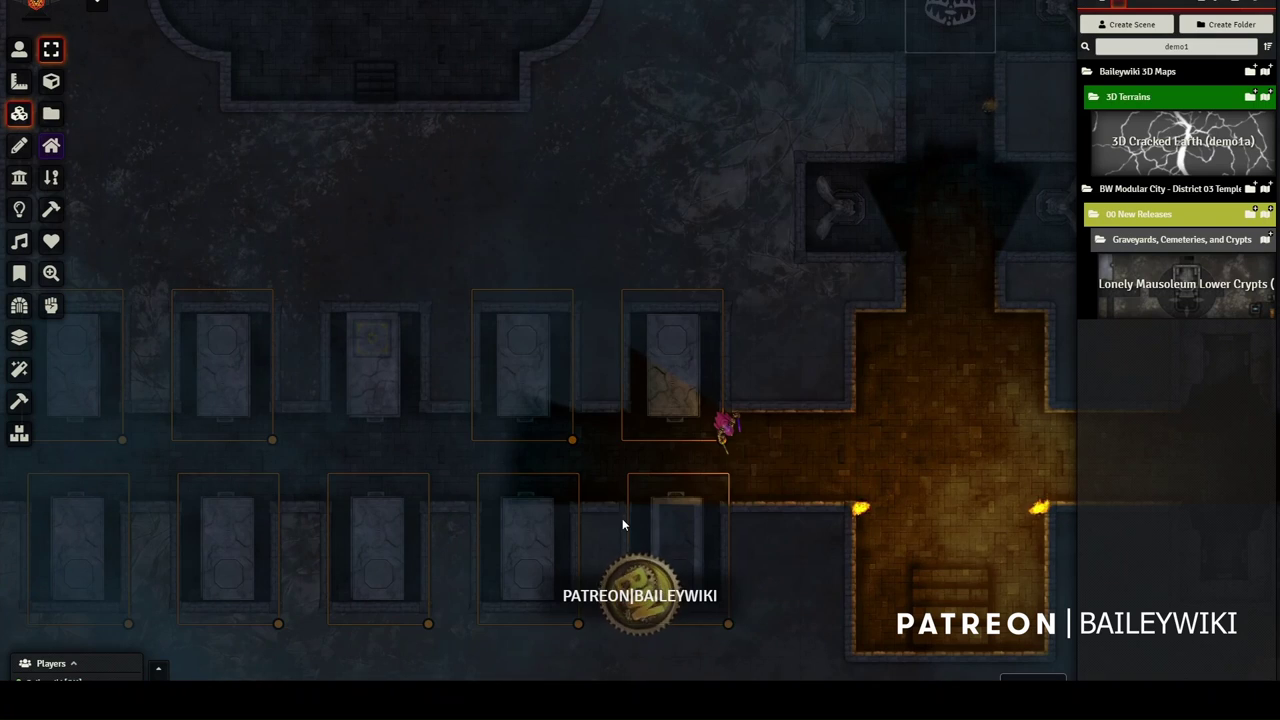
- Mass edit the selected crypt lid tiles to use a different lid image with a circular carving
scroll(543, 349, down, 3)
drag(658, 160, 640, 182)
scroll(505, 411, up, 7)
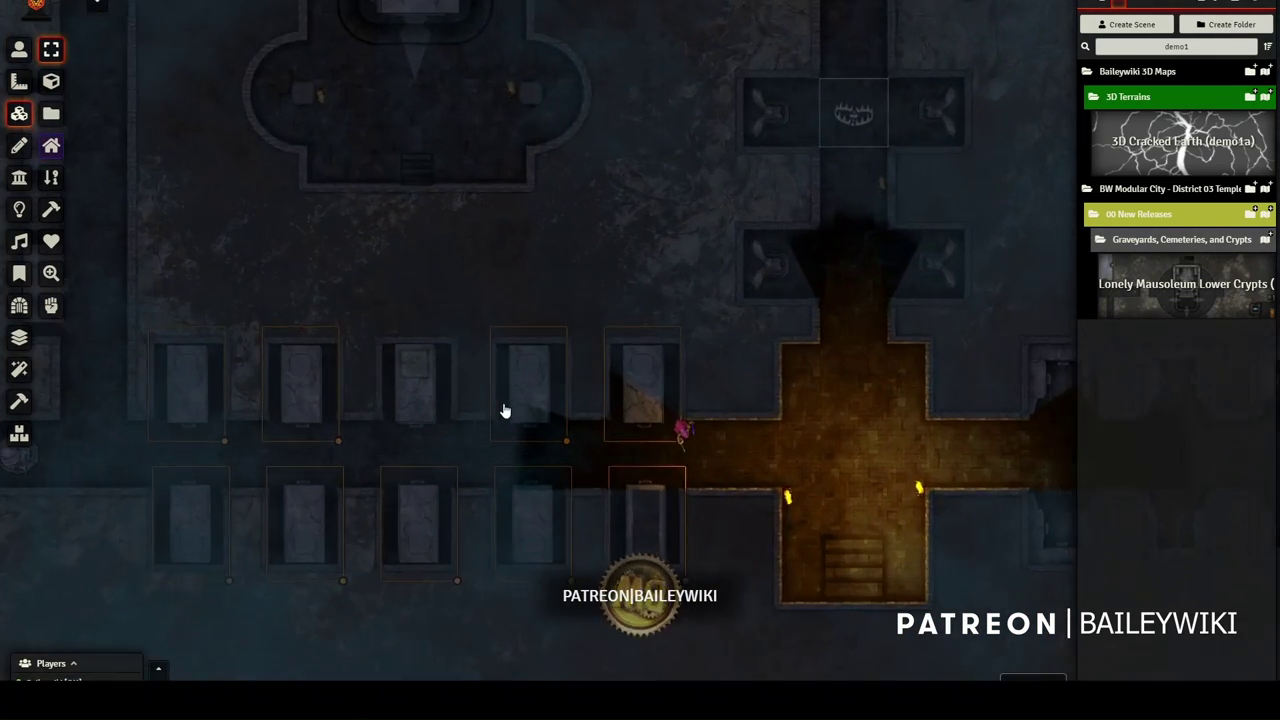
scroll(505, 411, up, 8)
key(shift+e)
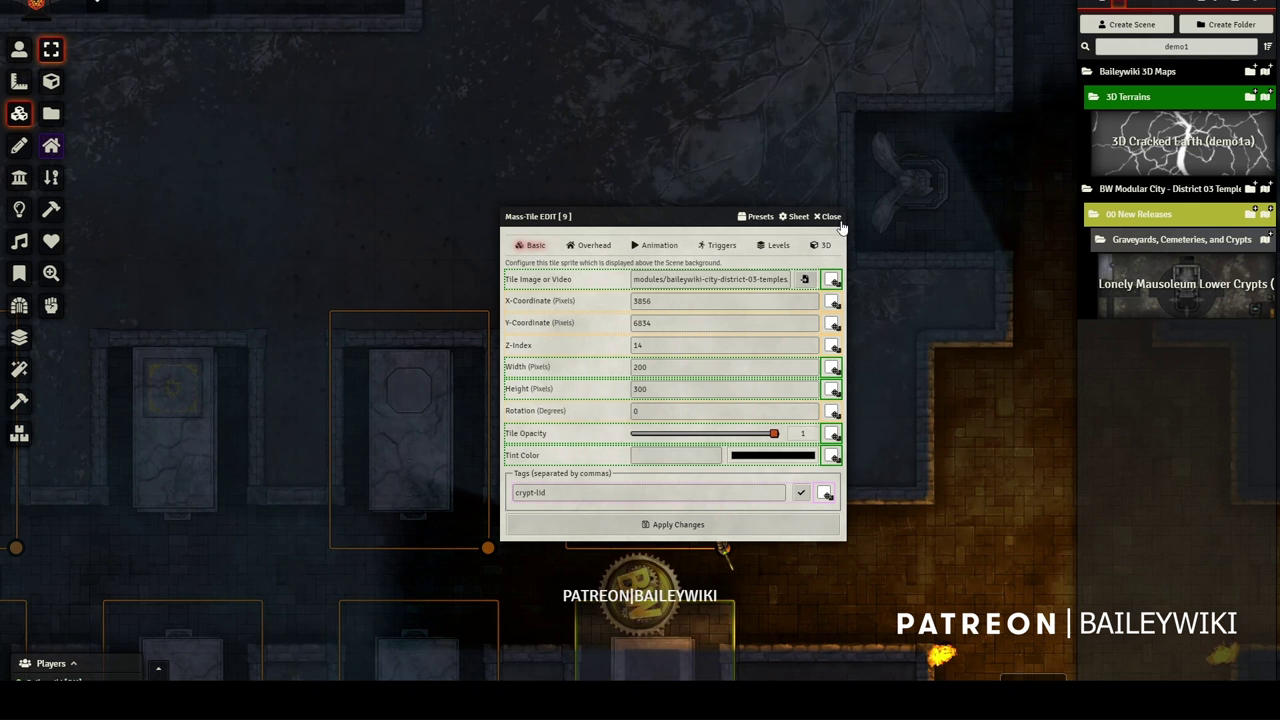
click(804, 279)
click(568, 299)
click(545, 318)
click(650, 613)
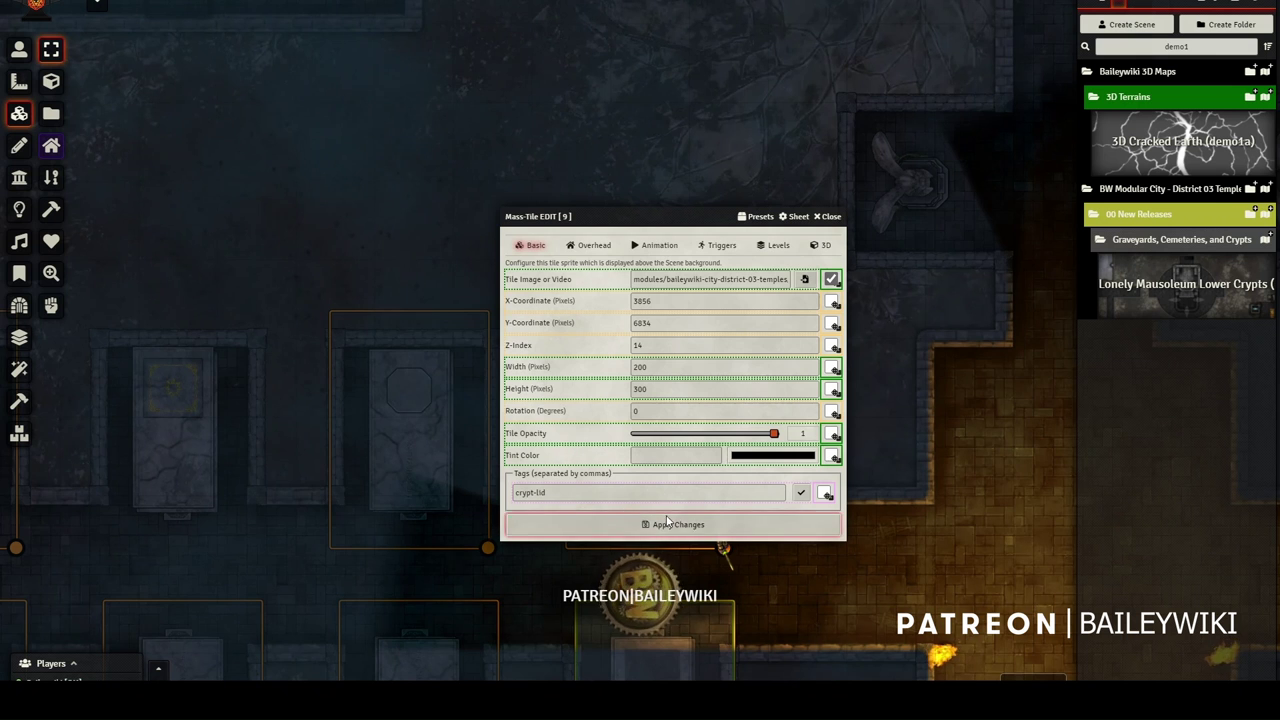
click(667, 524)
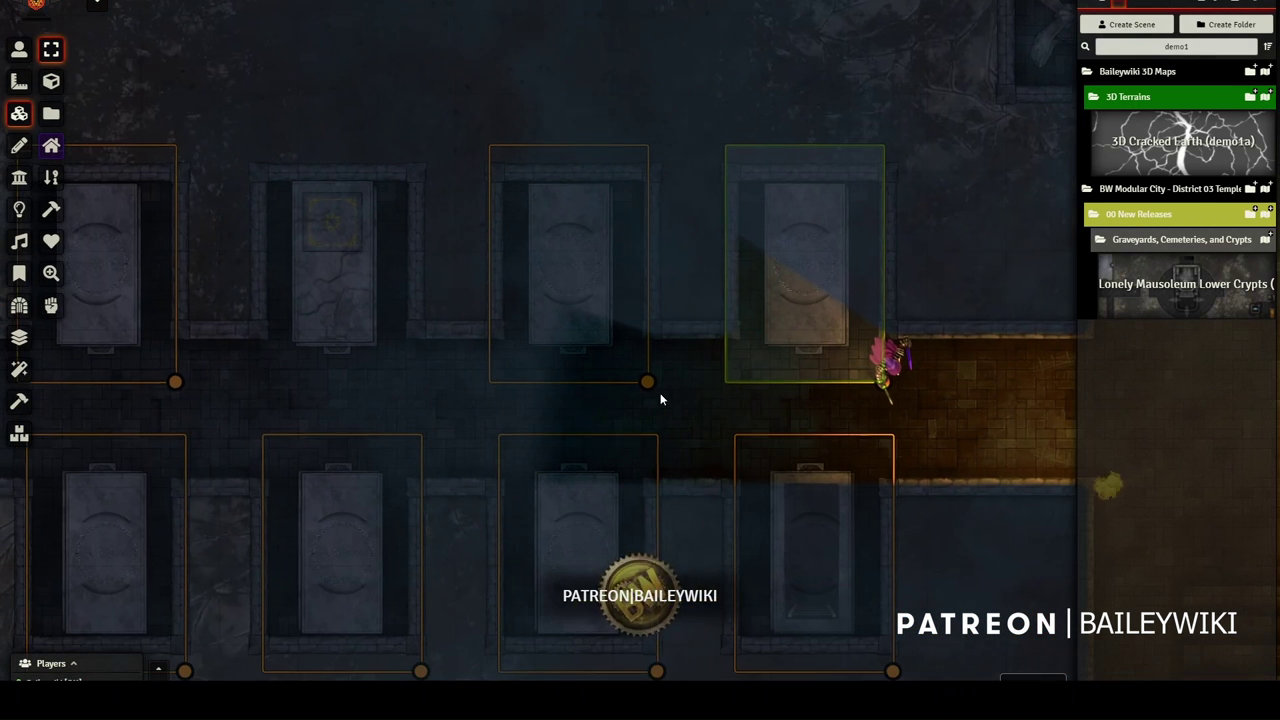
- Search for all tiles sharing the crypt lid's image with Mass-Tile Search and open the matches for editing
key(shift+f)
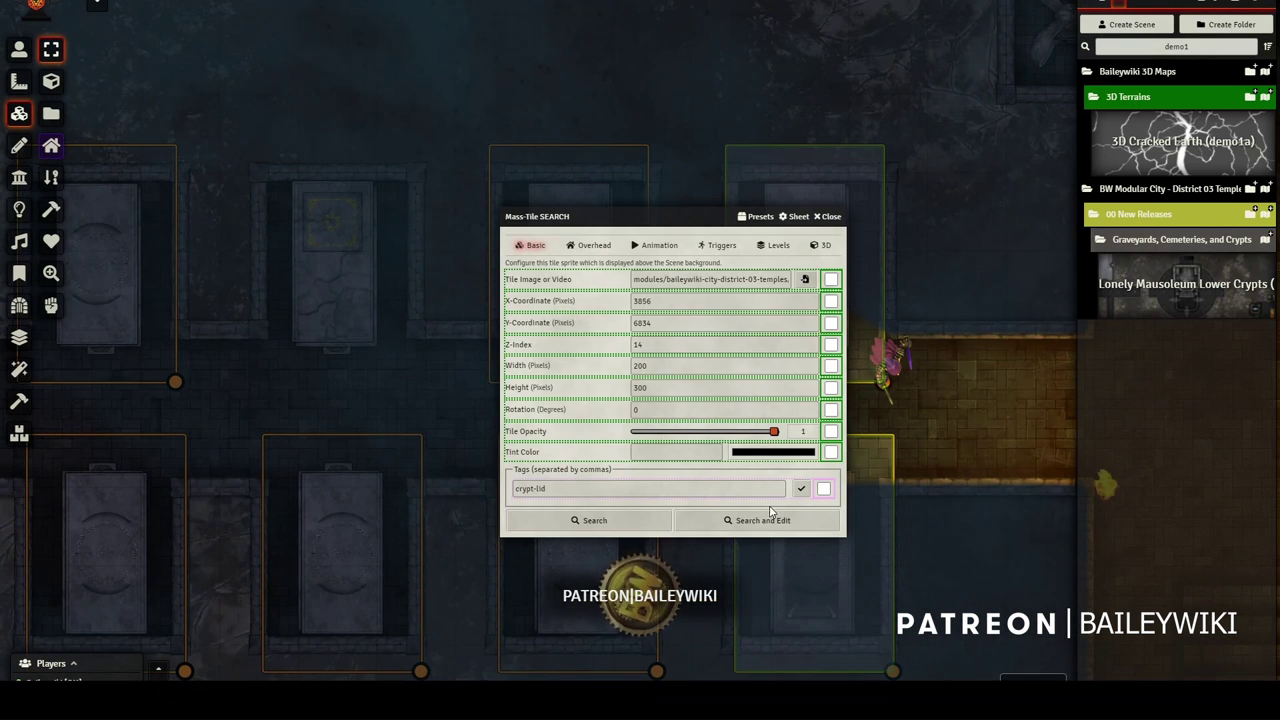
click(832, 280)
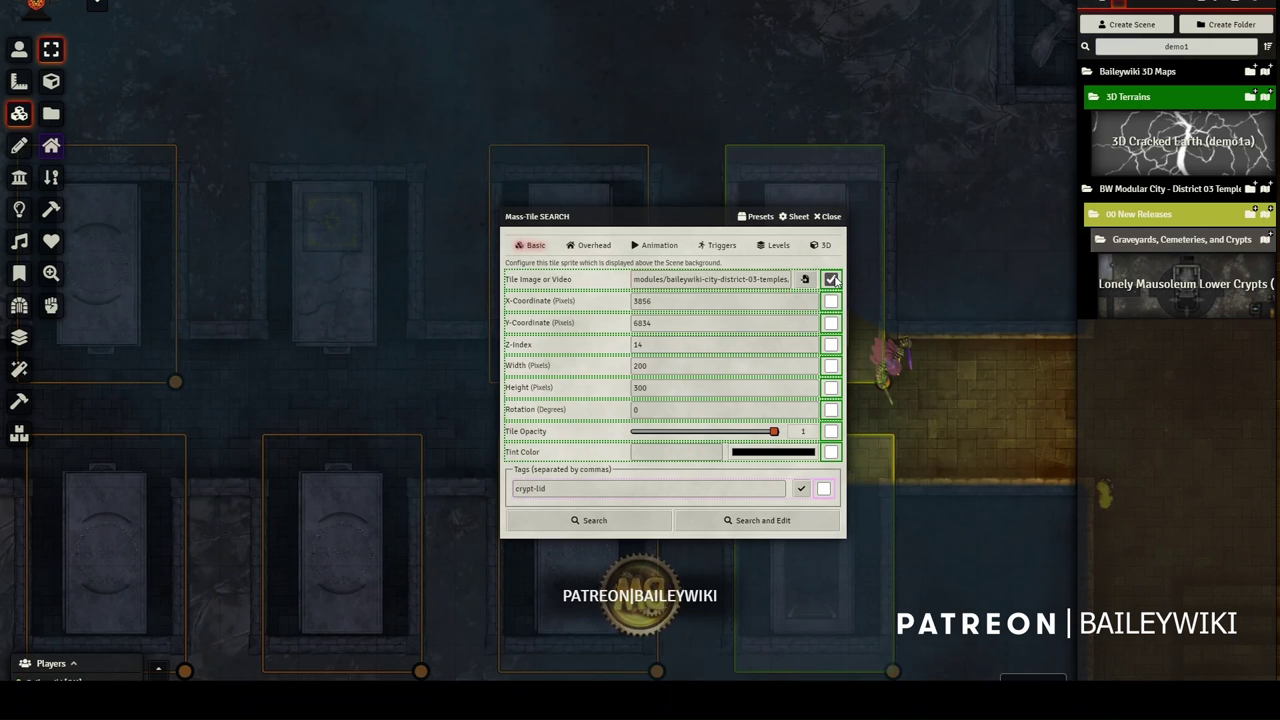
click(786, 520)
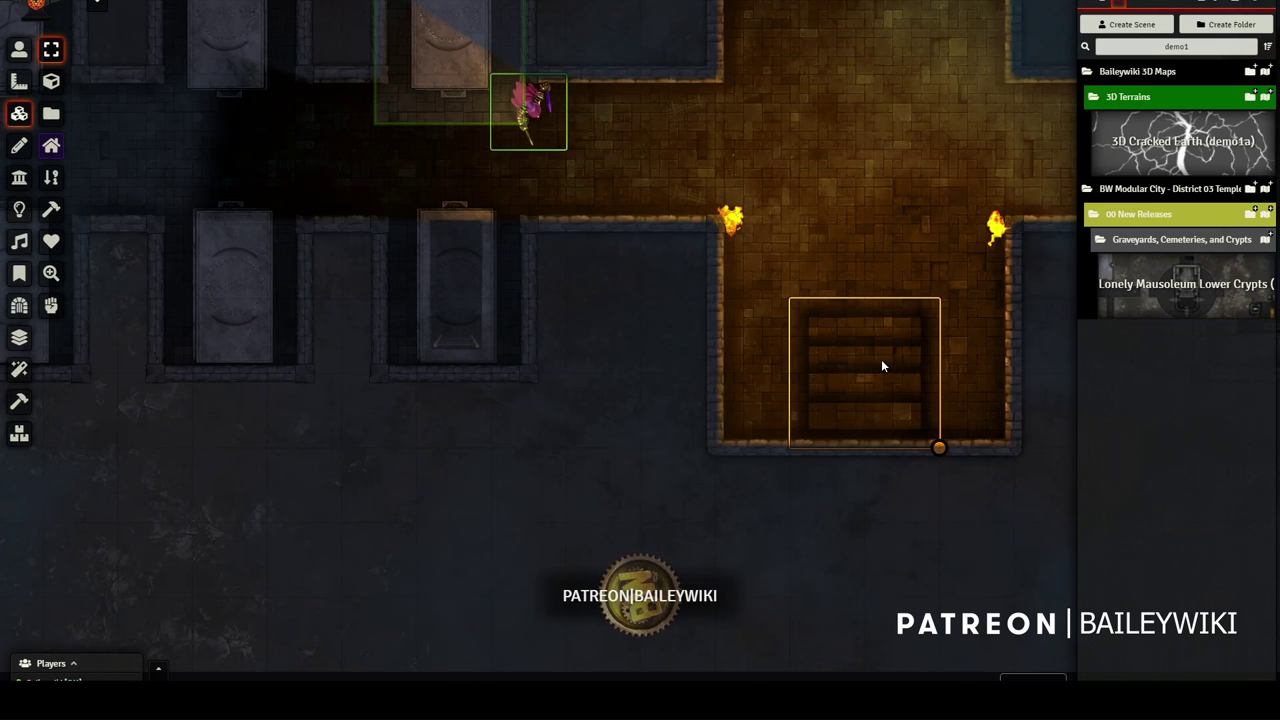
- Check the trigger setup and actions of the stairs tile in the torchlit hall
double_click(881, 366)
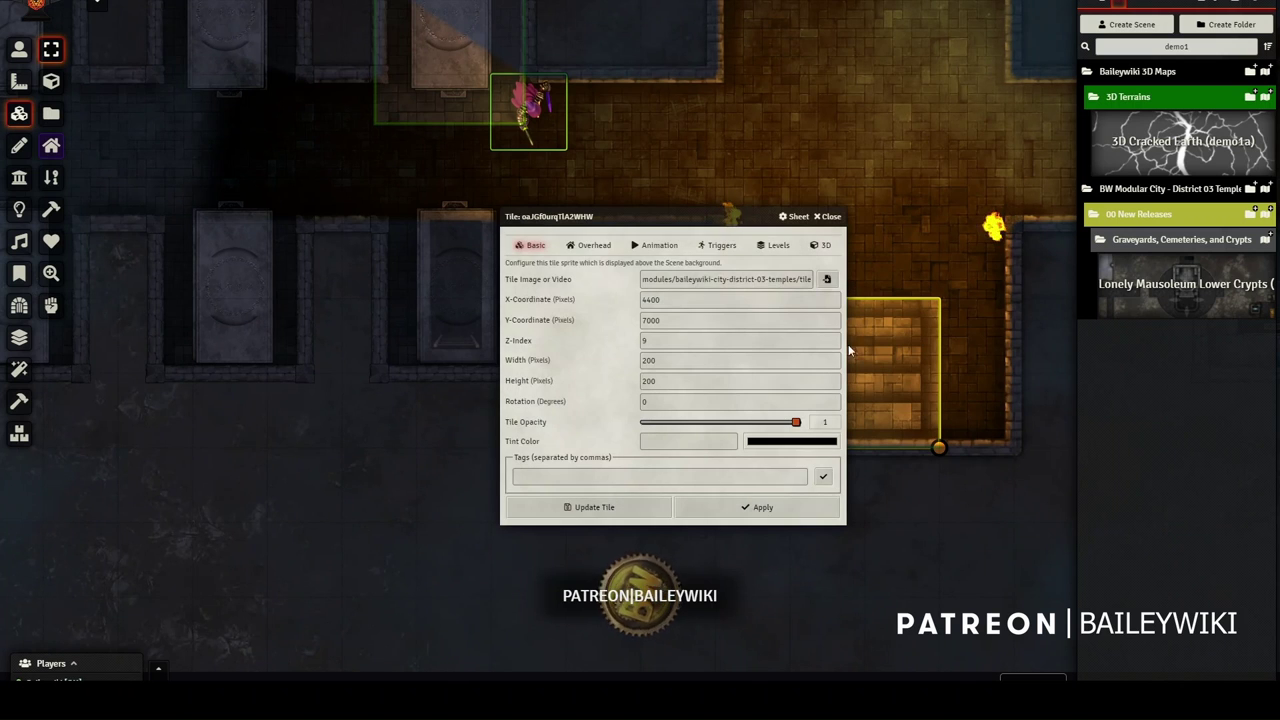
click(713, 247)
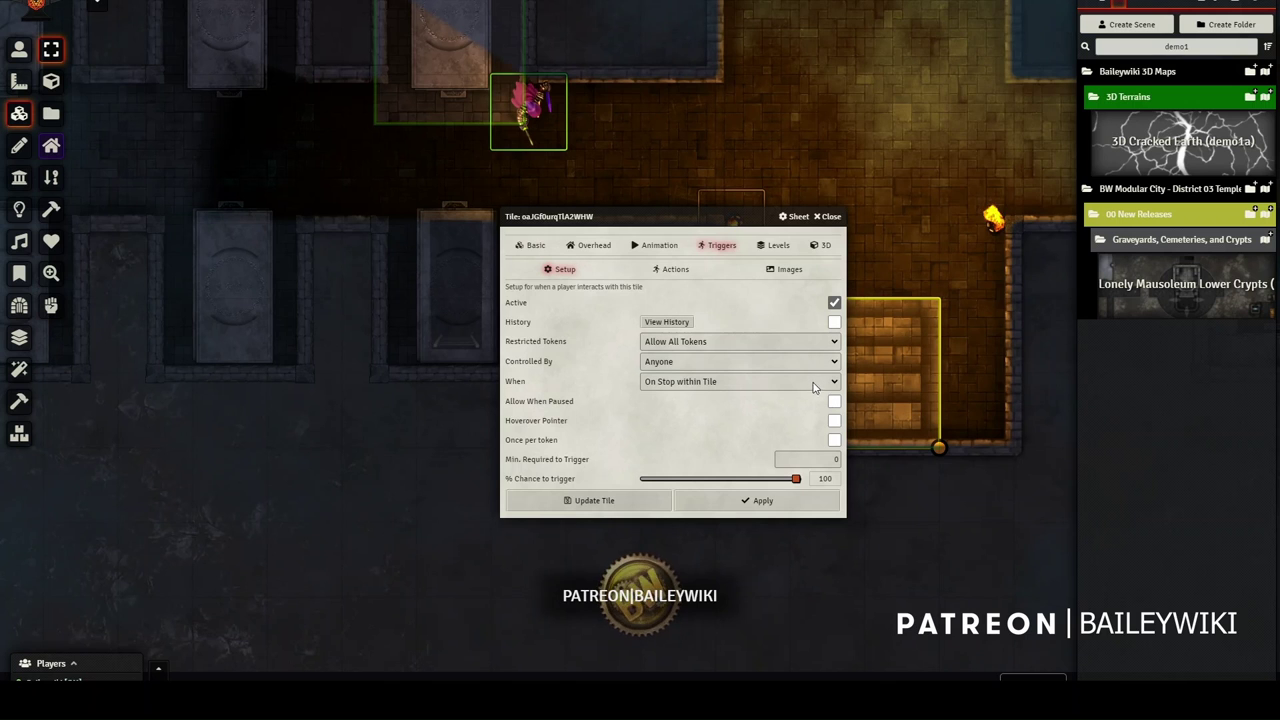
click(676, 272)
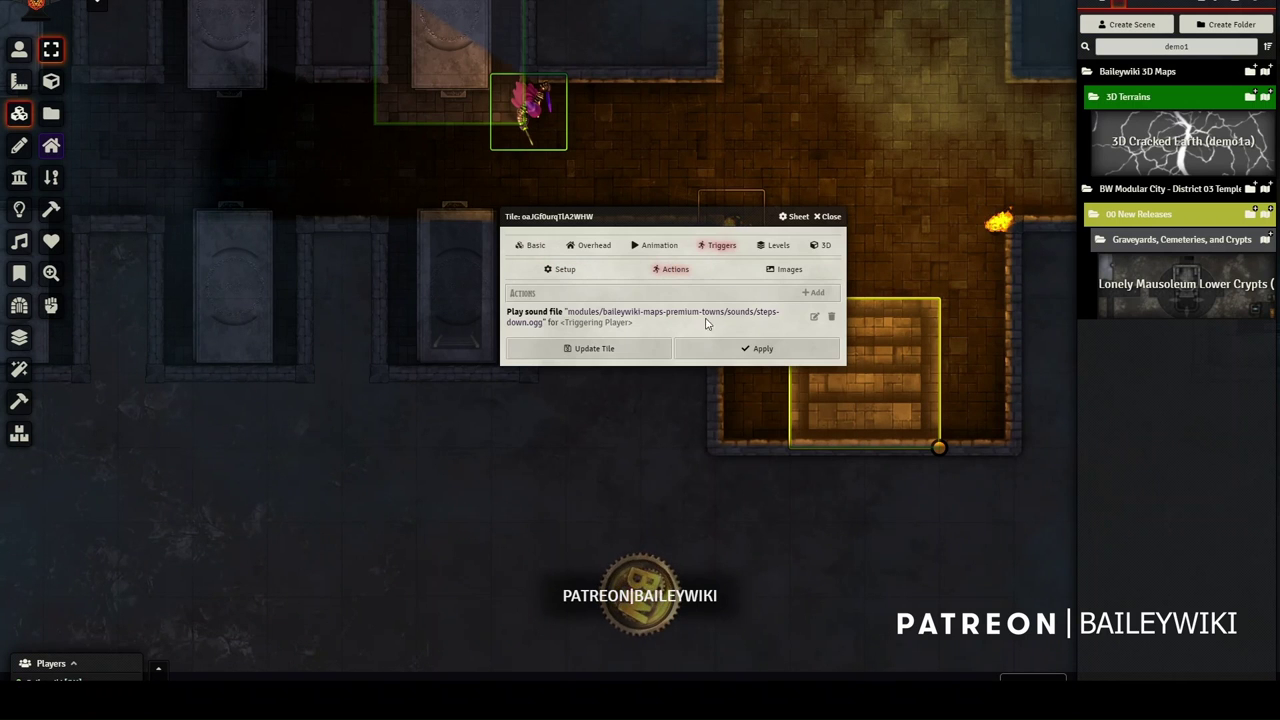
- Add a Teleport action to the stairs tile sending the triggering token to [4503,6793] with Snap to grid enabled, and update the tile
click(816, 296)
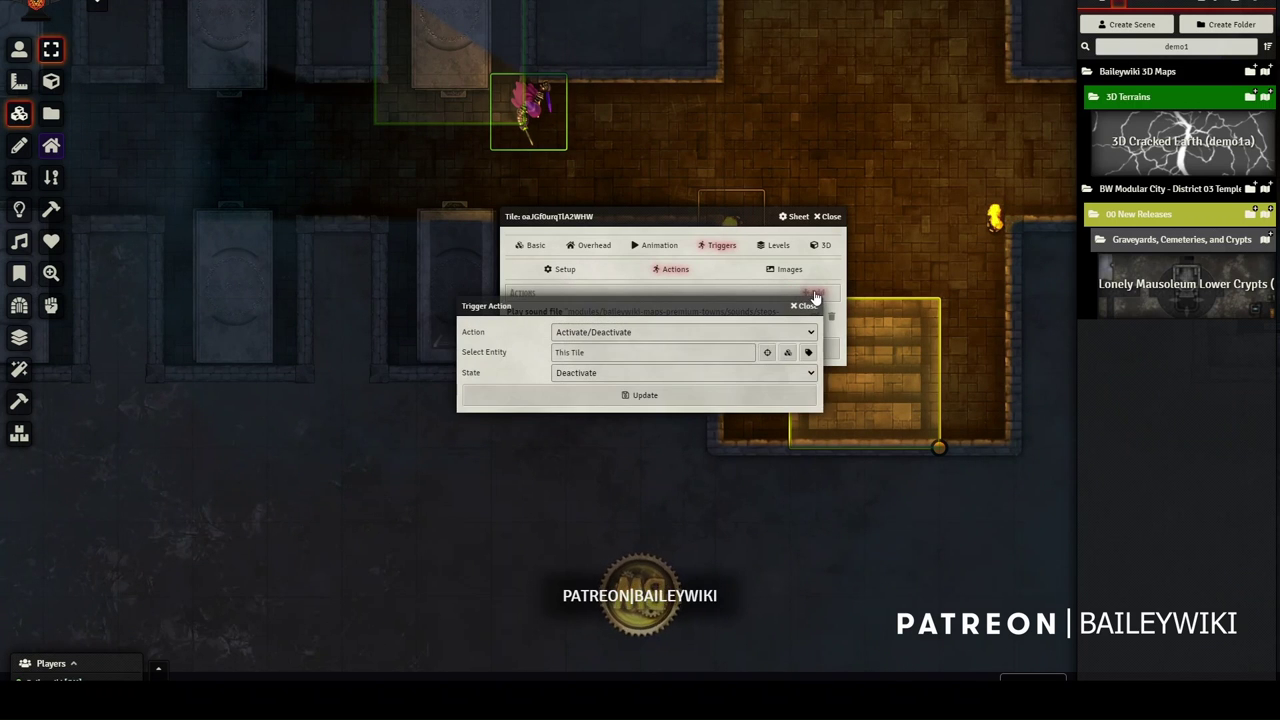
click(662, 332)
scroll(679, 428, down, 10)
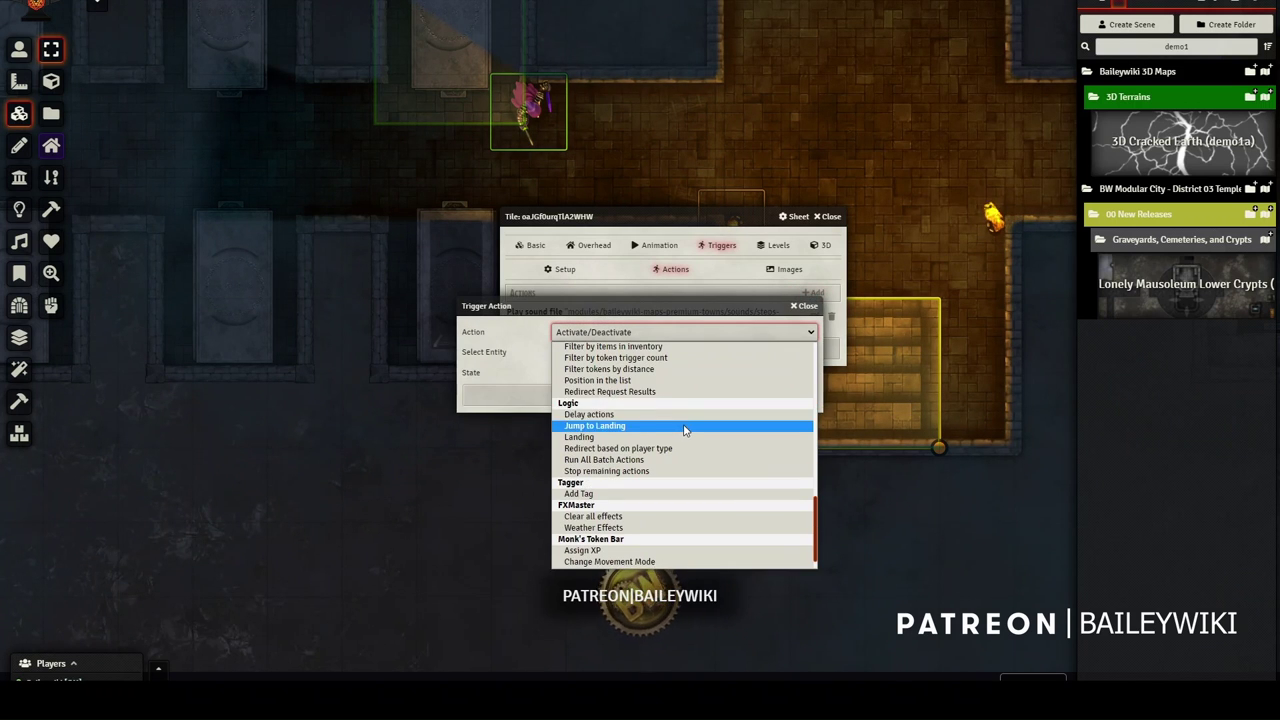
scroll(621, 380, up, 5)
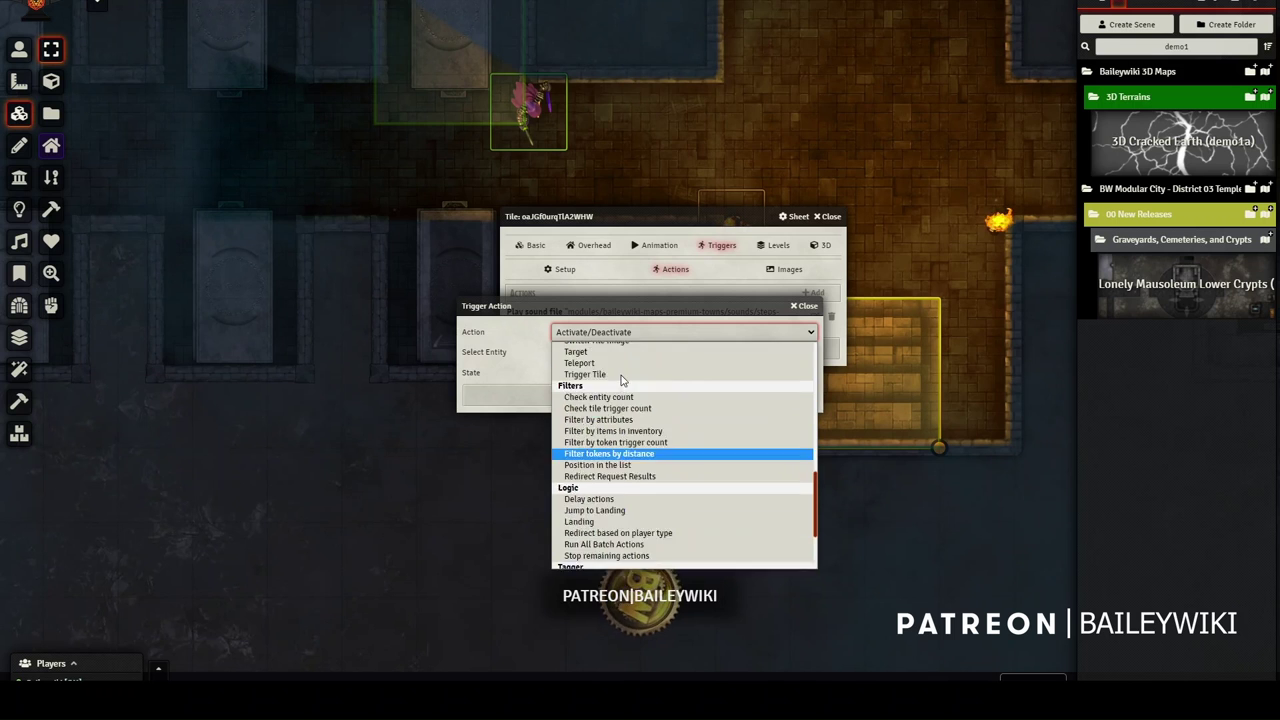
click(620, 545)
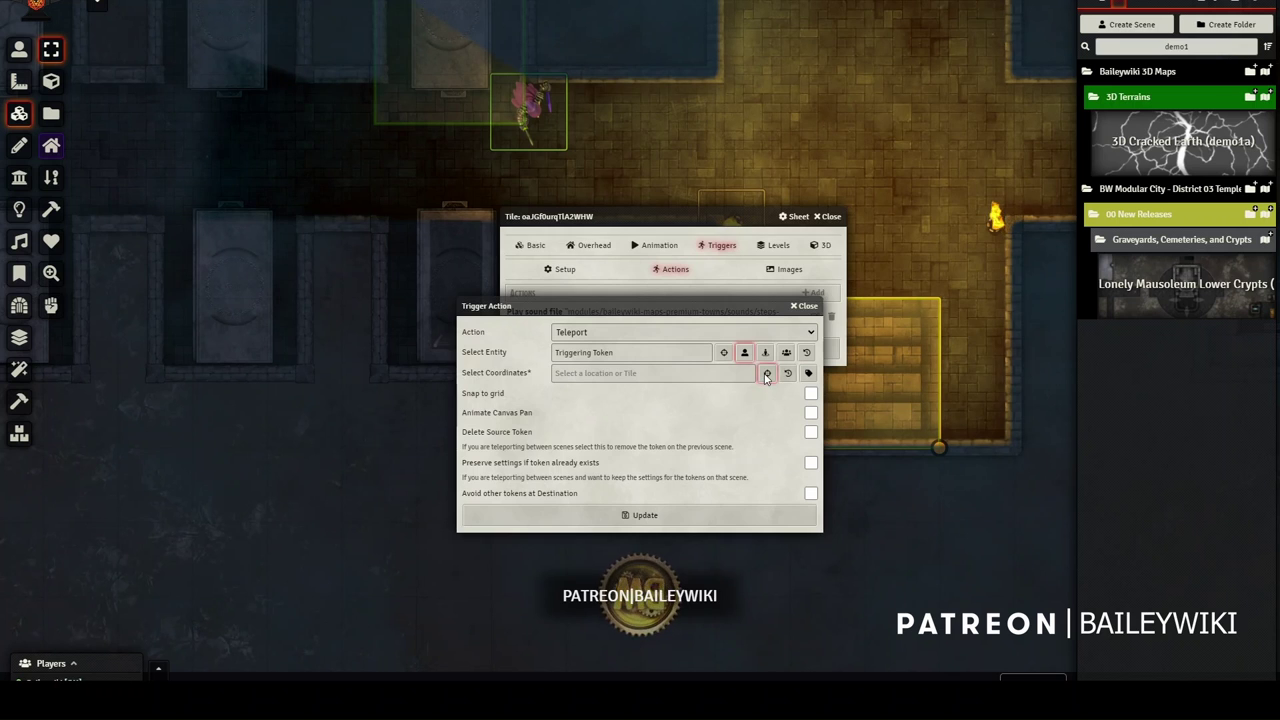
click(767, 373)
click(869, 138)
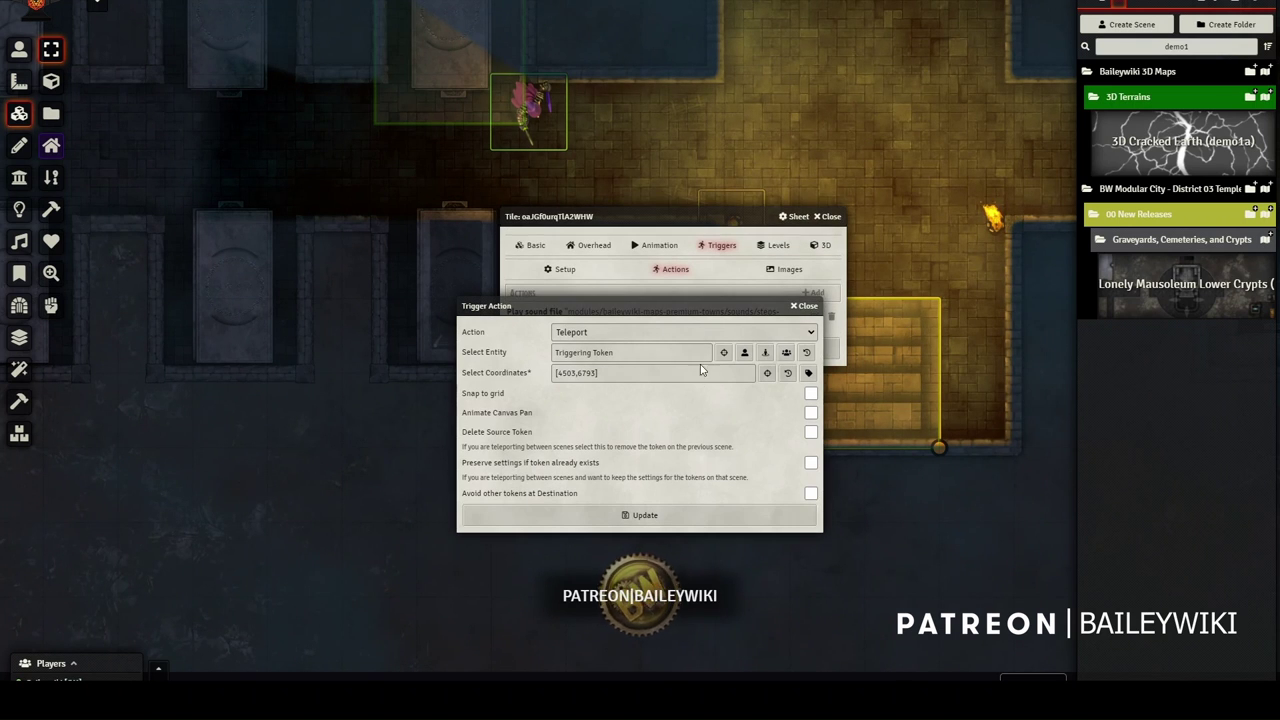
click(811, 393)
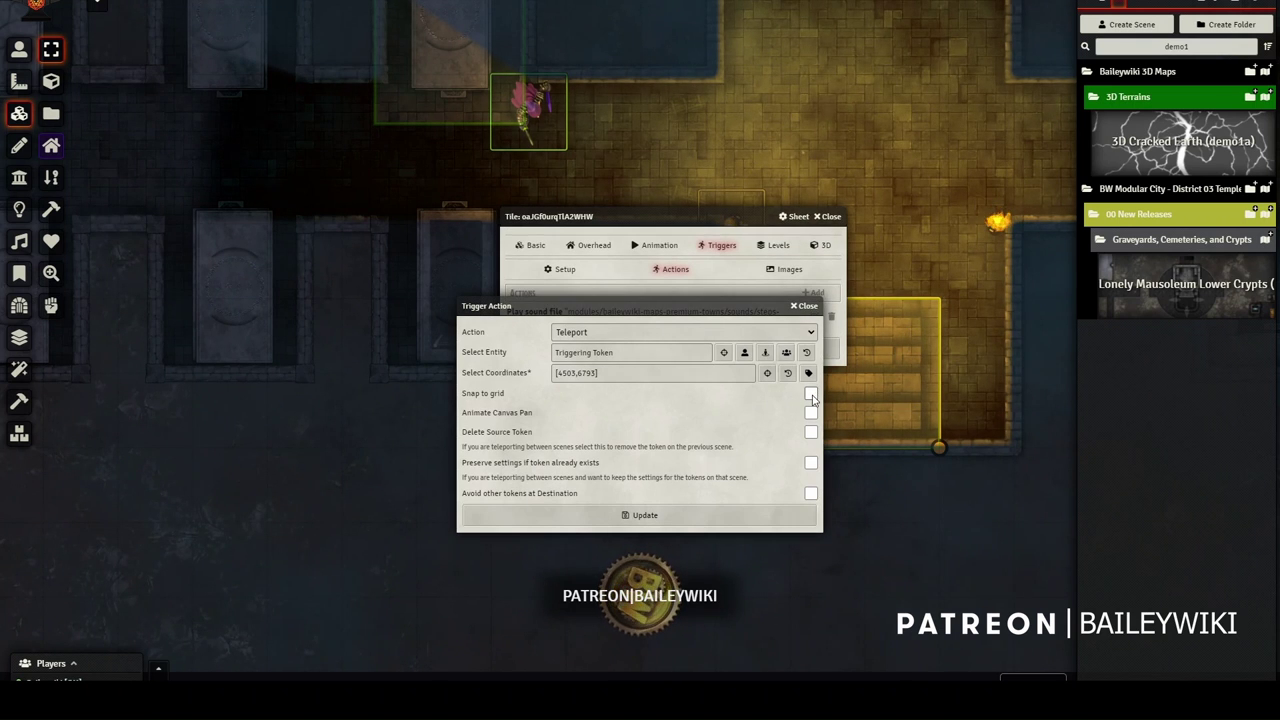
click(645, 515)
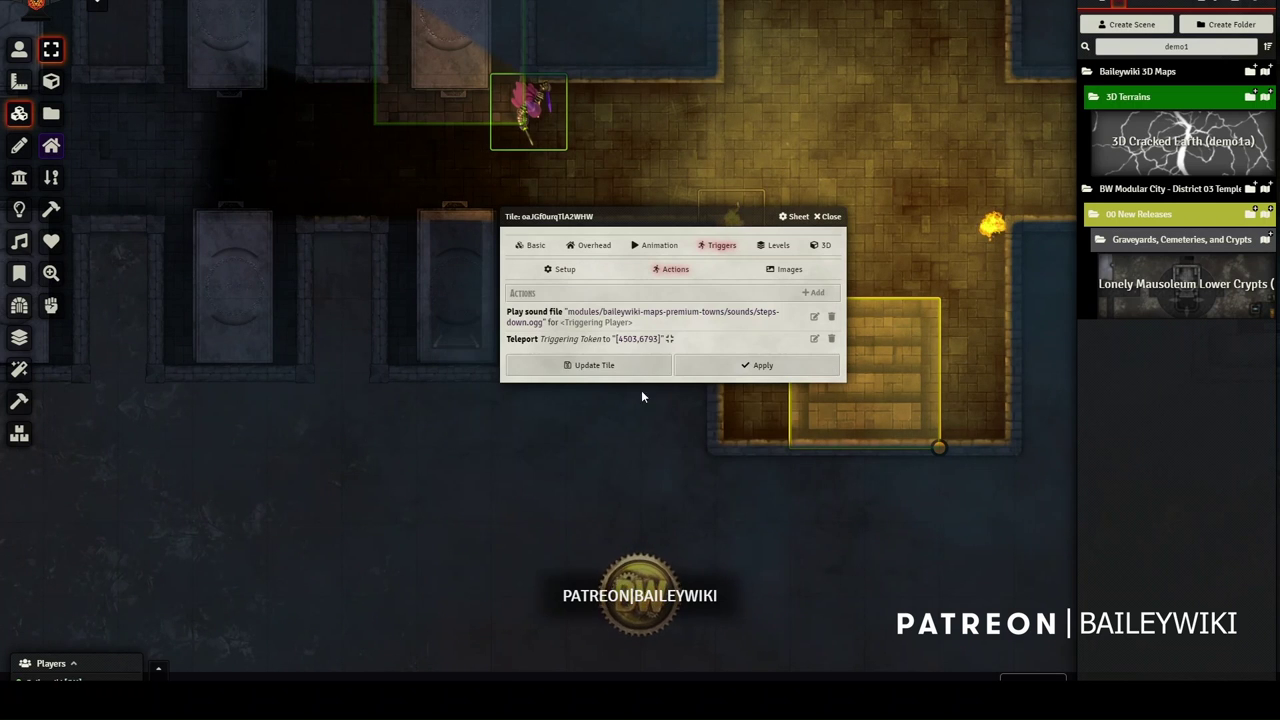
click(594, 365)
- Move the character token from the crypt corridor into the torchlit hall, in front of the stairs
click(19, 49)
drag(535, 132, 780, 178)
drag(909, 186, 912, 188)
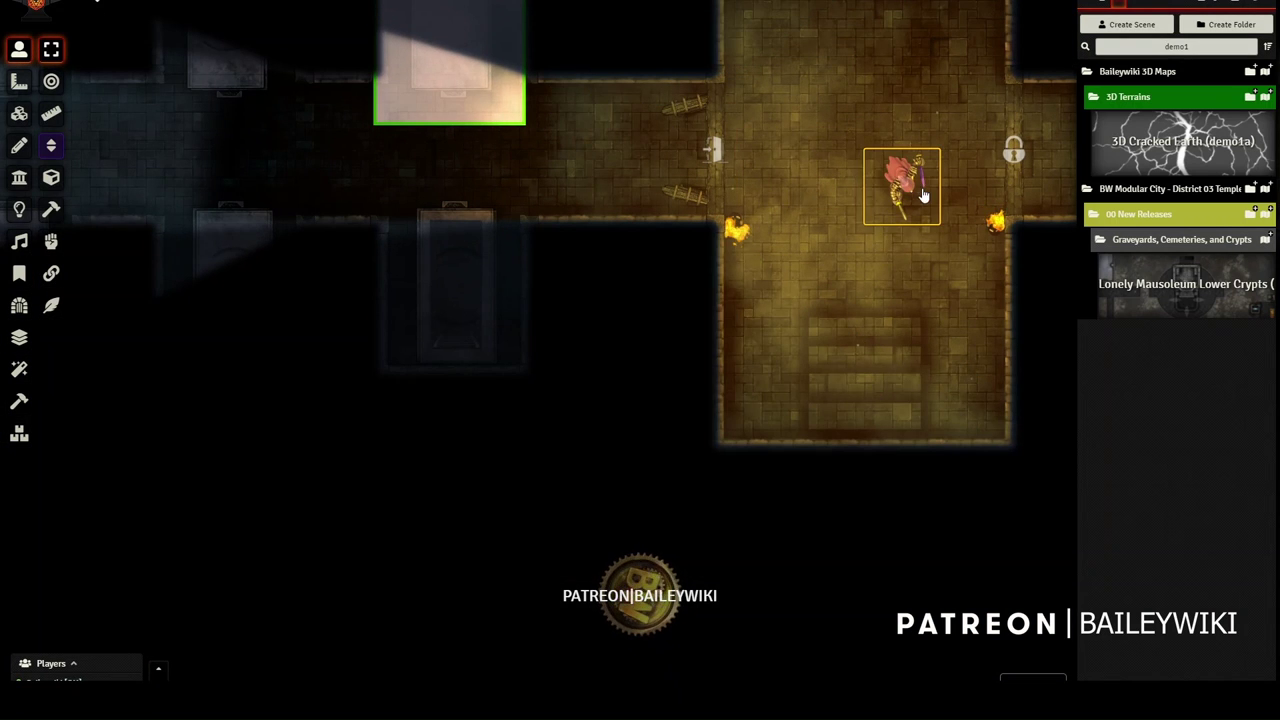
- Walk the token back and forth between the hall and the stairs to test the teleport trigger
key(Down)
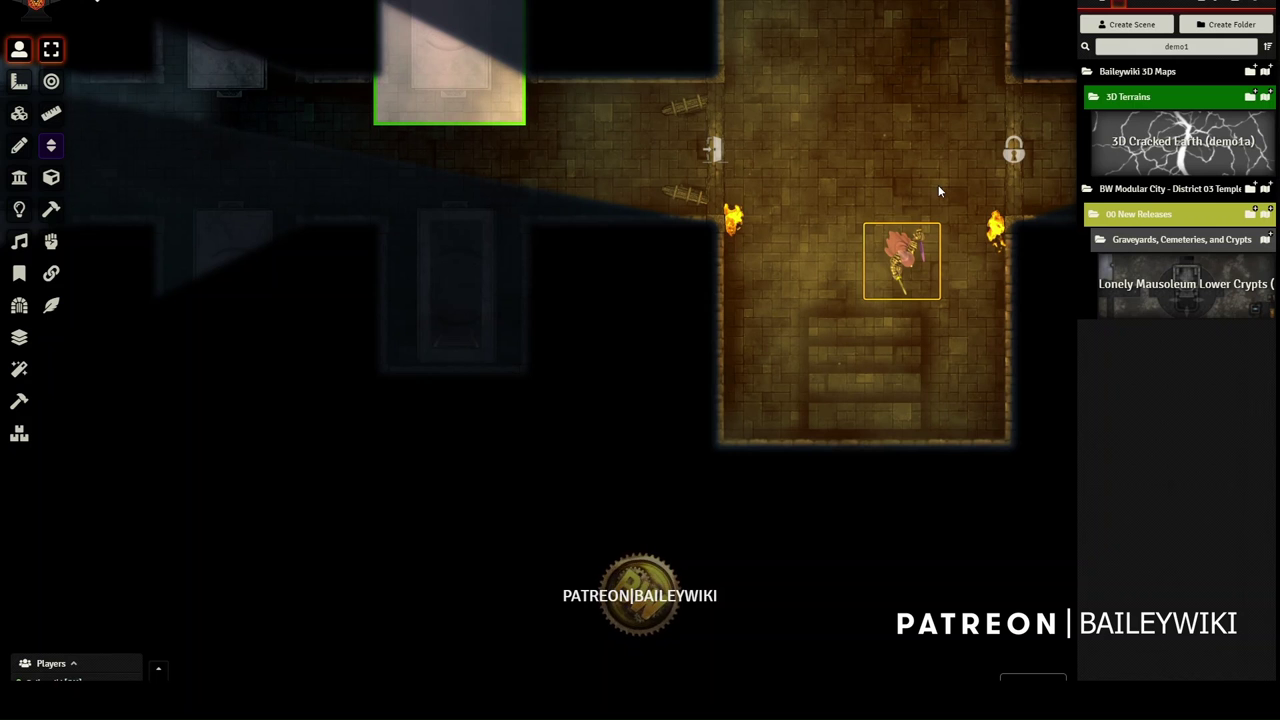
key(Up)
key(Up)
key(Down)
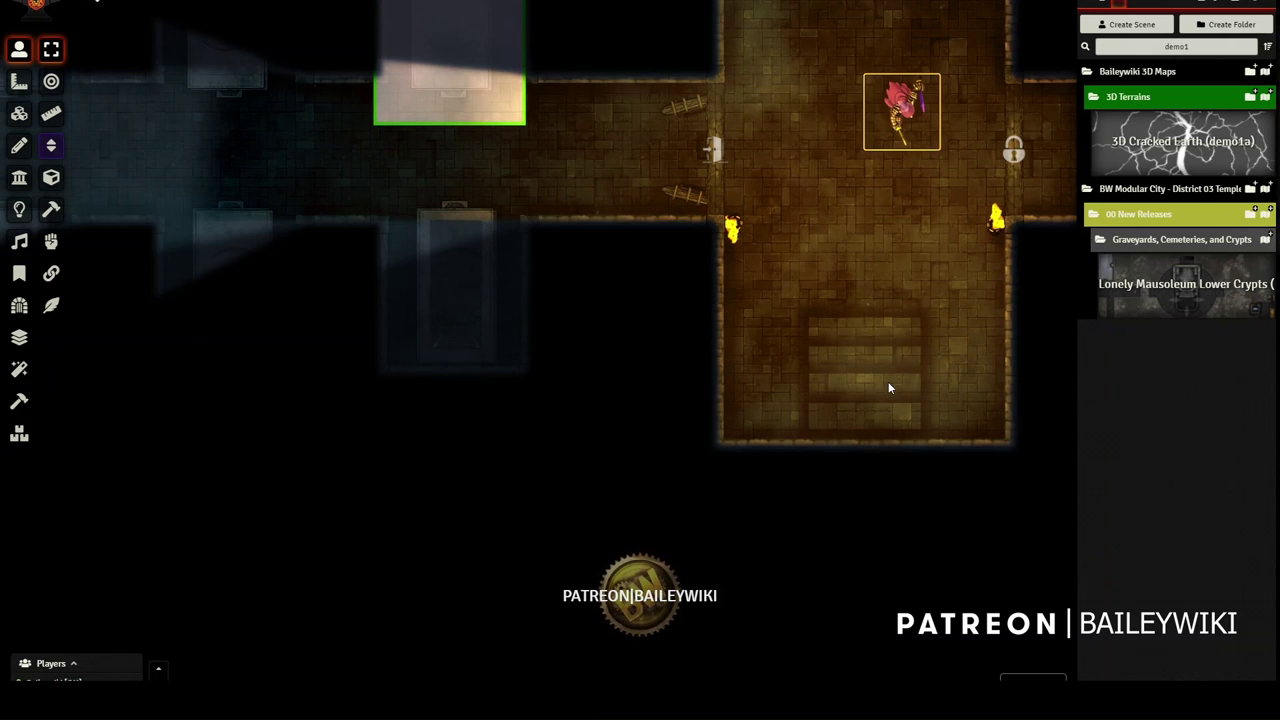
key(Down)
key(Down)
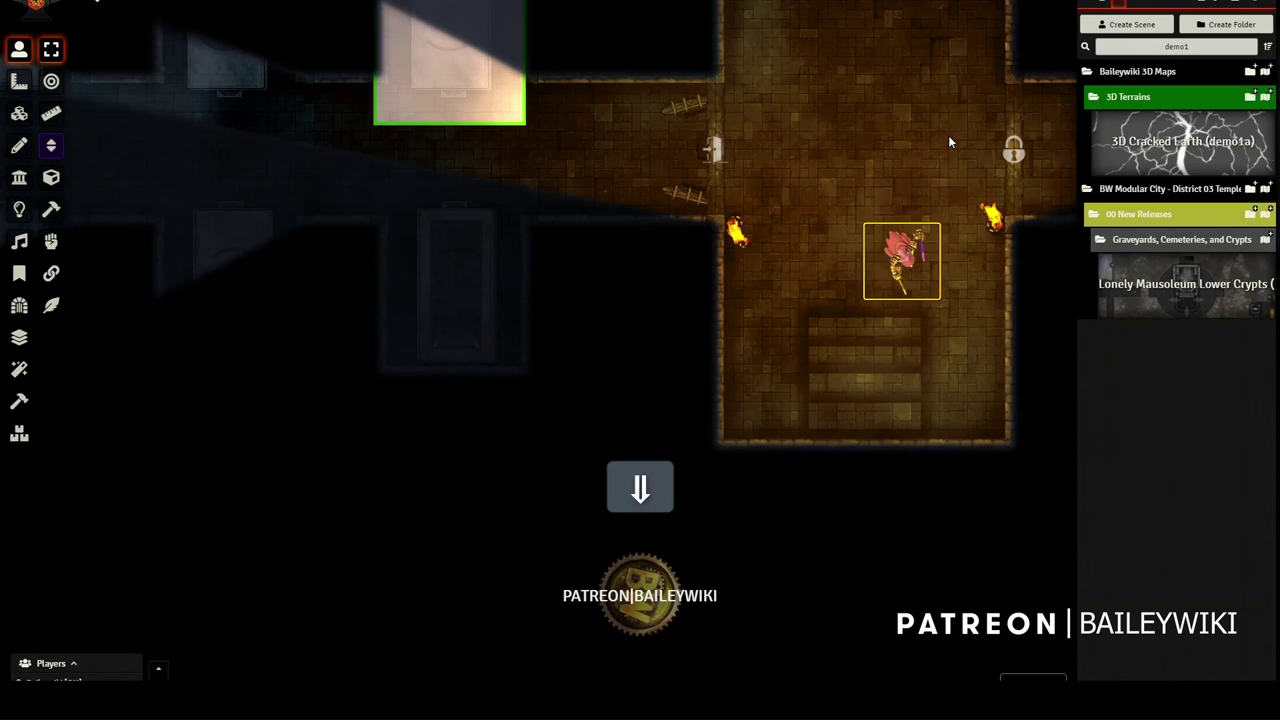
key(Up)
key(Up)
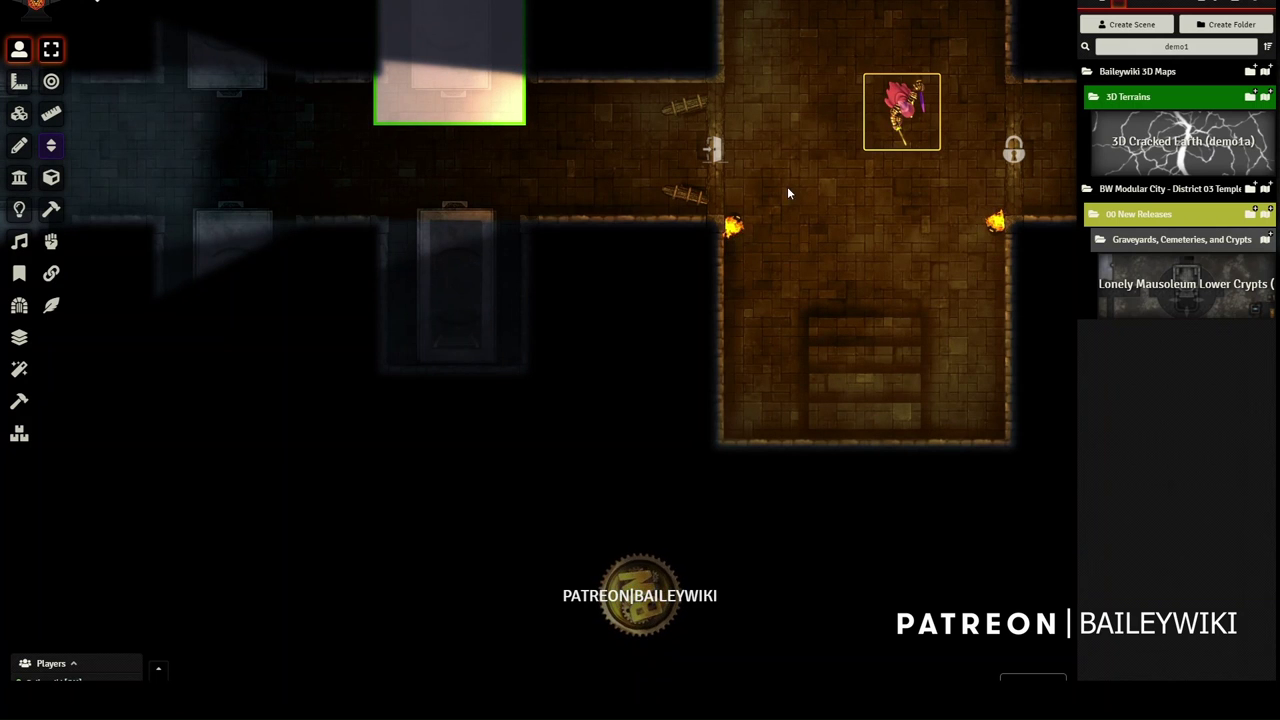
- Try moving the stairs tile out of the alcove north of the mausoleum, and undo the move
scroll(630, 209, down, 4)
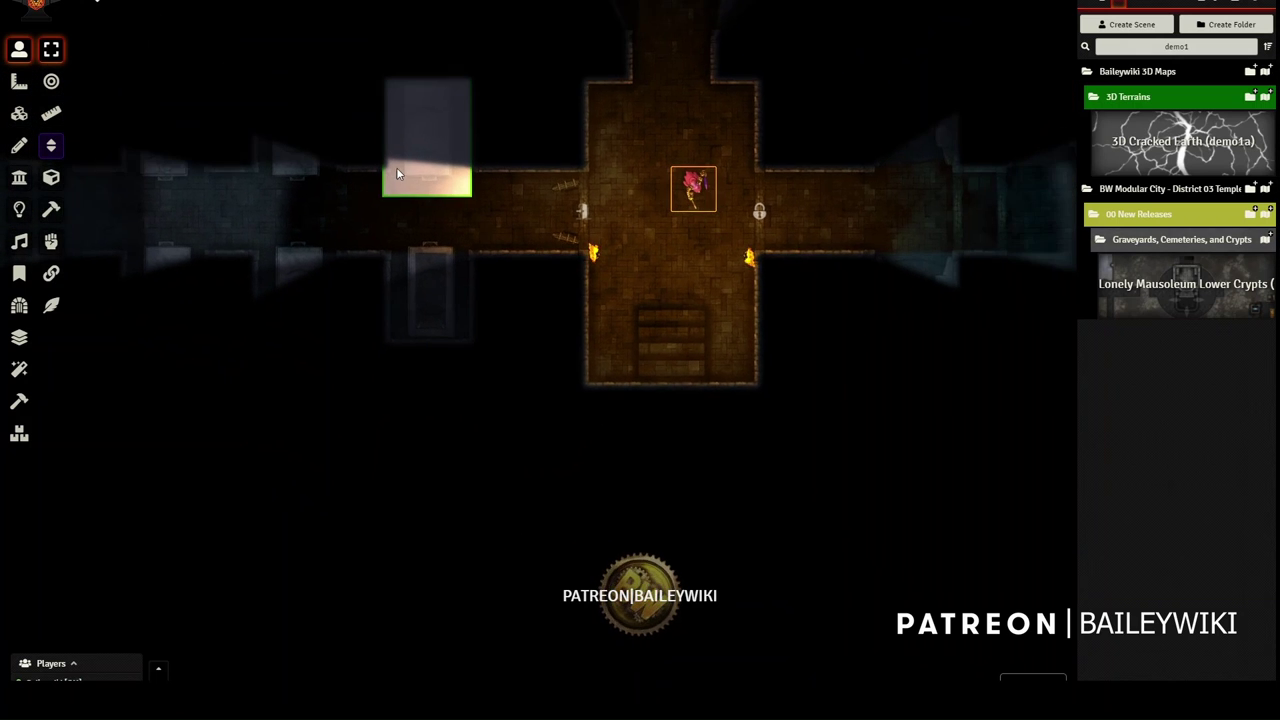
click(22, 118)
drag(603, 280, 531, 549)
drag(512, 240, 465, 584)
scroll(637, 189, up, 4)
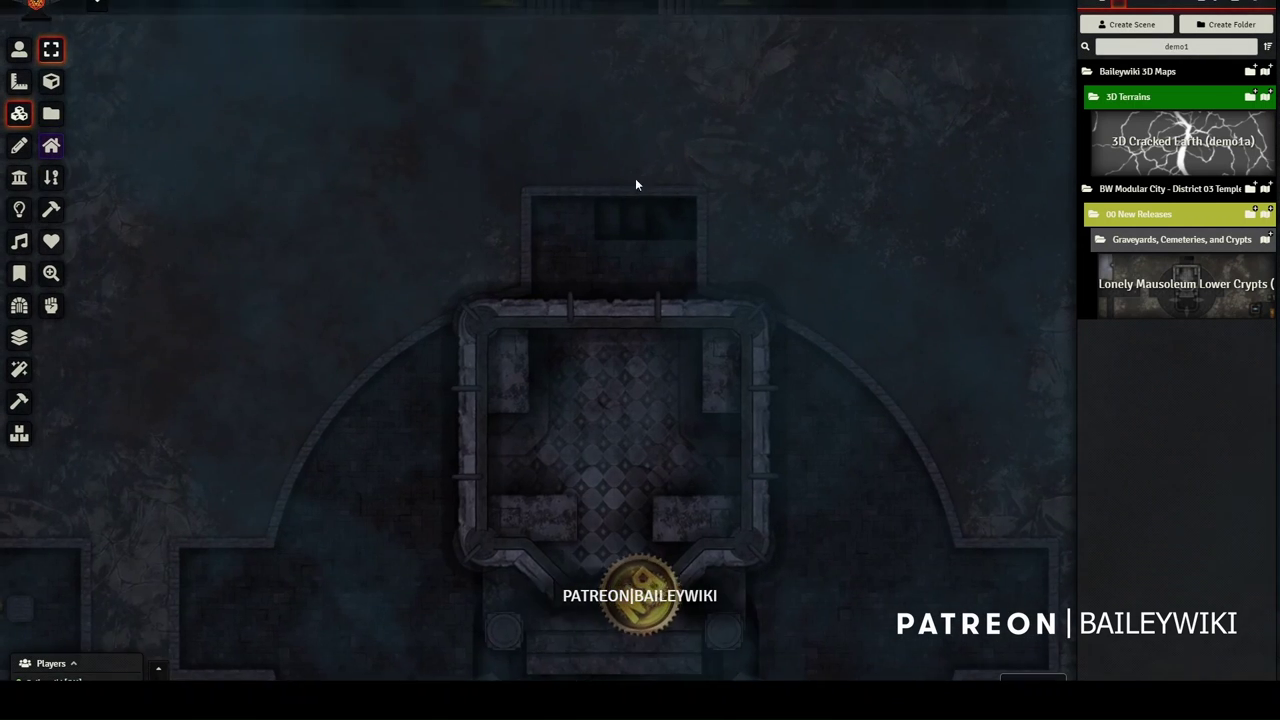
drag(657, 146, 872, 300)
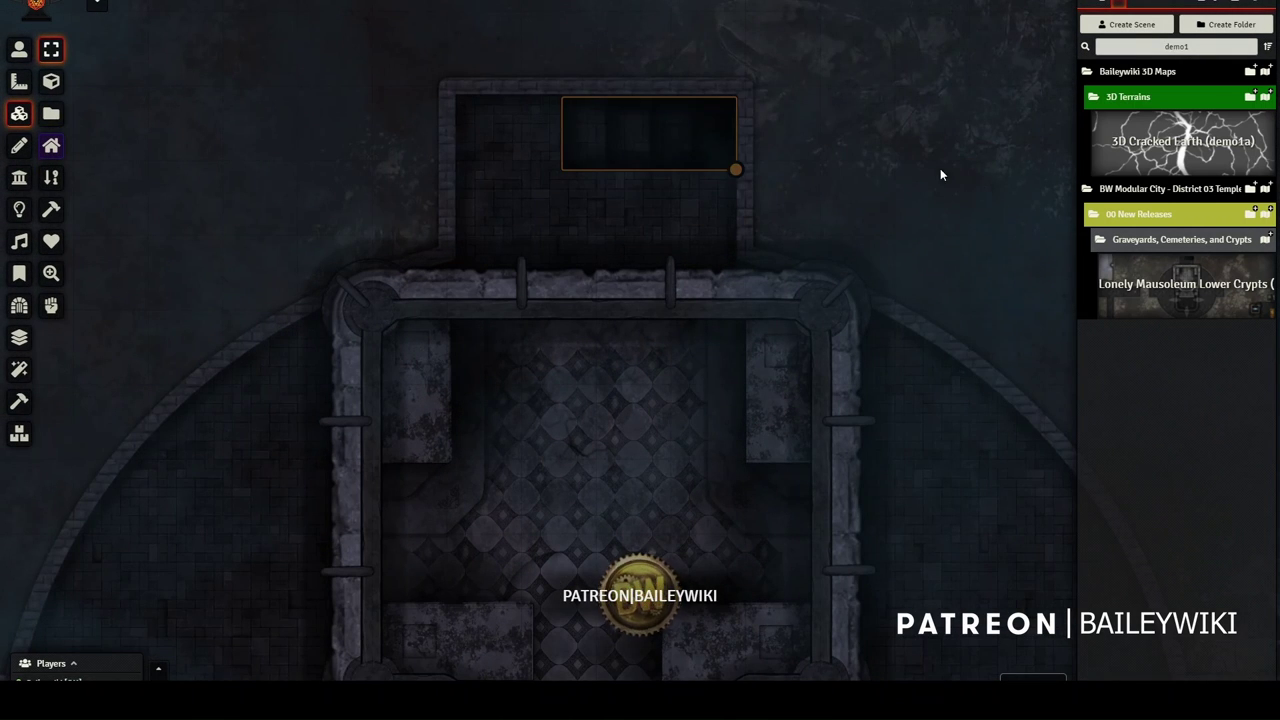
drag(940, 175, 946, 243)
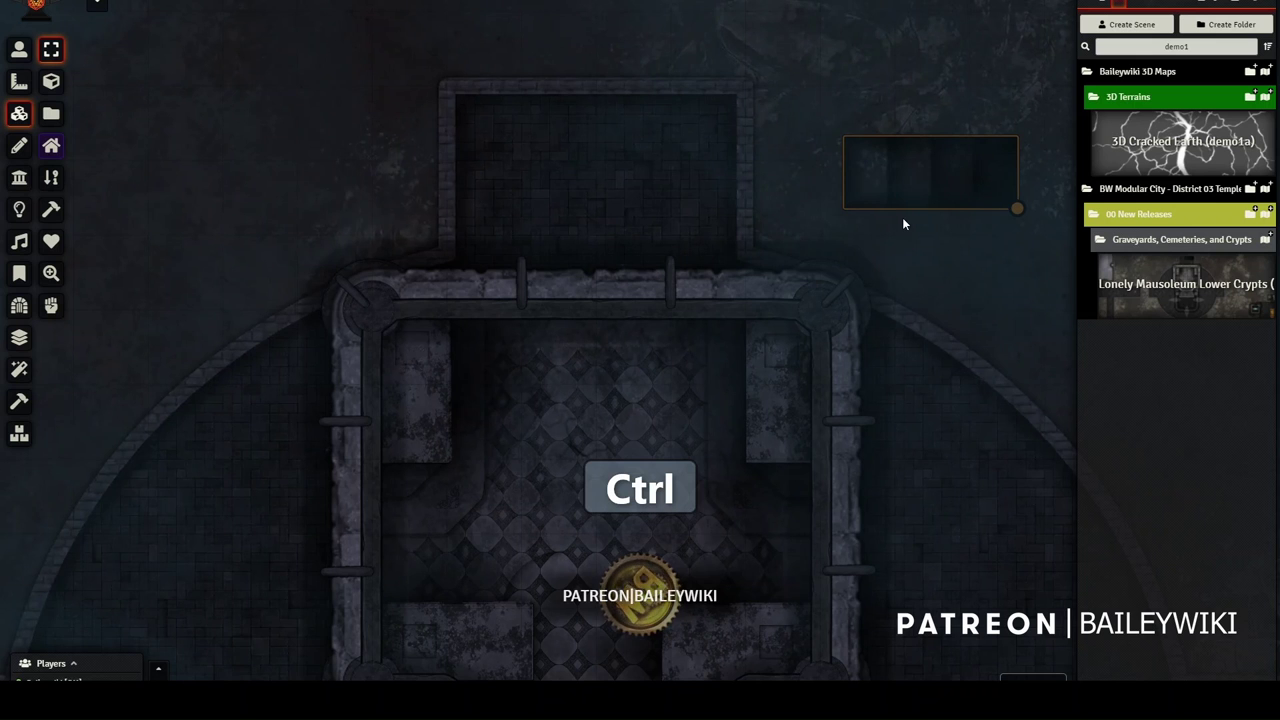
key(ctrl+z)
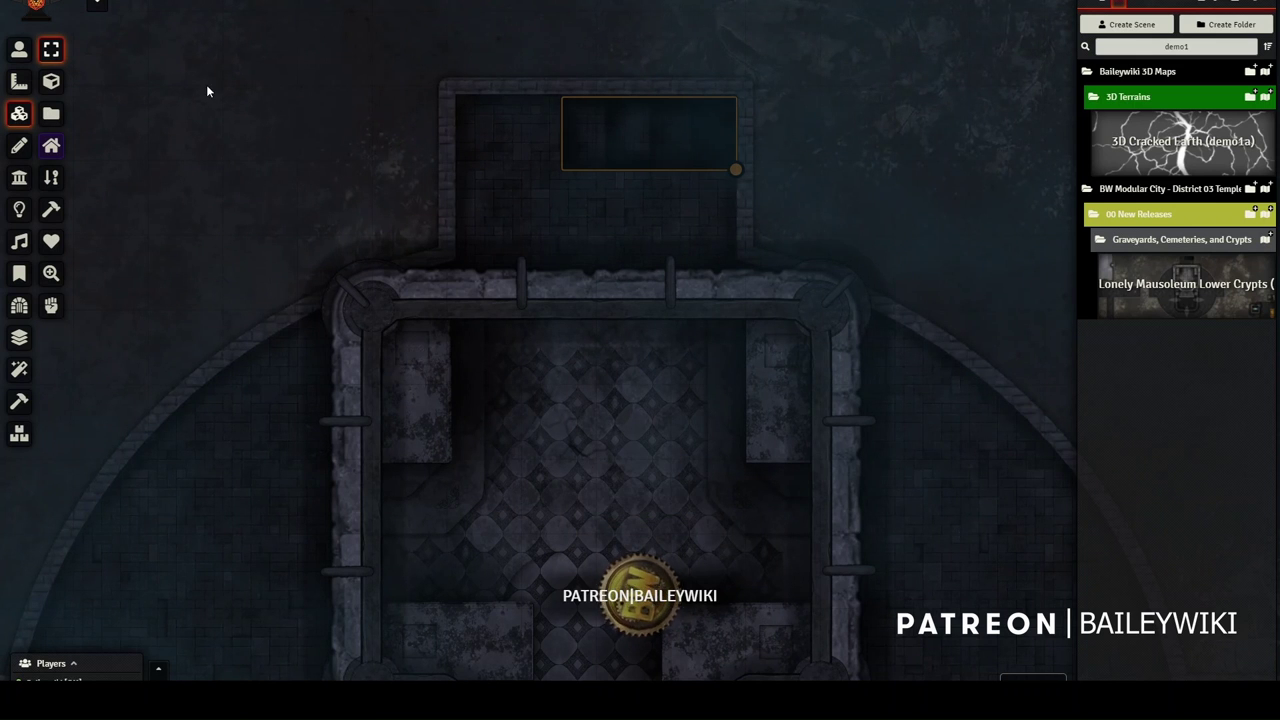
- Mass copy the torchlit hall stairs tile's trigger setup, including Active, Restricted Tokens, Controlled By and When, together with its actions
scroll(726, 357, down, 4)
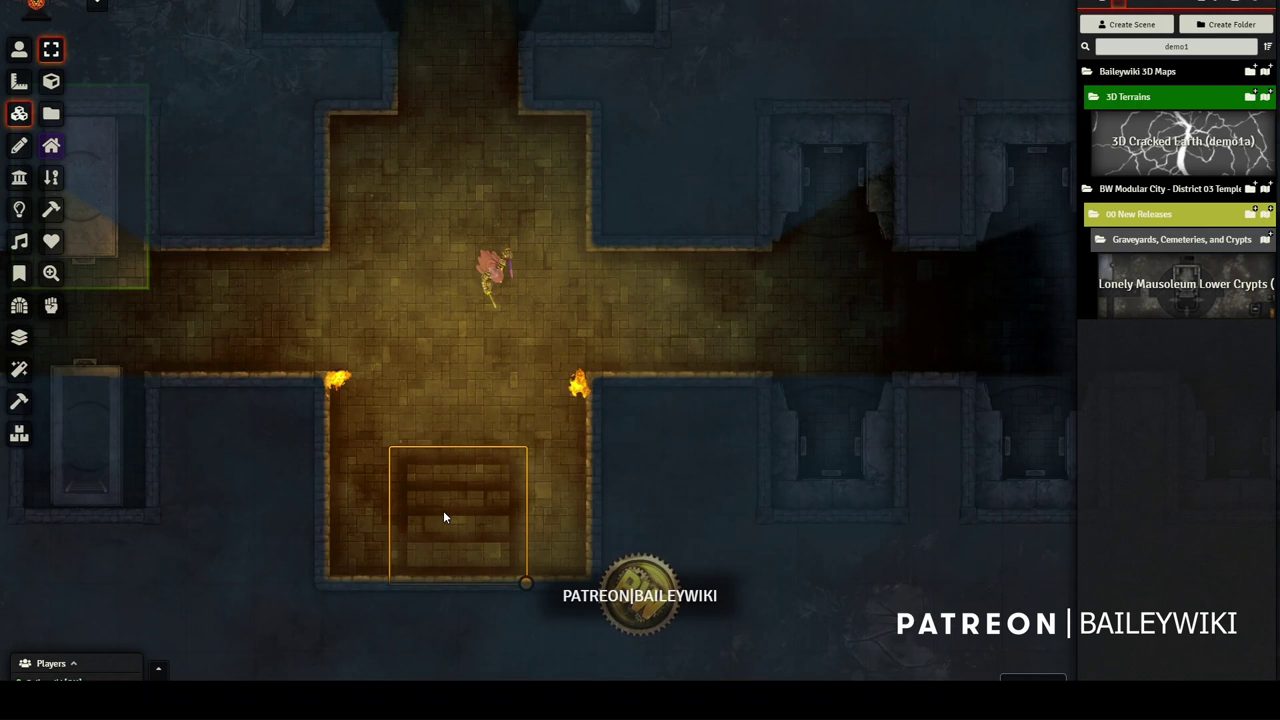
key(shift)
key(shift+c)
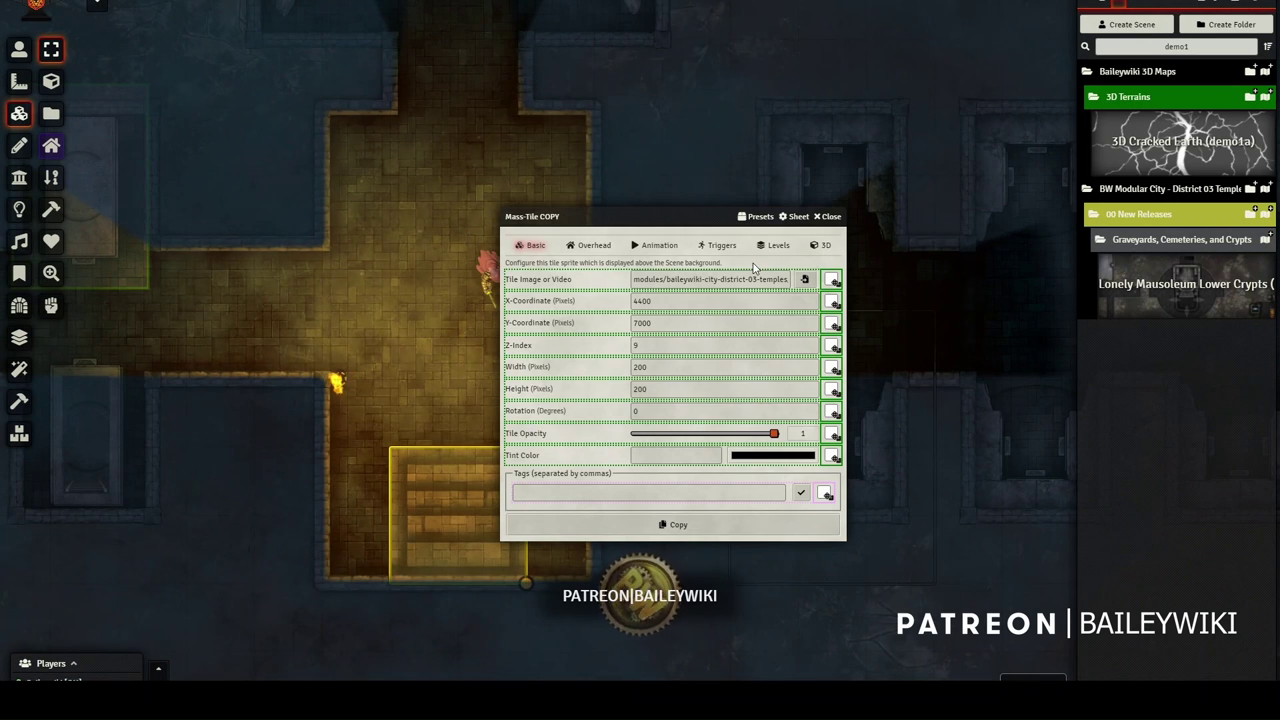
click(711, 247)
click(812, 303)
click(831, 347)
click(831, 369)
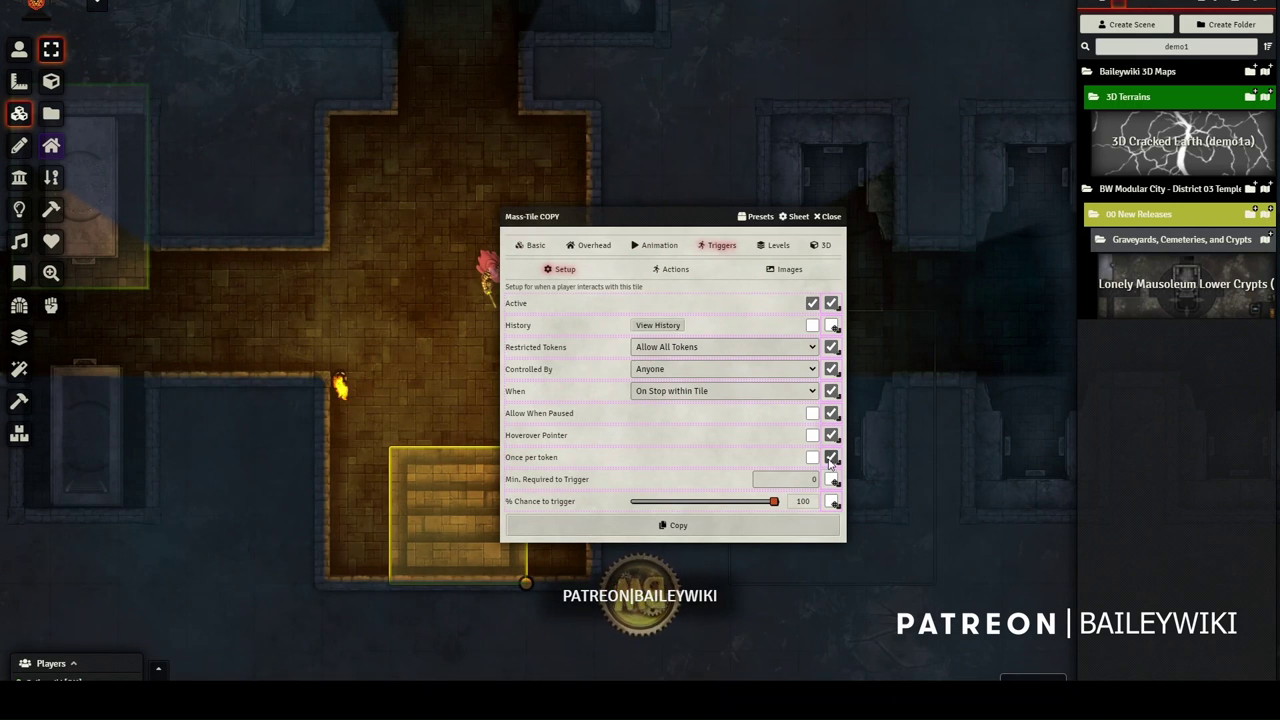
click(672, 270)
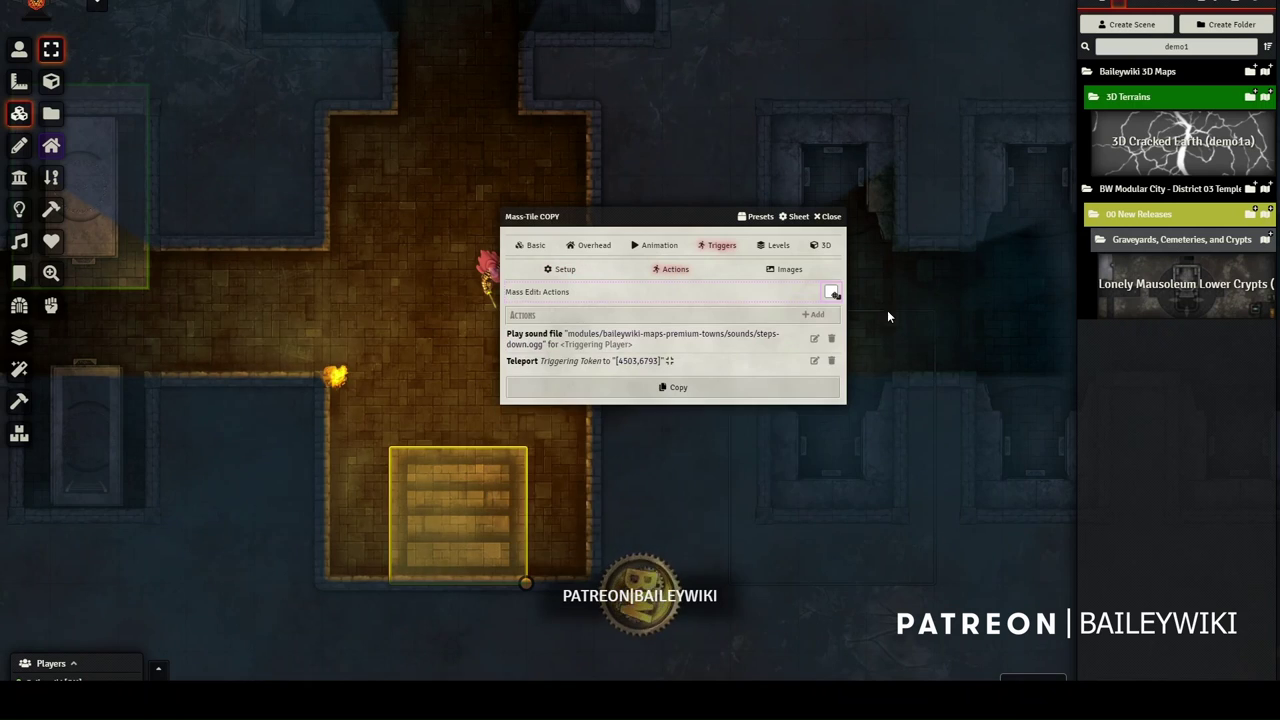
click(831, 292)
click(694, 389)
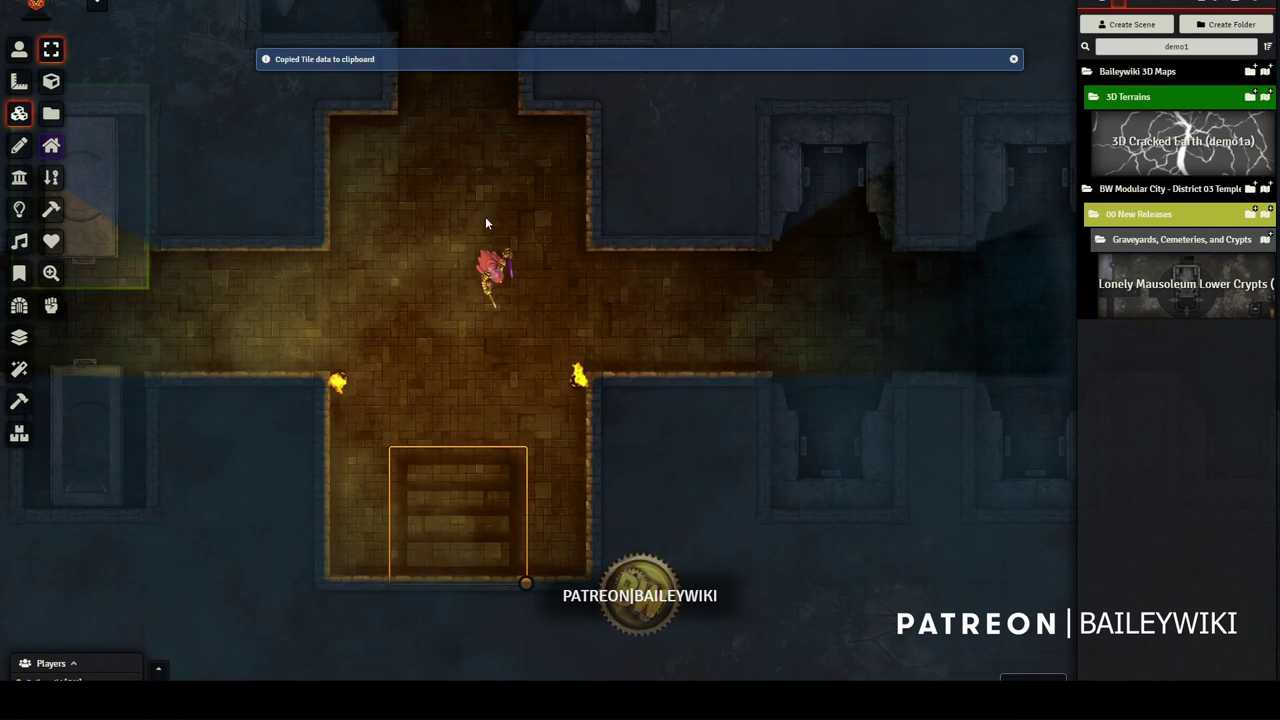
- Paste the copied trigger data onto the stairs tile in the alcove north of the mausoleum
scroll(540, 215, up, 2)
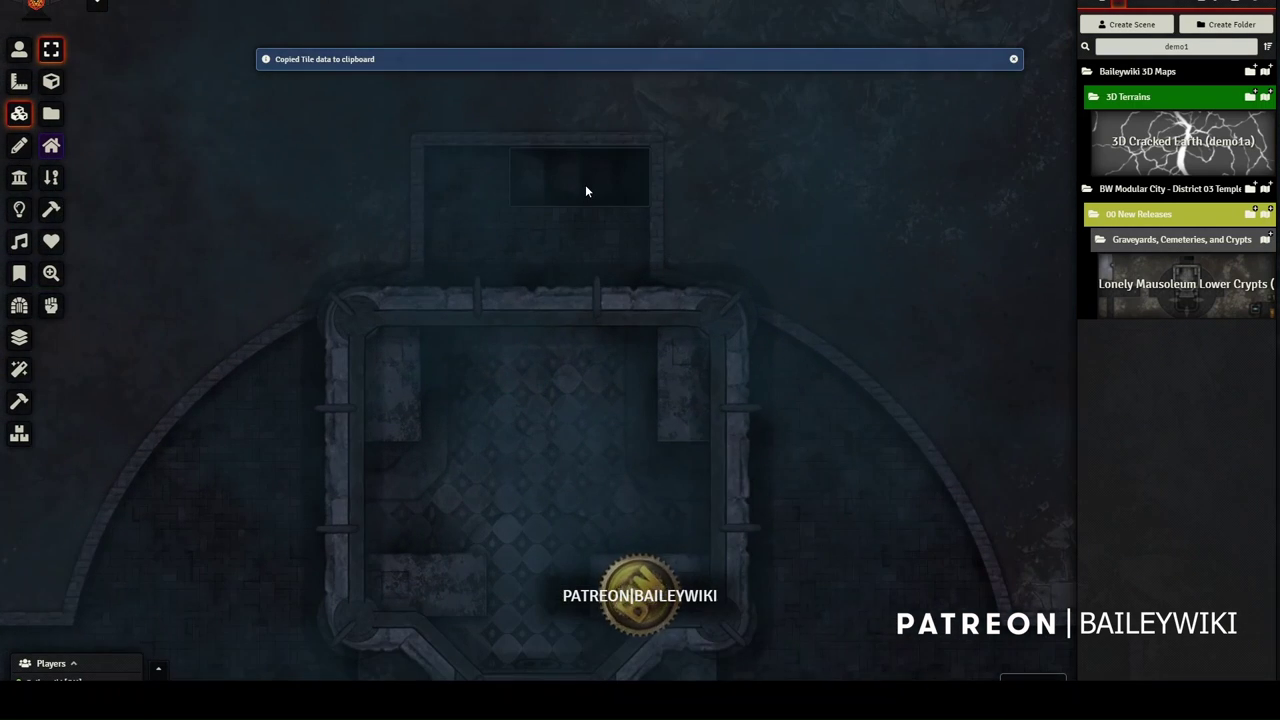
double_click(586, 184)
click(828, 214)
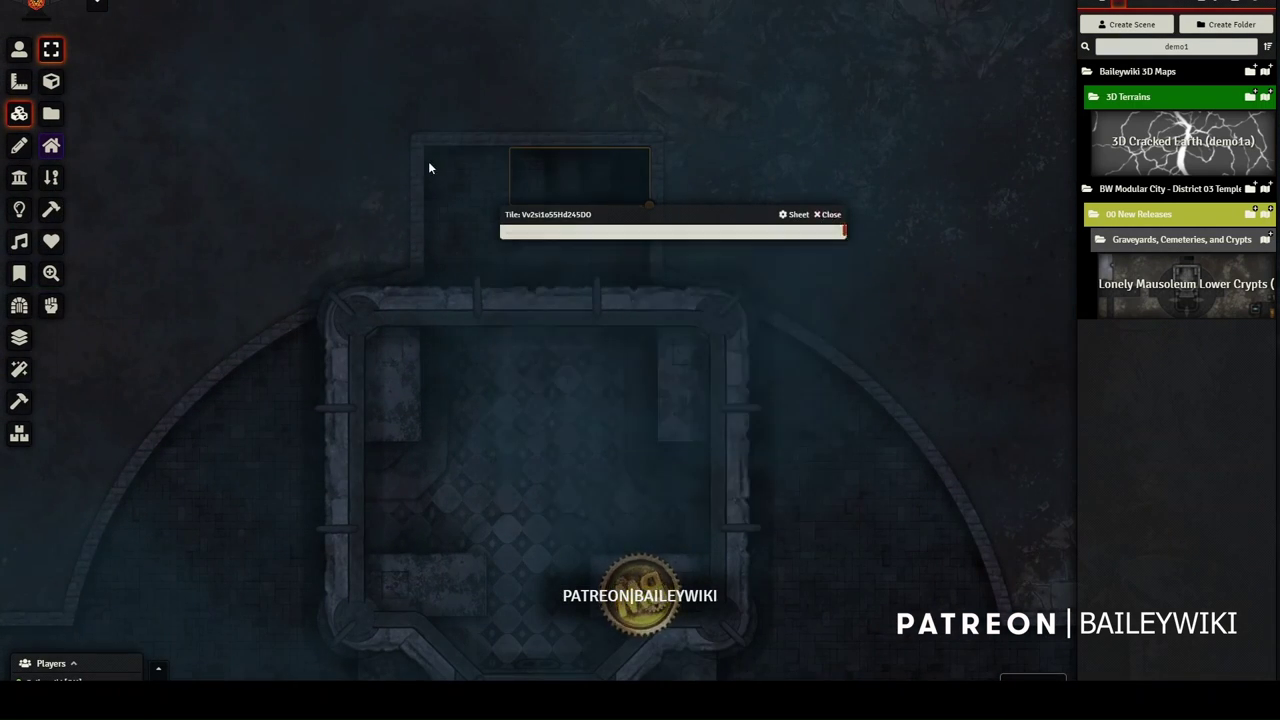
key(ctrl+shift+v)
- Check the trigger setup and actions pasted onto the alcove's stairs tile
right_click(592, 187)
right_click(592, 187)
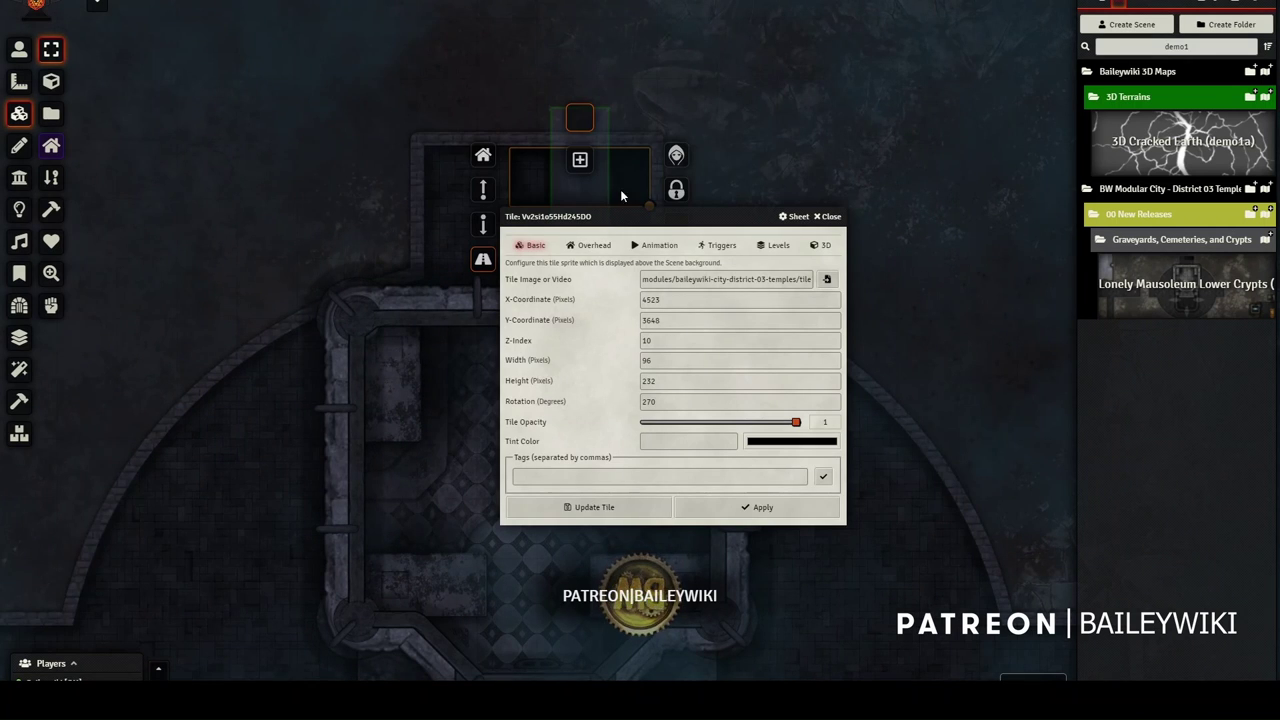
click(719, 246)
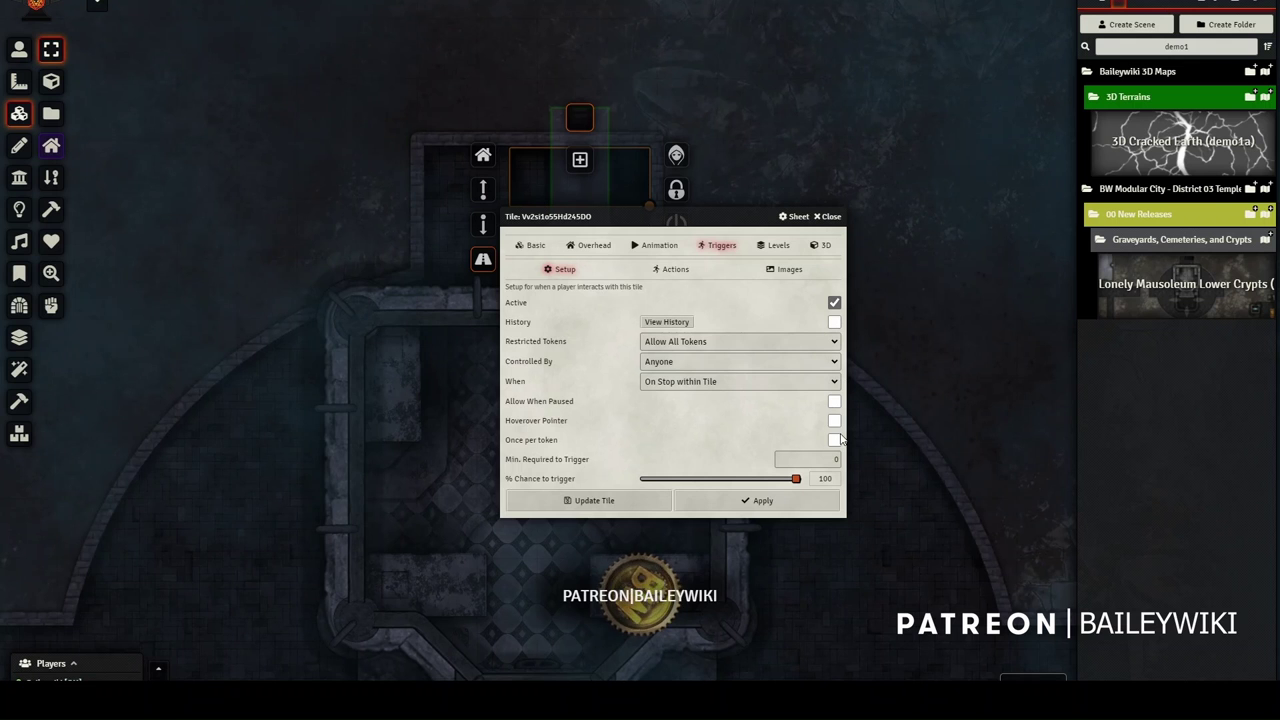
click(670, 272)
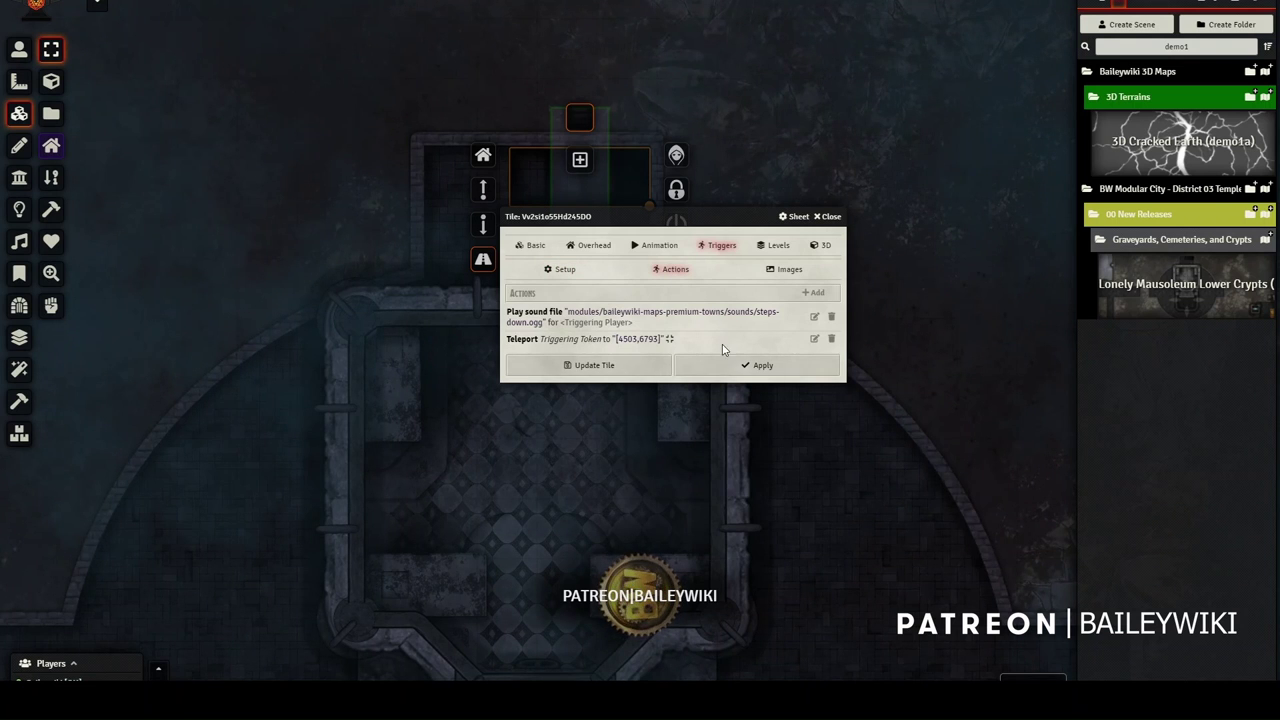
- Set the alcove stairs tile's Teleport destination to the stairs tile in the torchlit hall, and save the tile
click(814, 340)
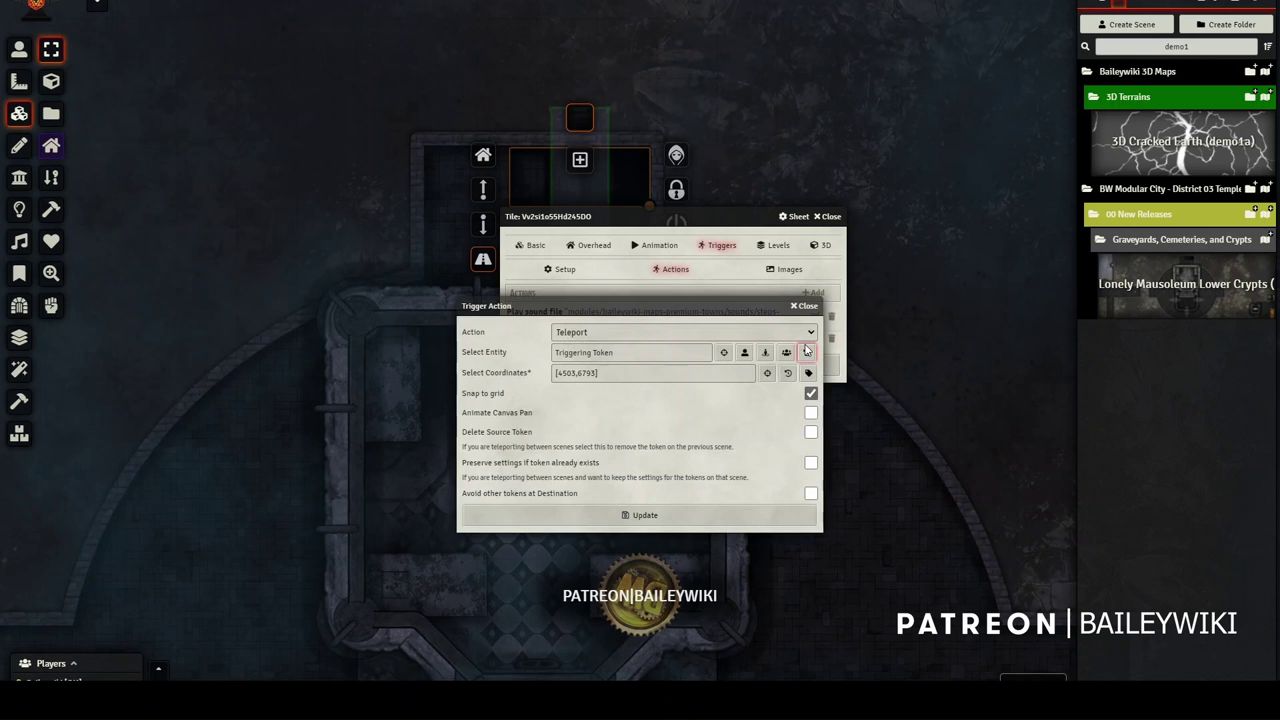
click(767, 373)
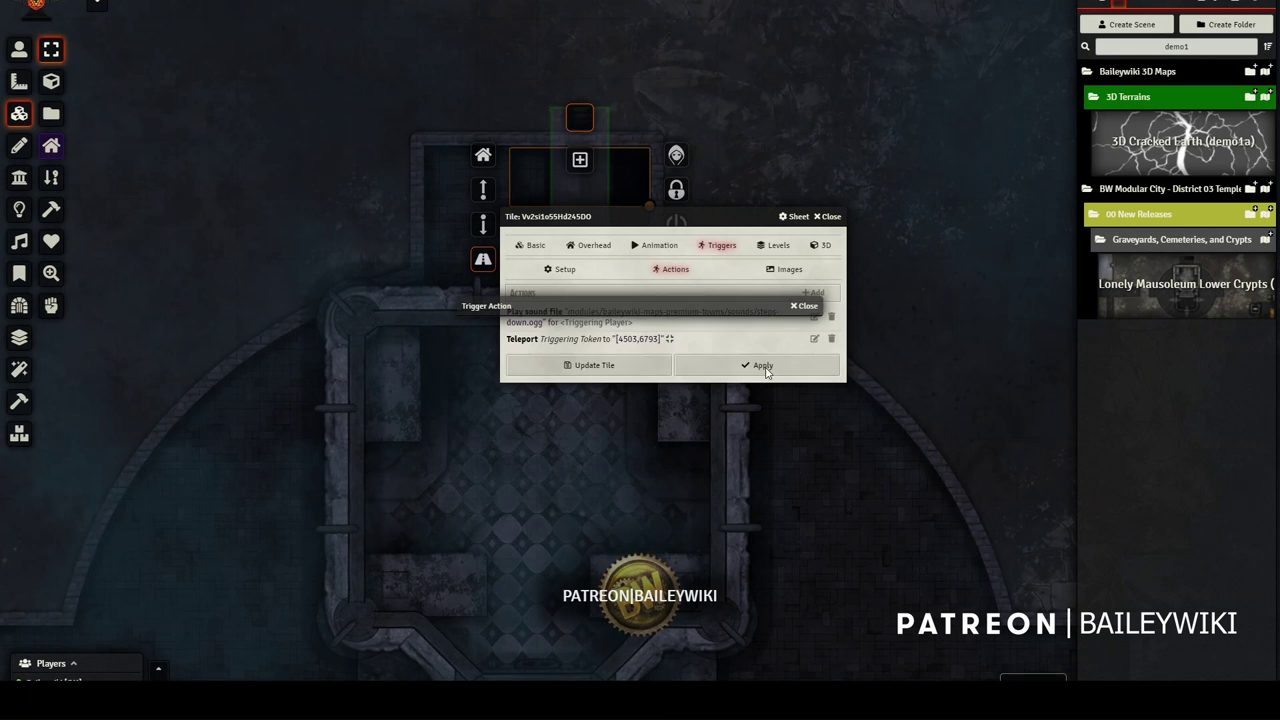
drag(796, 651, 830, 112)
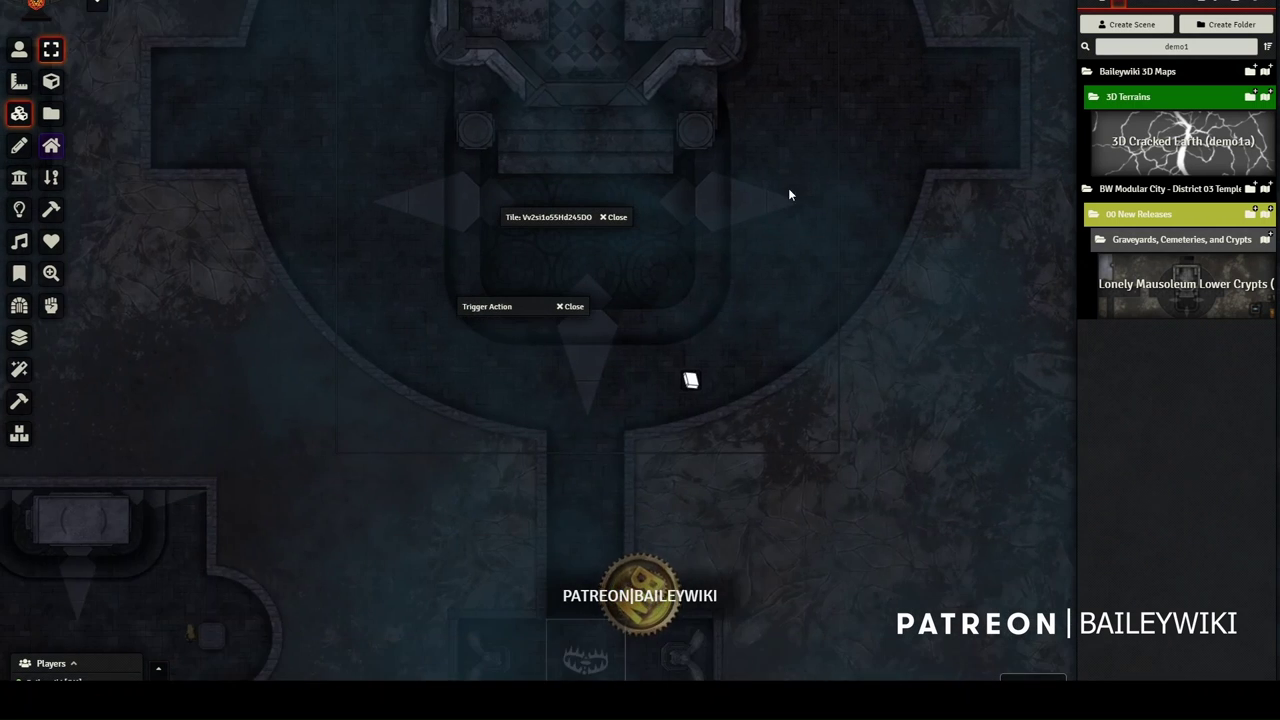
drag(785, 470, 760, 184)
drag(772, 530, 810, 30)
drag(705, 608, 750, 379)
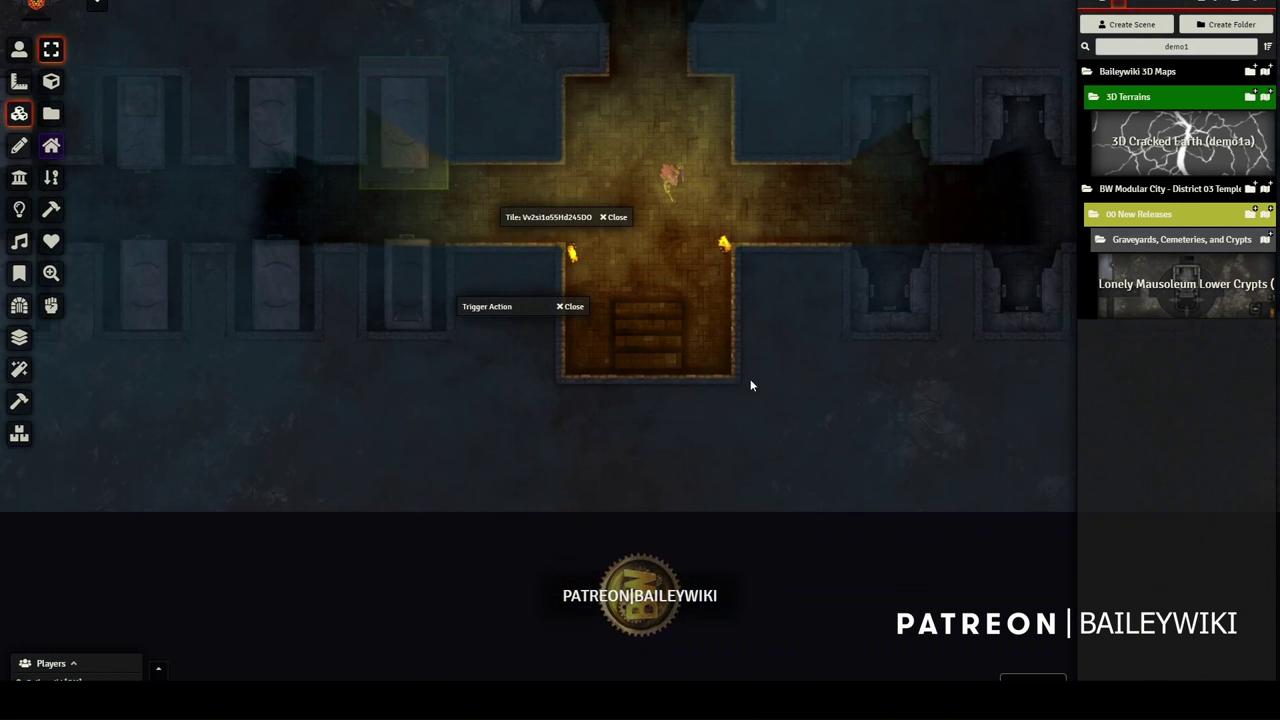
click(658, 324)
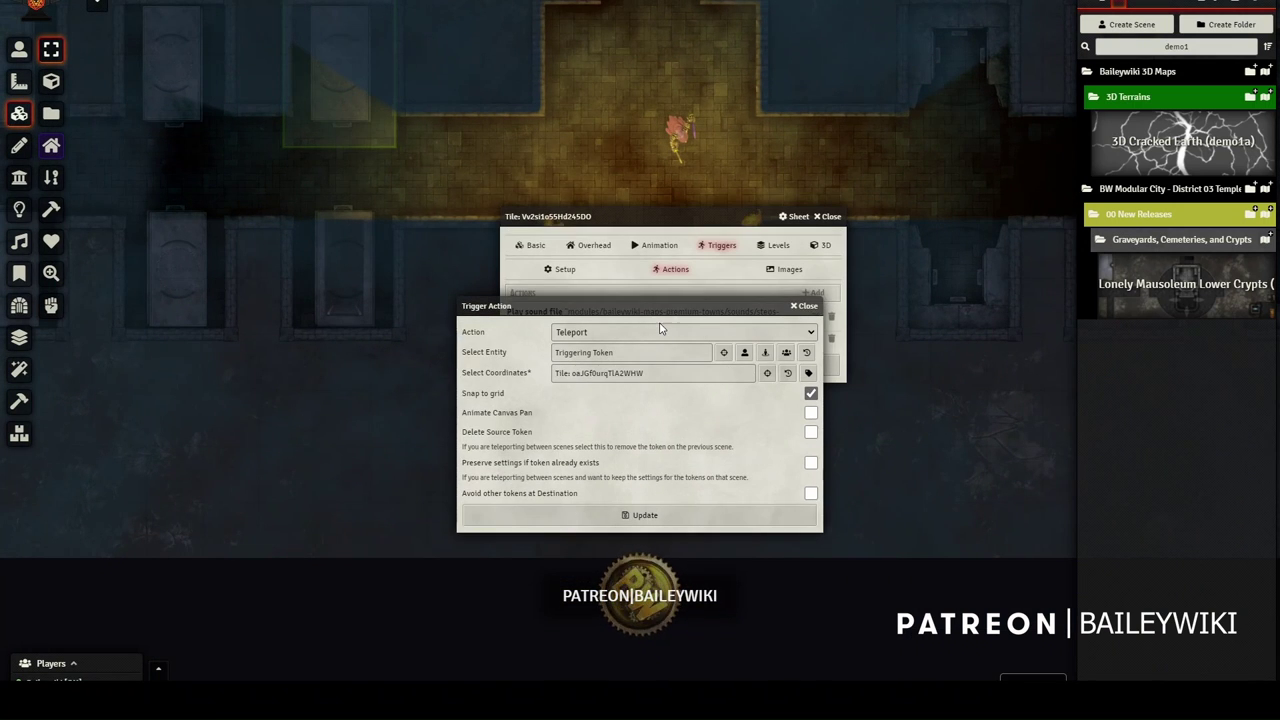
click(676, 516)
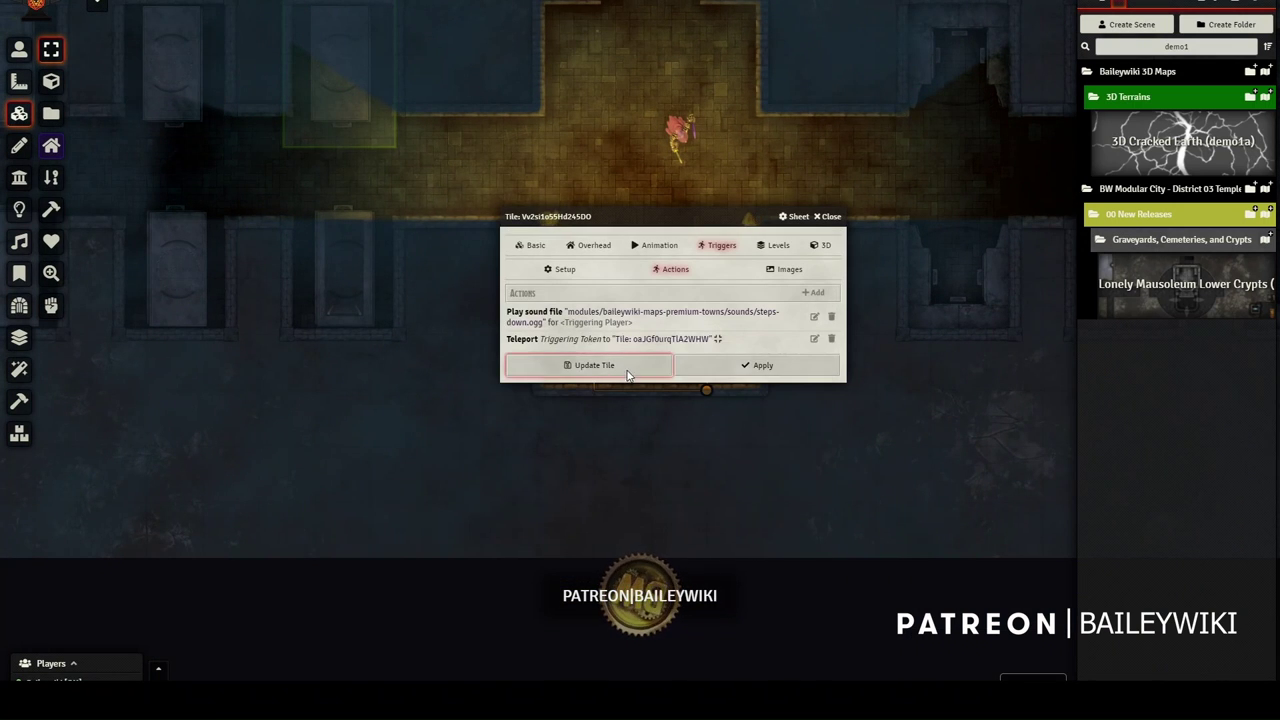
key(Escape)
- Set the torchlit hall stairs tile's Teleport destination to the stairs tile in the alcove north of the mausoleum, and save the tile
double_click(664, 325)
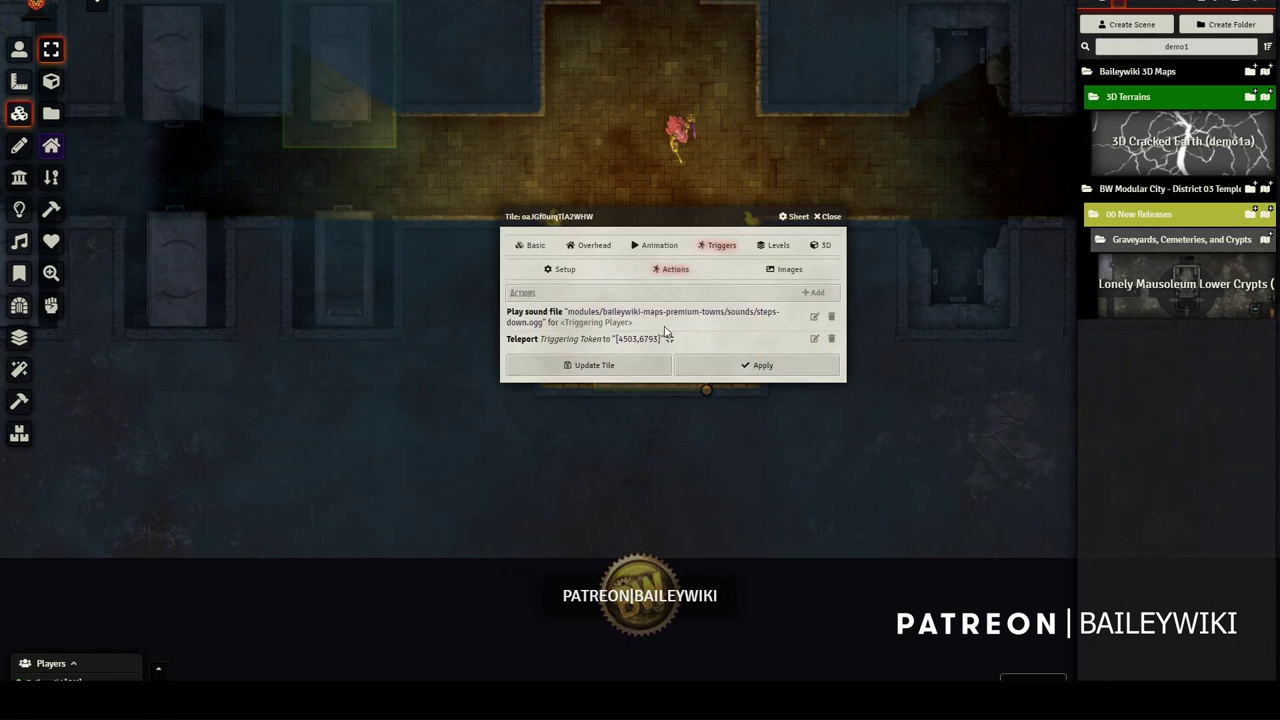
click(813, 340)
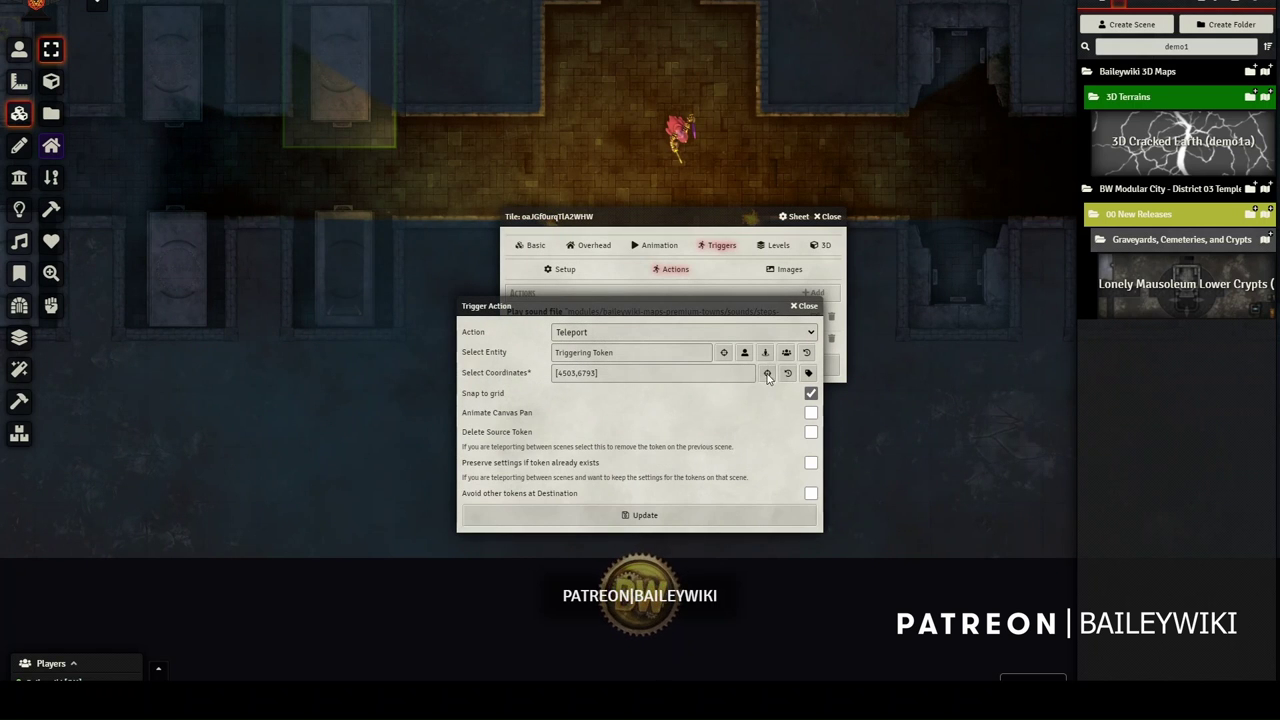
click(767, 374)
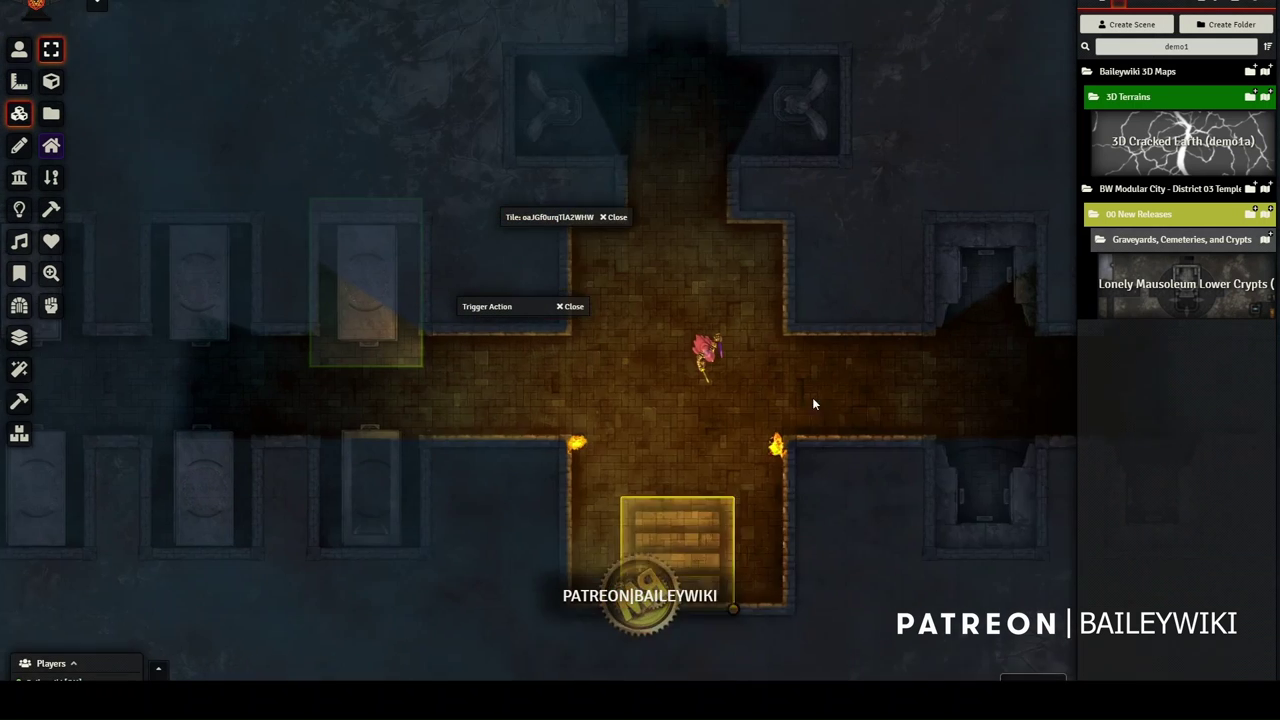
scroll(754, 285, down, 4)
drag(812, 185, 838, 455)
drag(757, 275, 777, 517)
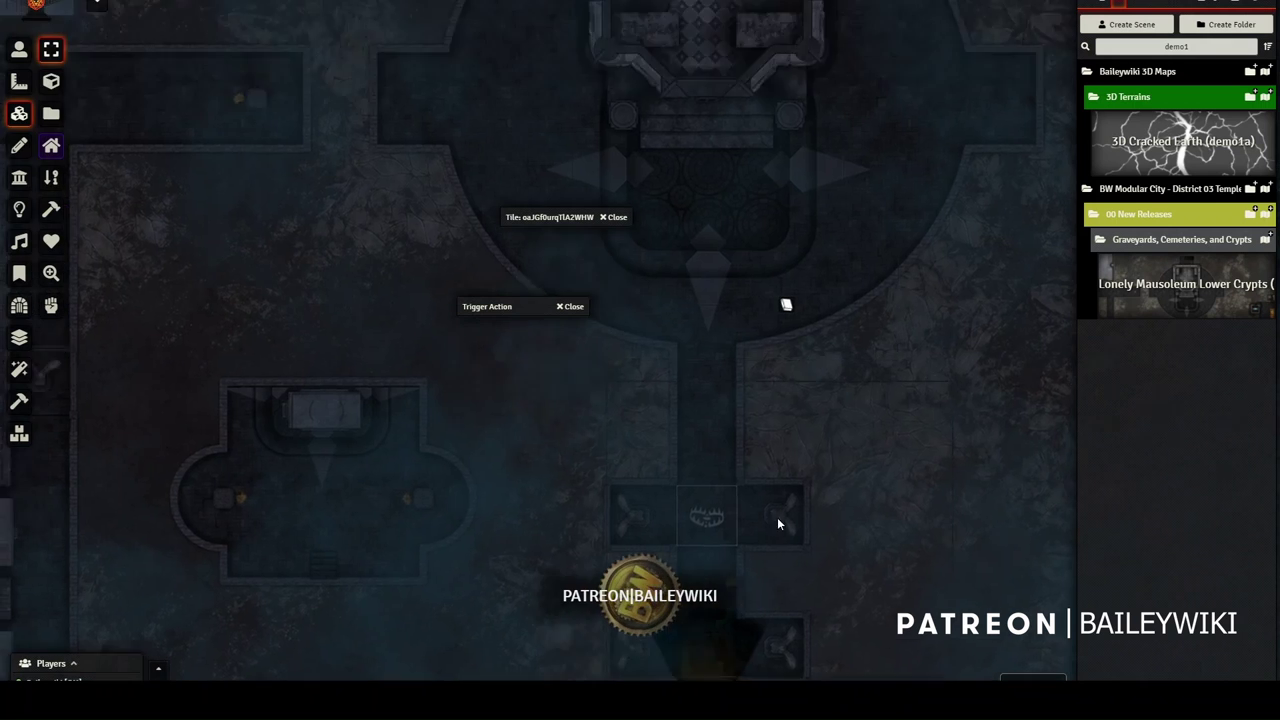
scroll(705, 175, up, 2)
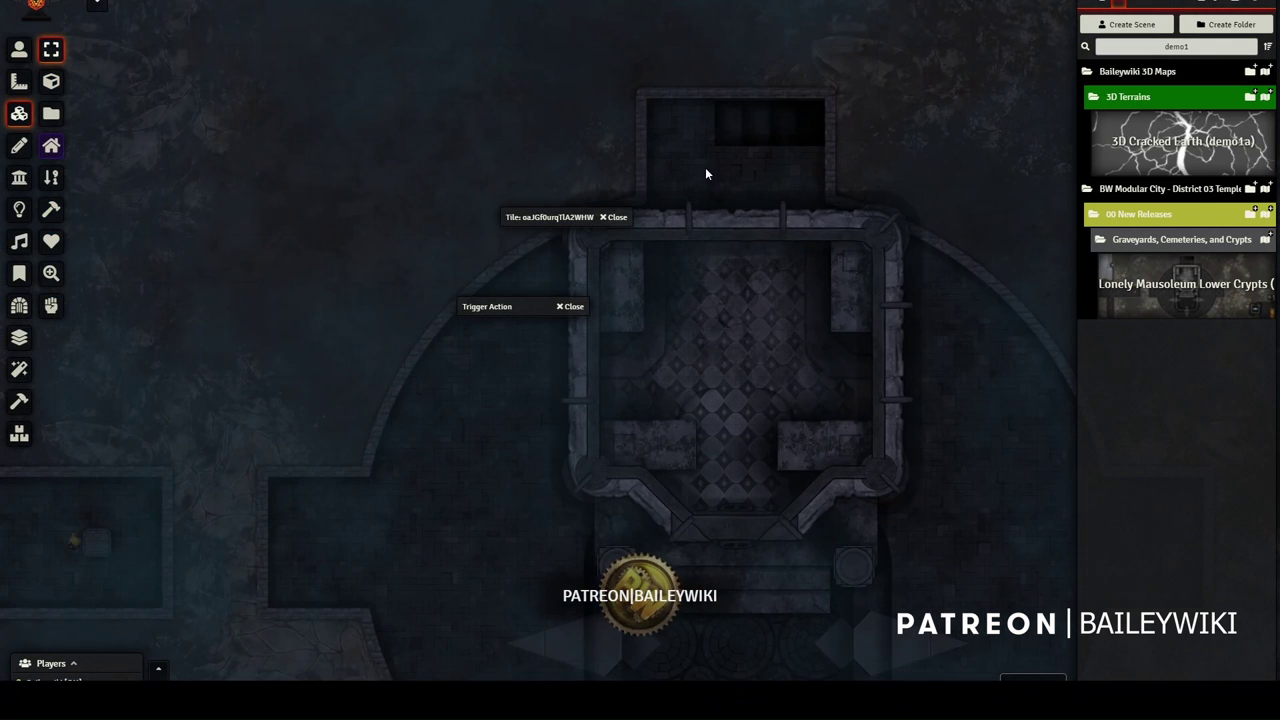
click(738, 129)
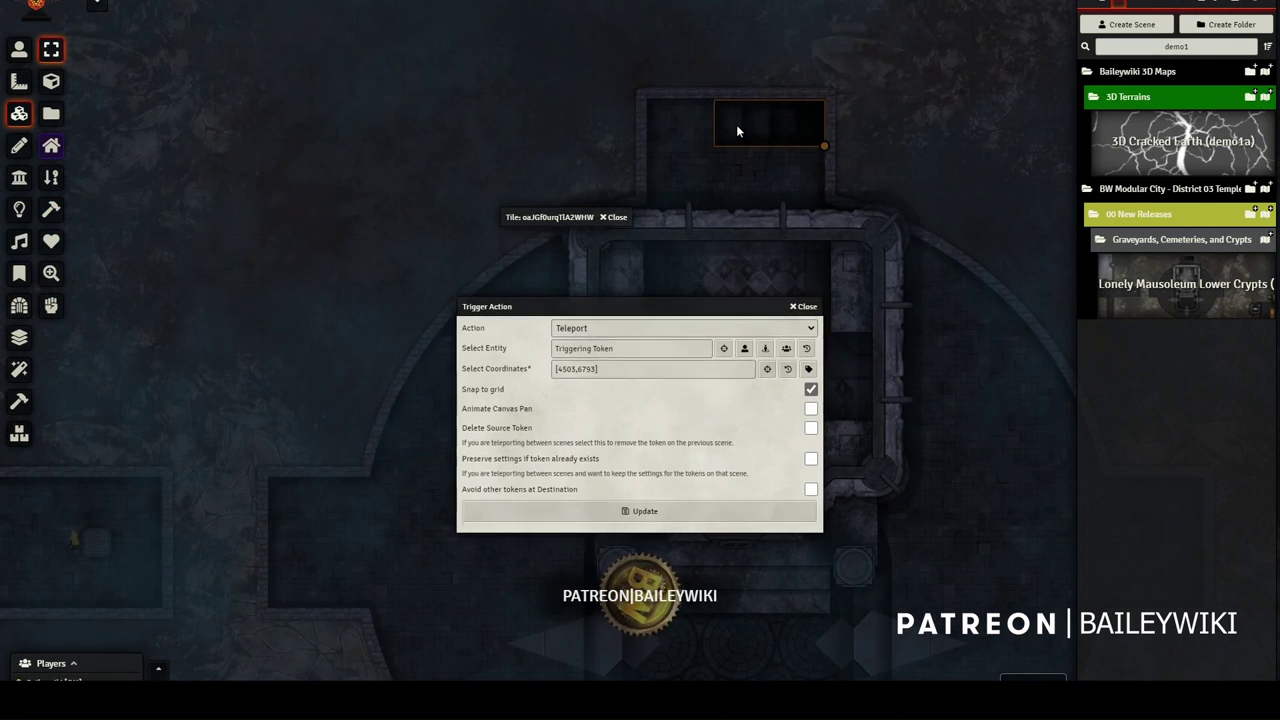
click(655, 516)
click(597, 373)
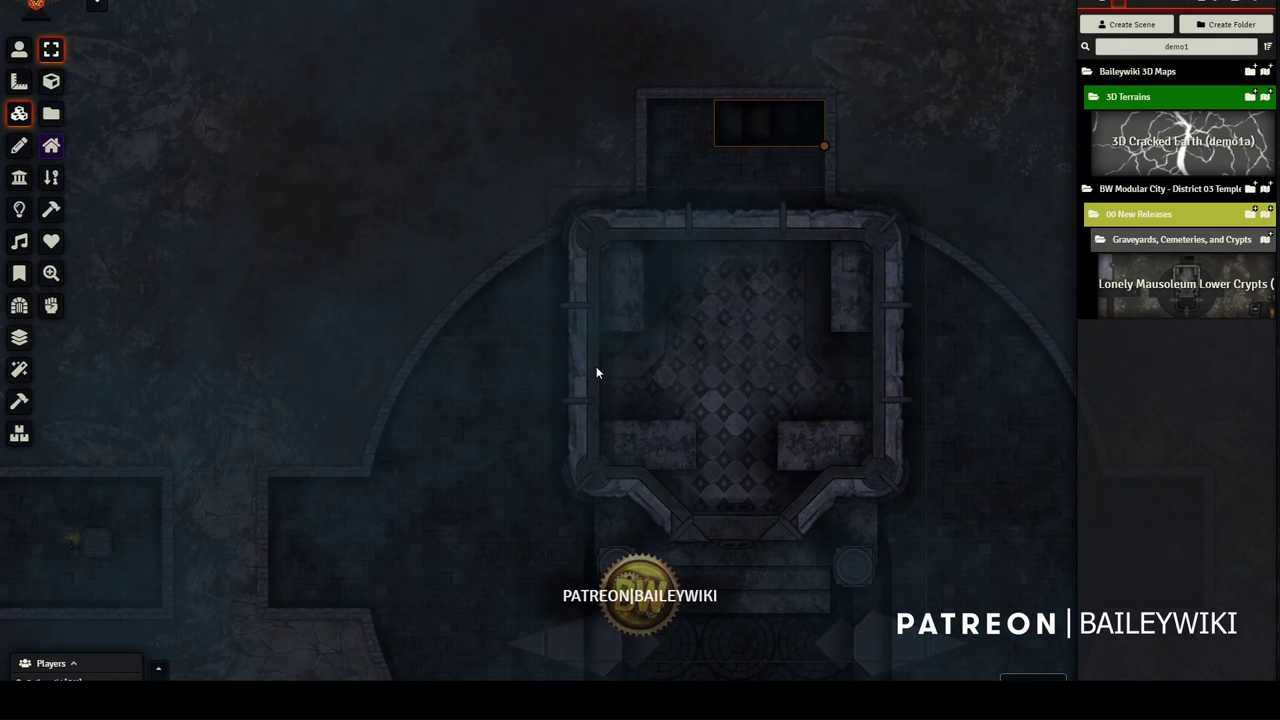
- Walk the token in the torchlit hall south onto the stairs tile to test its teleport
scroll(962, 585, down, 6)
drag(880, 460, 780, 129)
drag(808, 347, 775, 256)
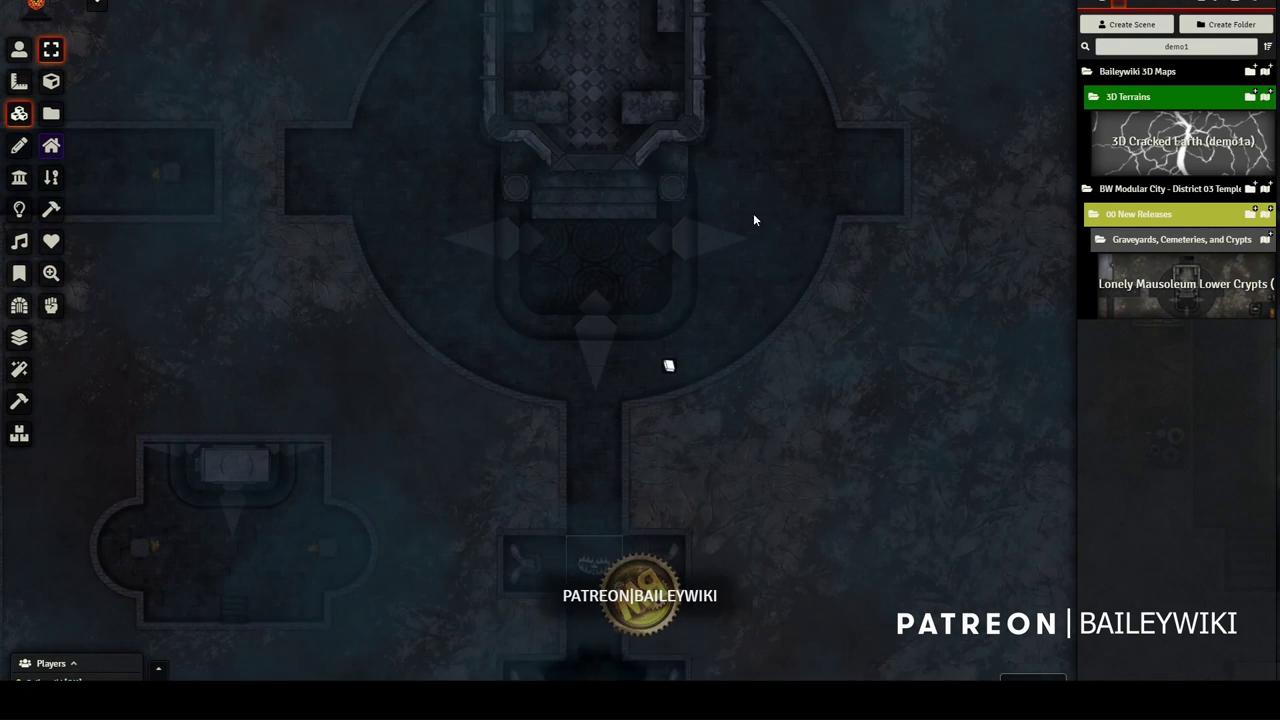
drag(821, 604, 757, 313)
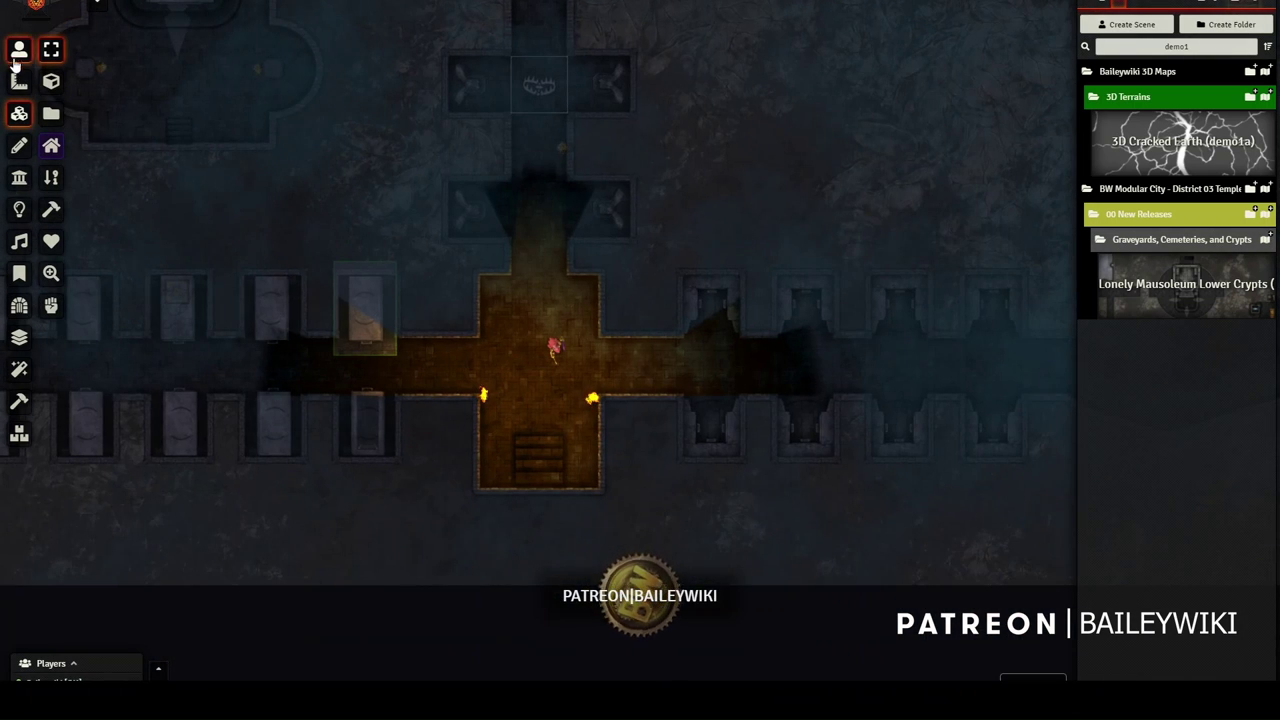
click(18, 52)
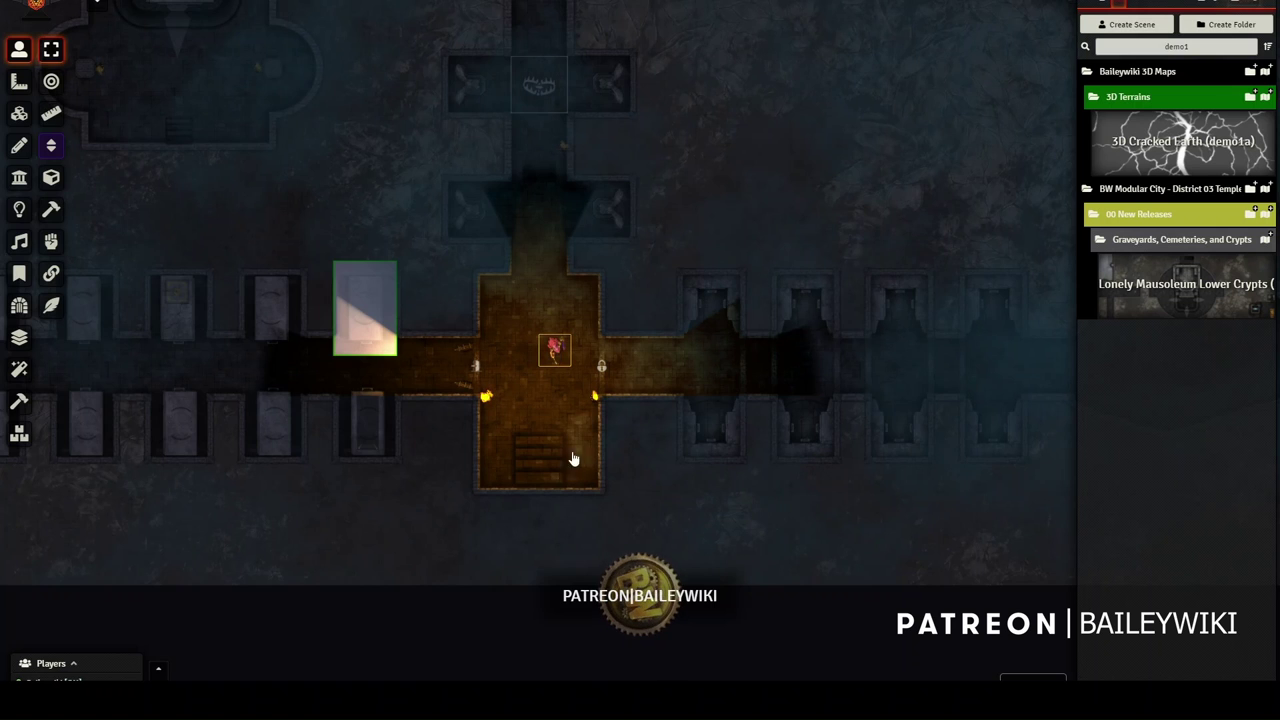
scroll(584, 451, up, 11)
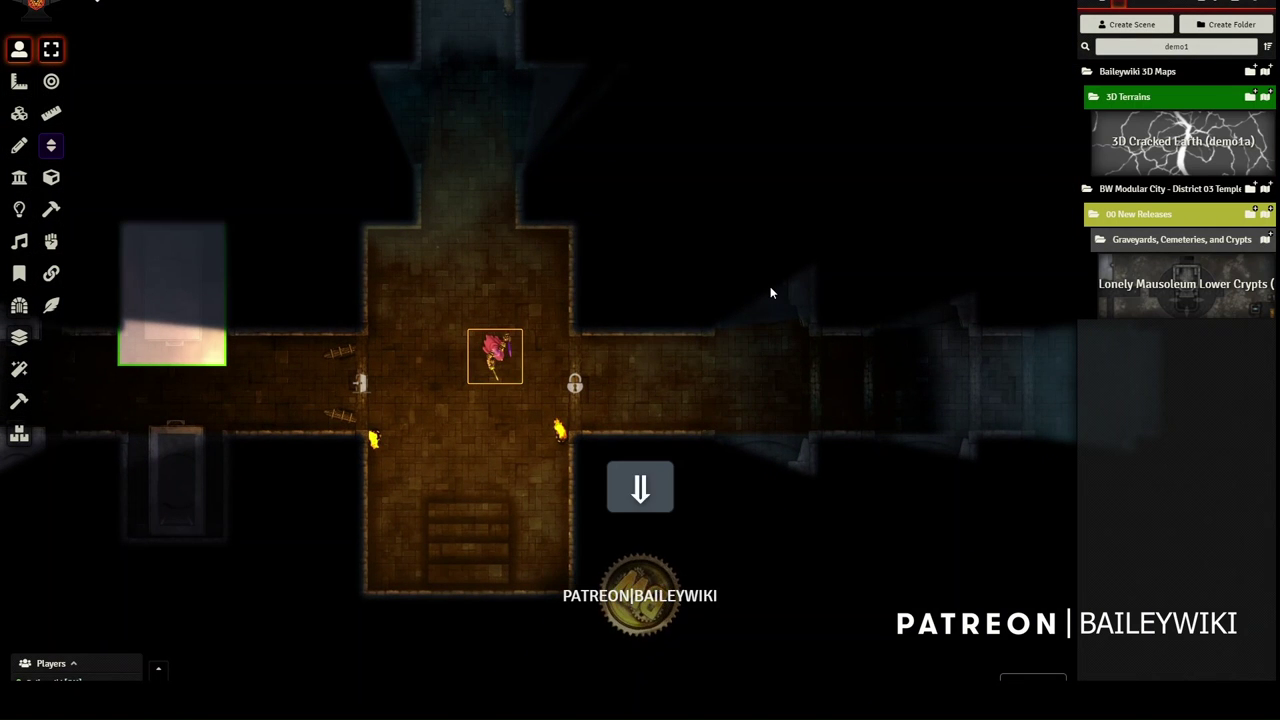
key(Down)
key(Down)
key(Down)
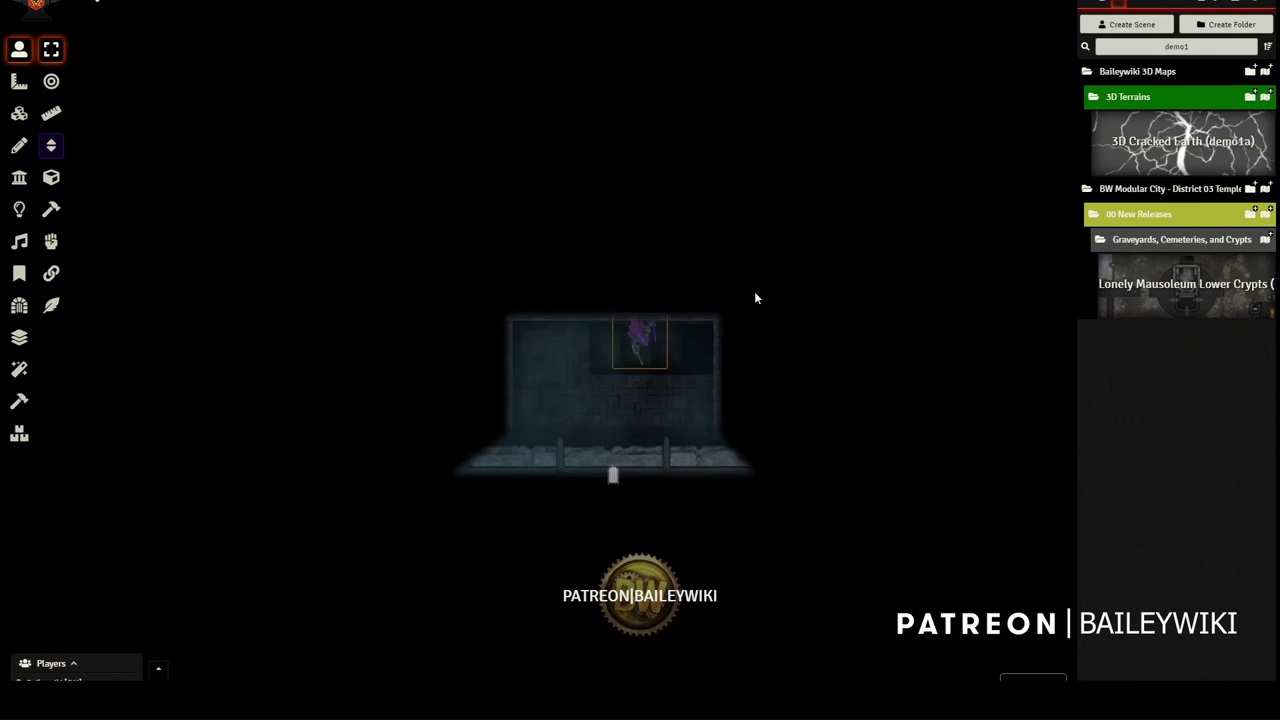
- Step the token off the alcove stairs and back onto them to test the return teleport, and walk it north into the hall
key(Left)
key(Left)
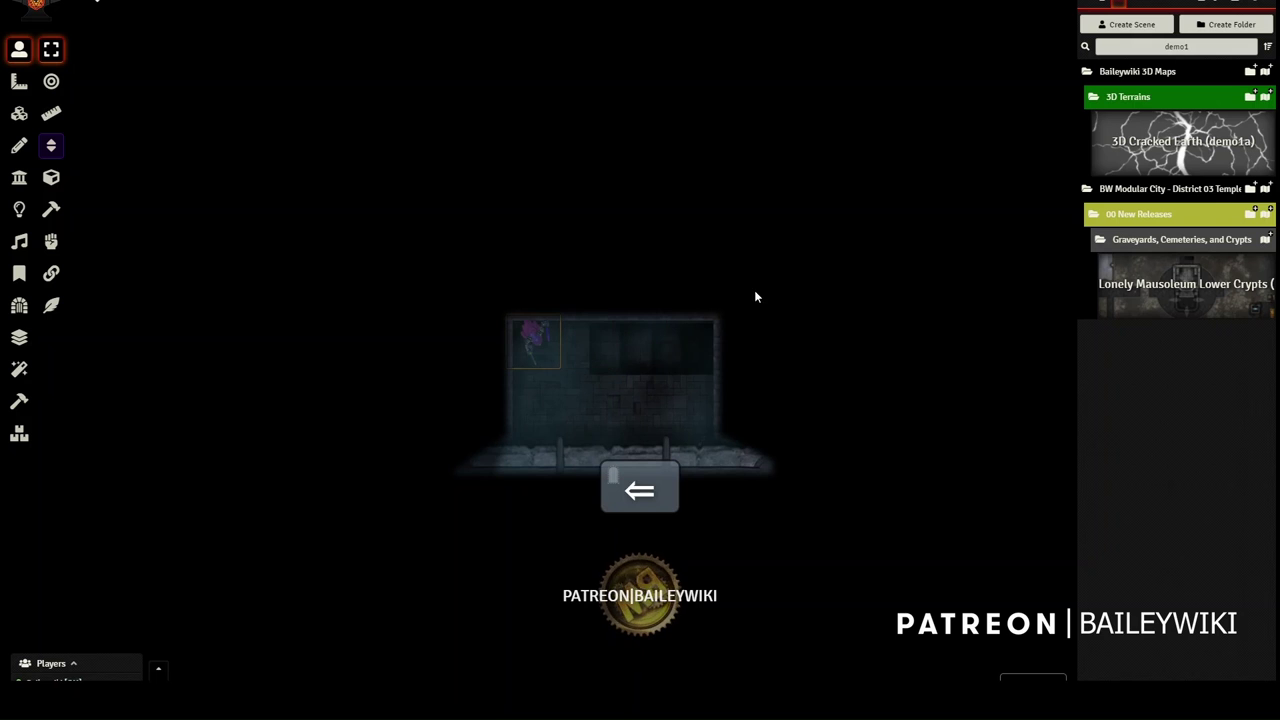
key(Right)
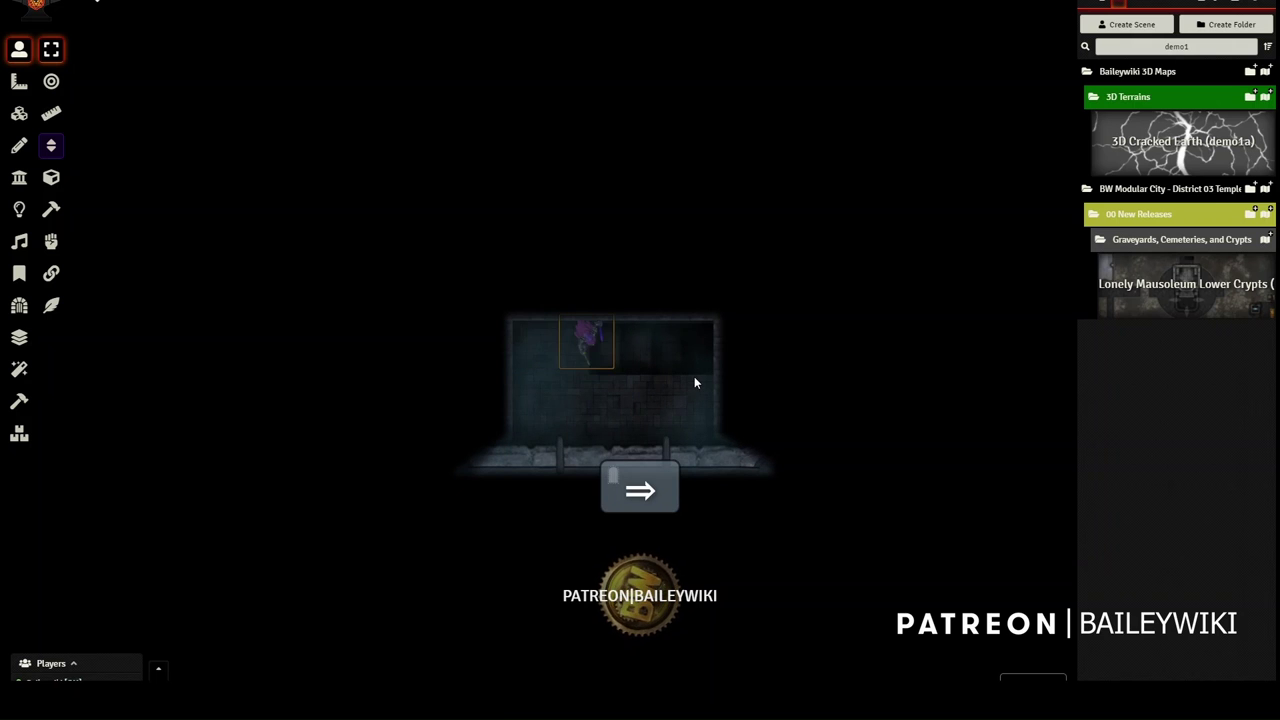
key(Up)
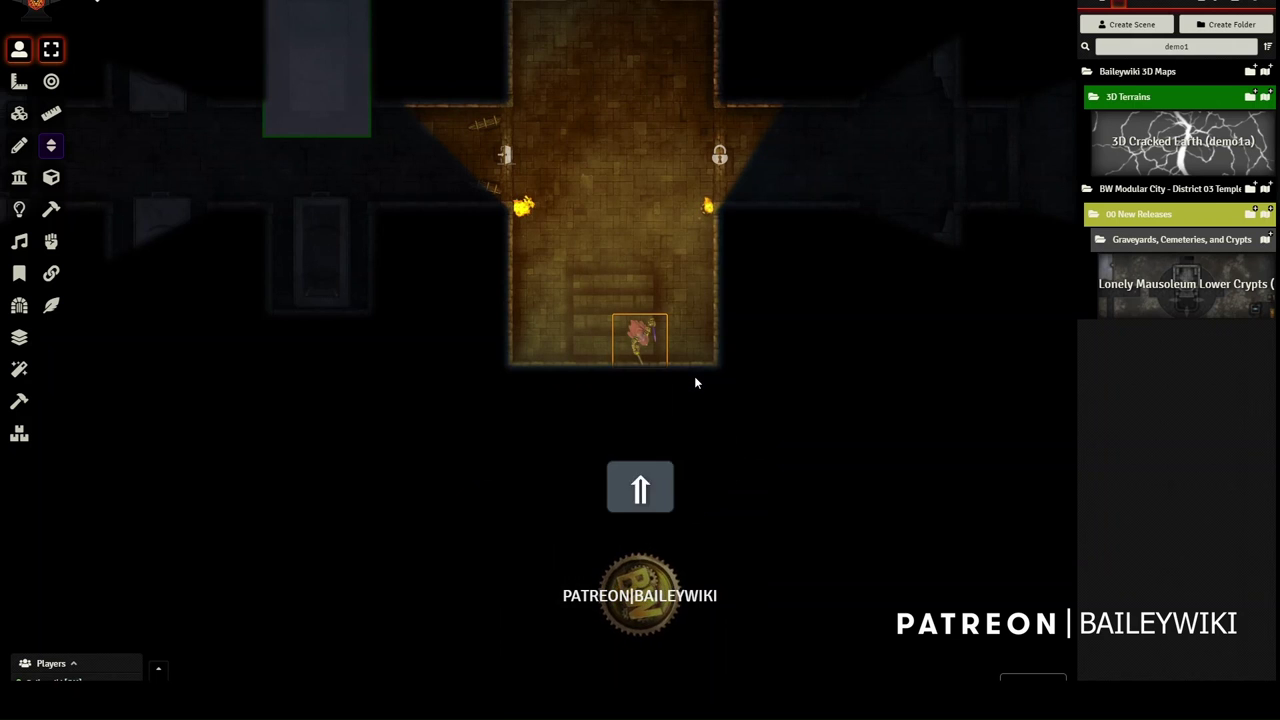
key(Up)
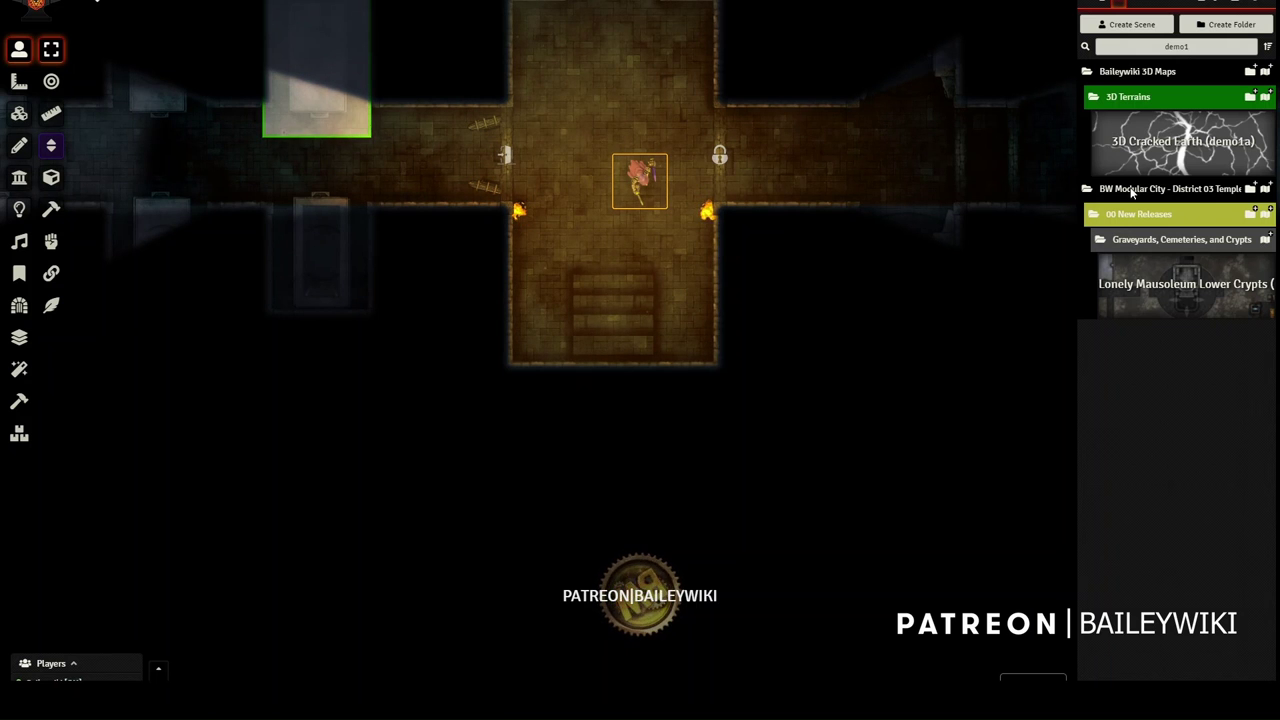
- Open the 3D Cracked Earth (demo1a) scene, switch to its lighting controls and view the lights in the terrain's cracks up close
click(1193, 147)
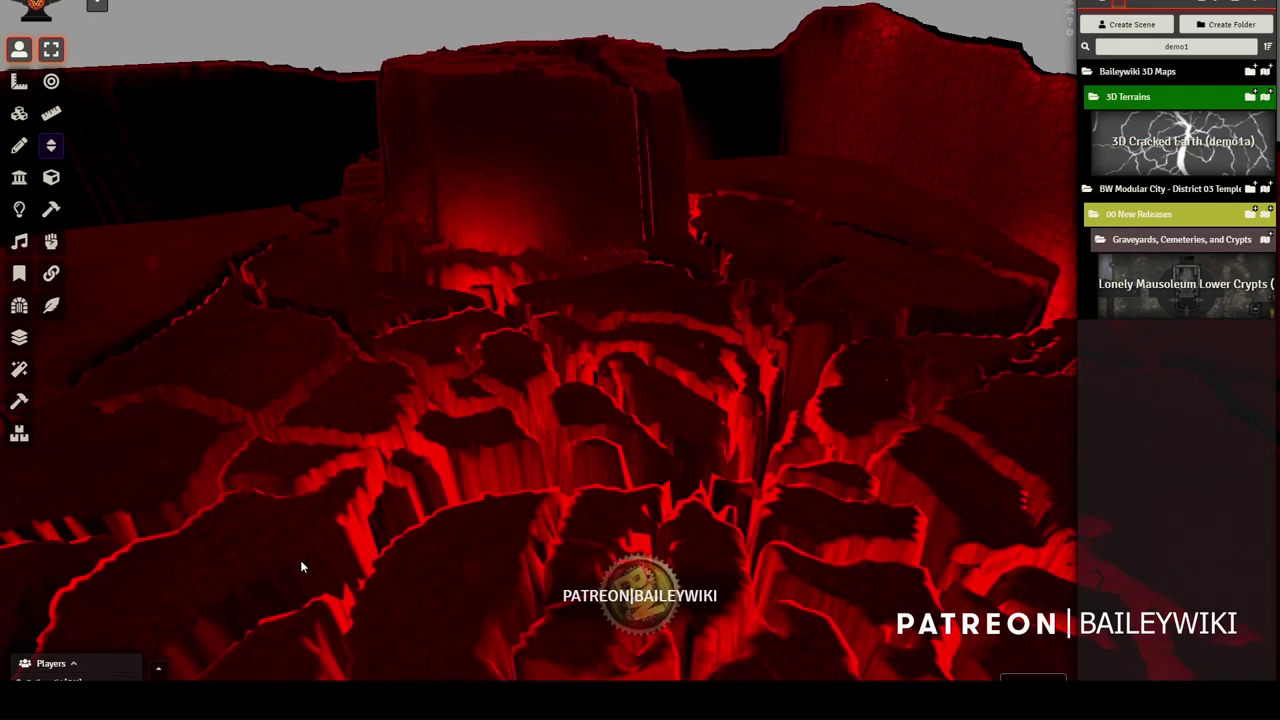
drag(300, 563, 325, 580)
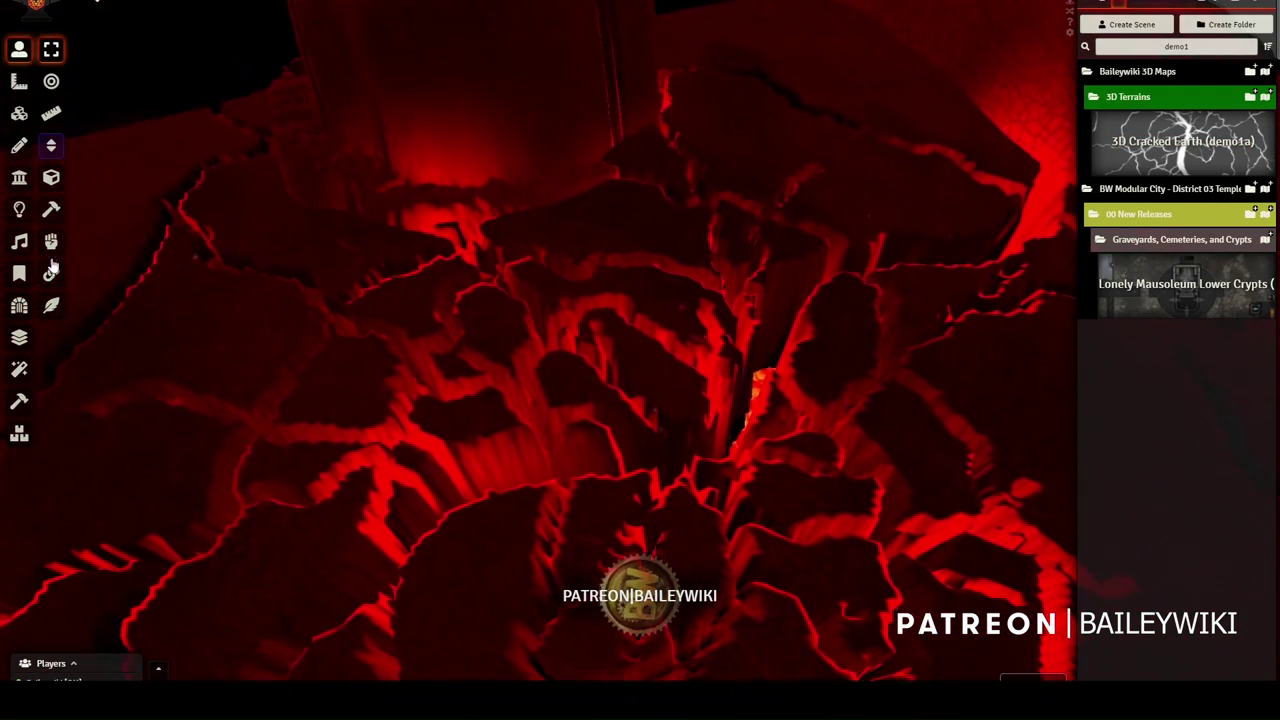
click(19, 208)
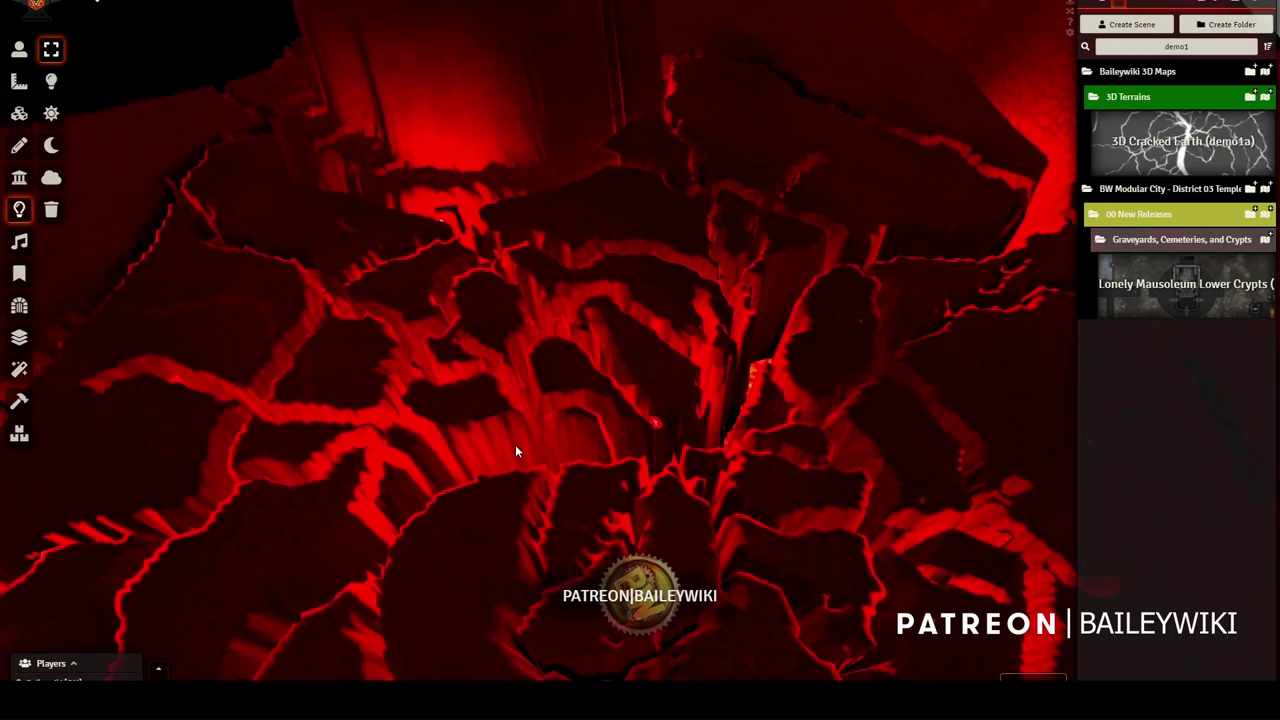
scroll(516, 444, up, 2)
drag(636, 493, 586, 455)
scroll(595, 465, up, 4)
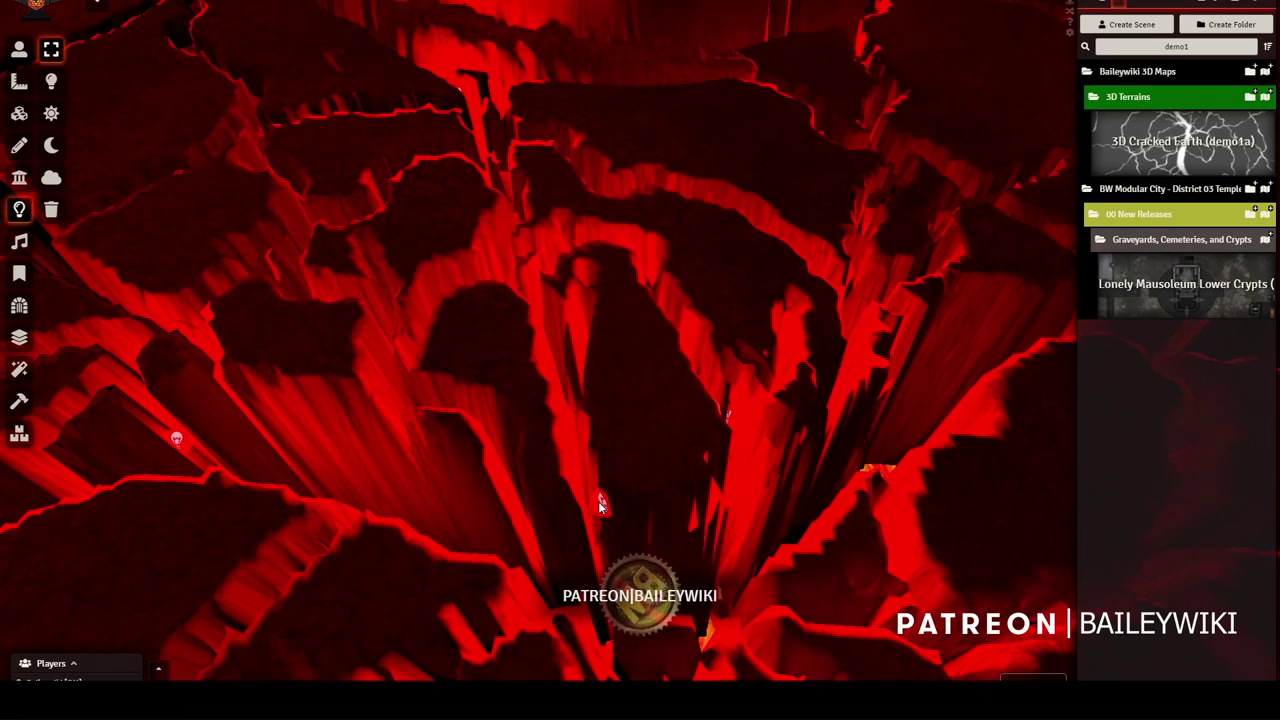
scroll(462, 440, down, 3)
drag(573, 500, 640, 348)
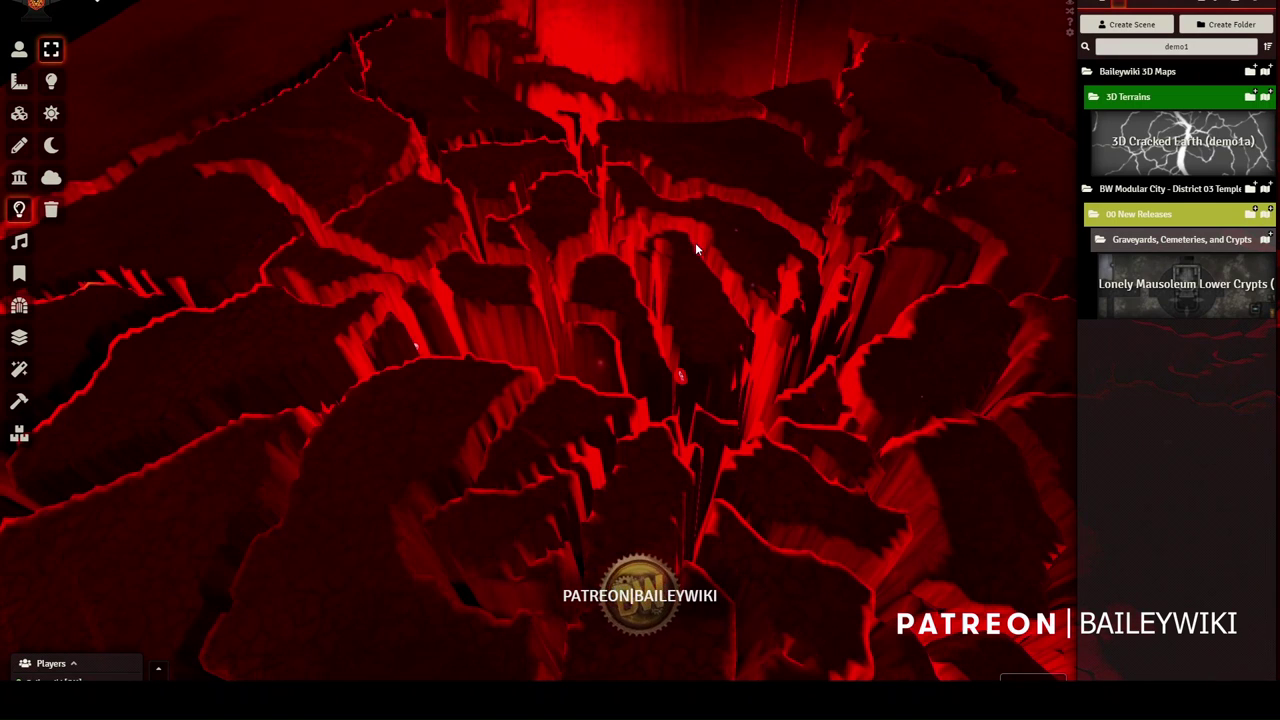
- Mass edit all ambient lights in the cracked earth scene to Light Color #11ff00, copying the colour code before applying the change
key(ctrl)
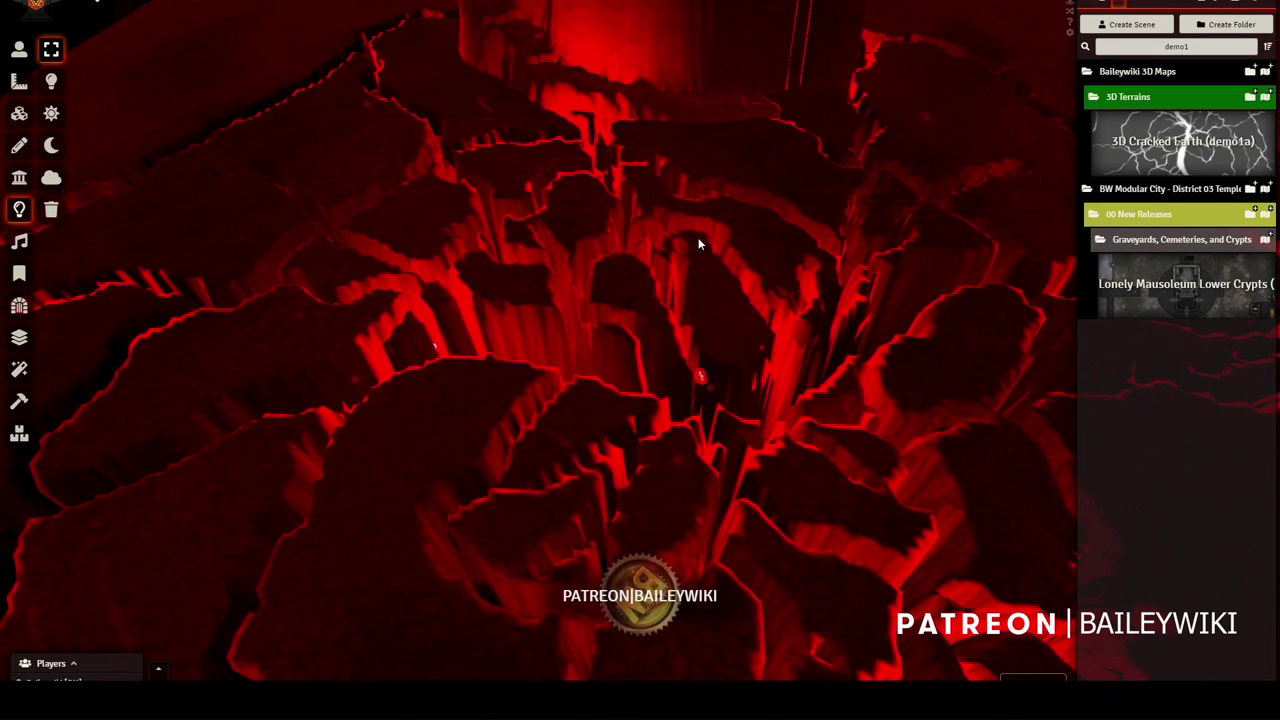
key(shift)
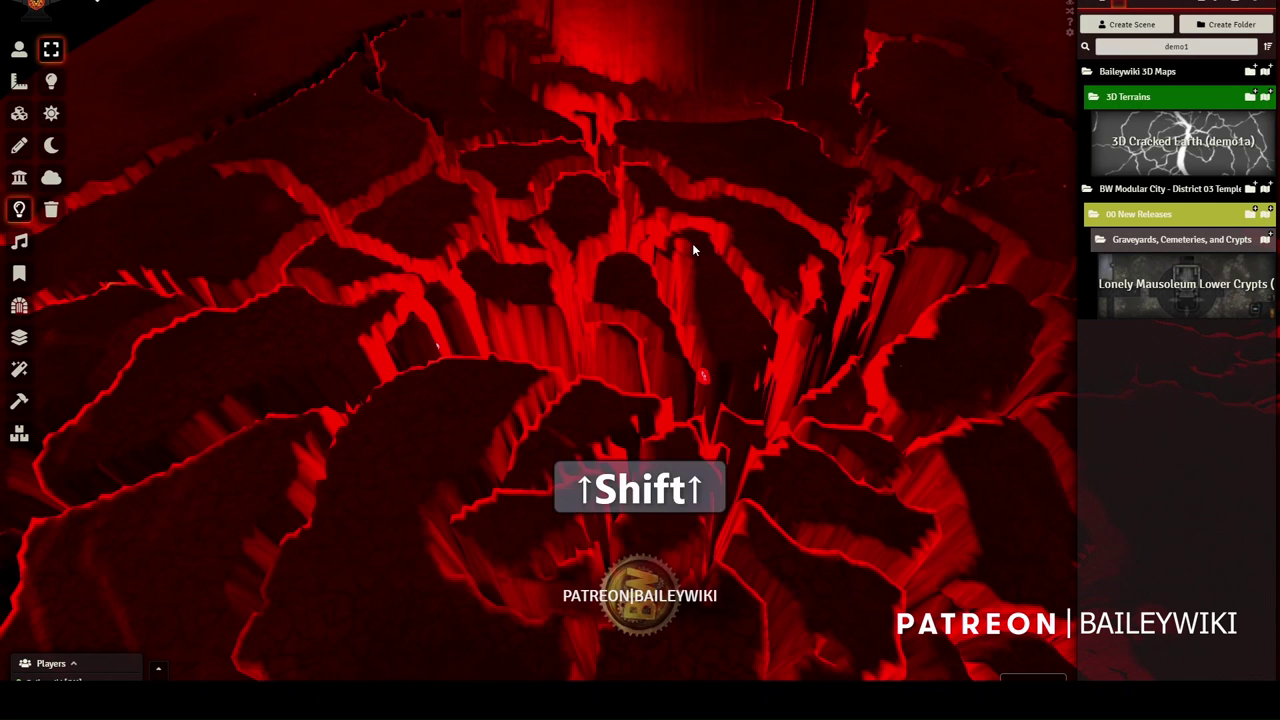
key(shift+e)
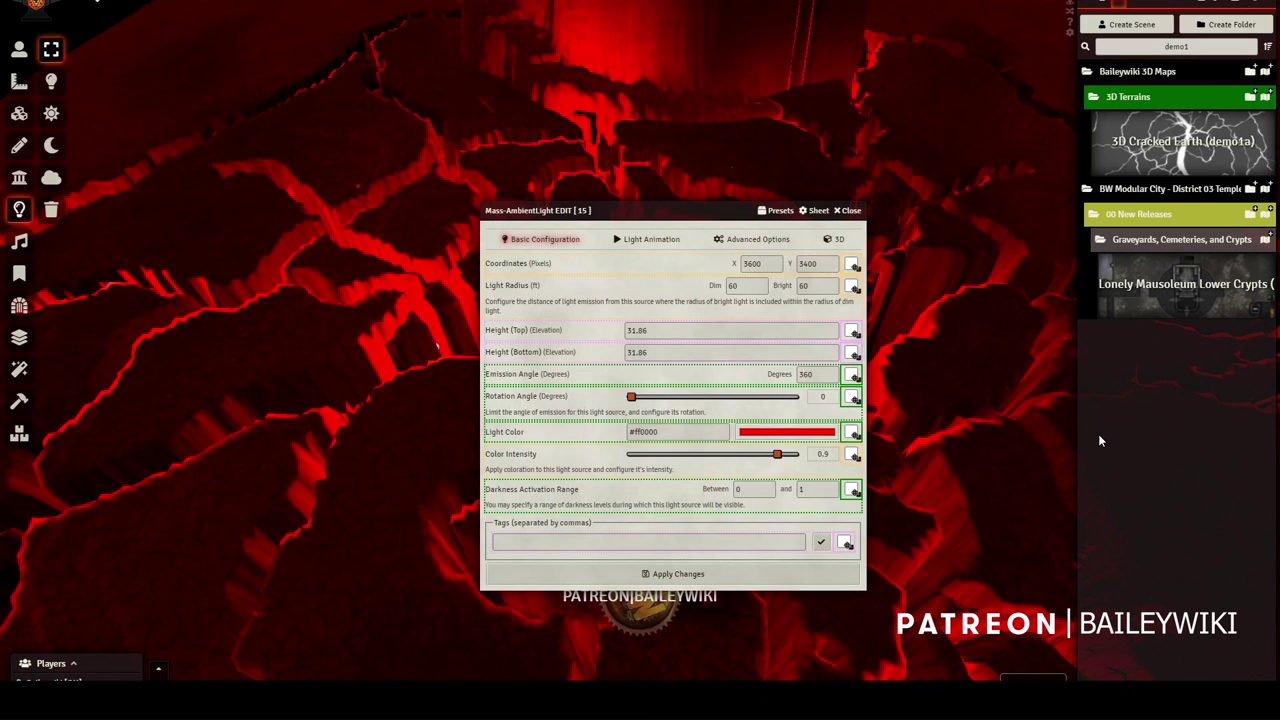
click(797, 434)
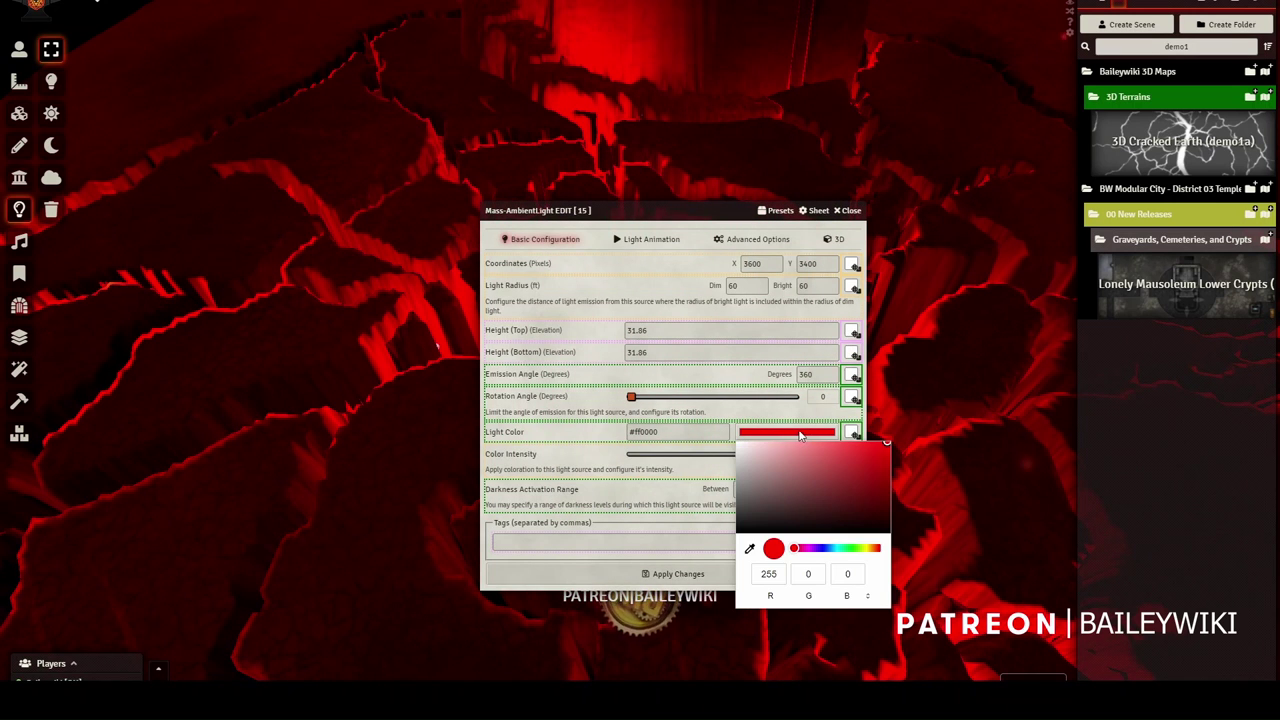
click(853, 549)
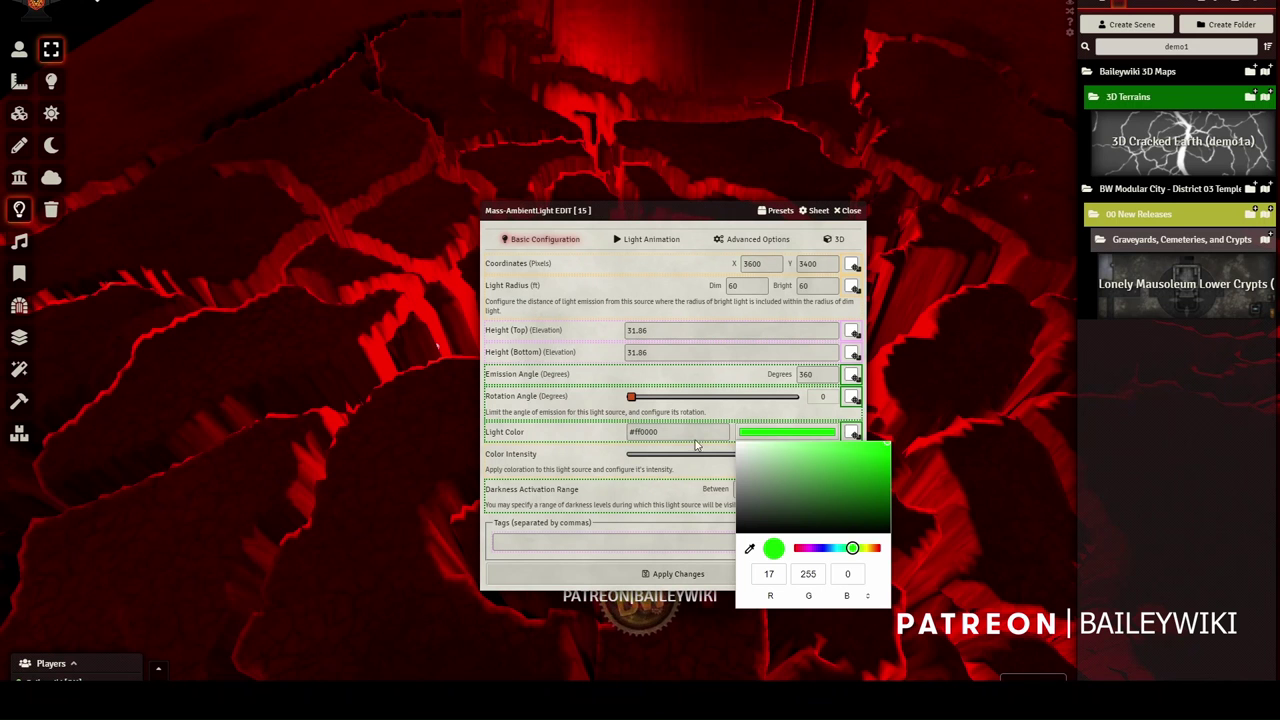
click(655, 449)
click(631, 432)
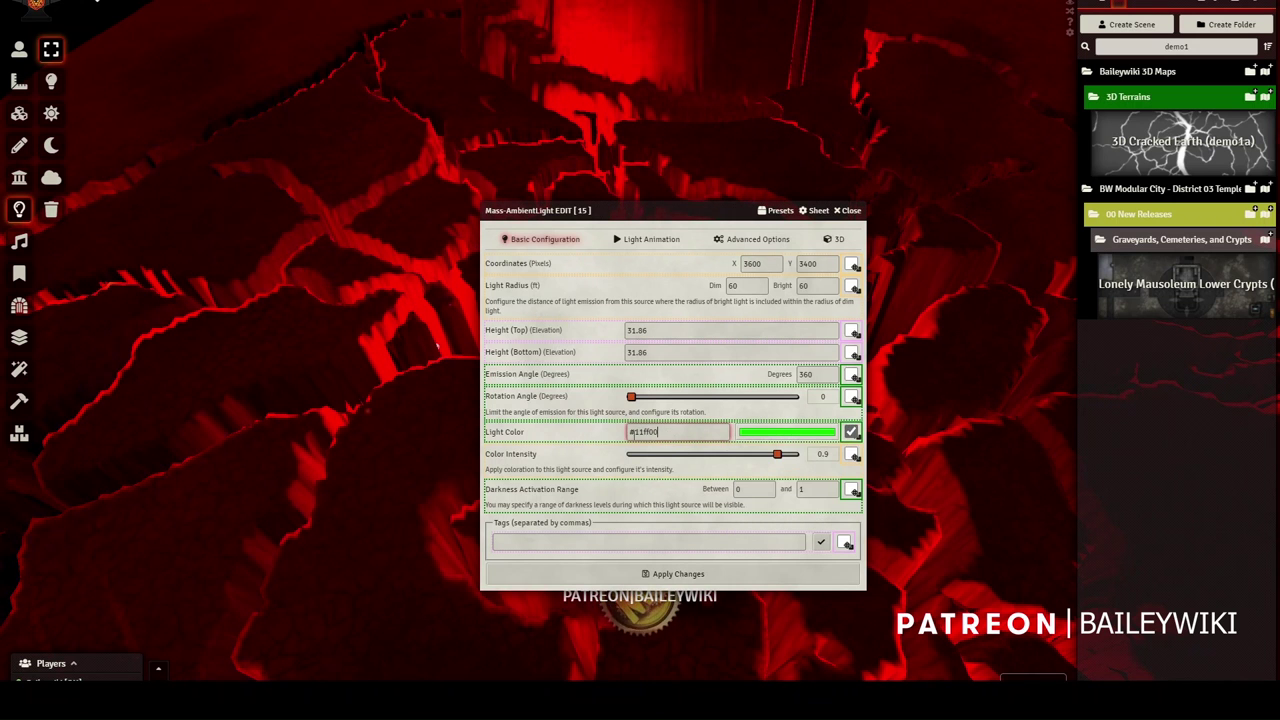
key(ctrl+c)
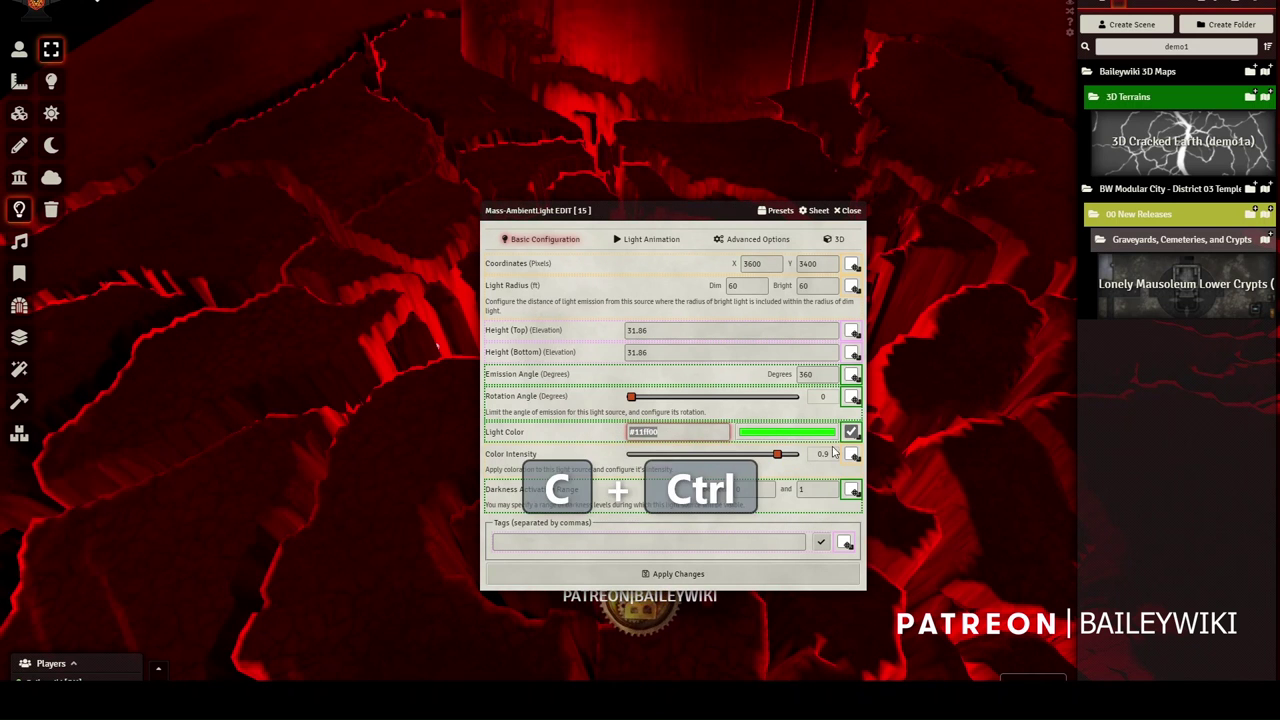
click(698, 574)
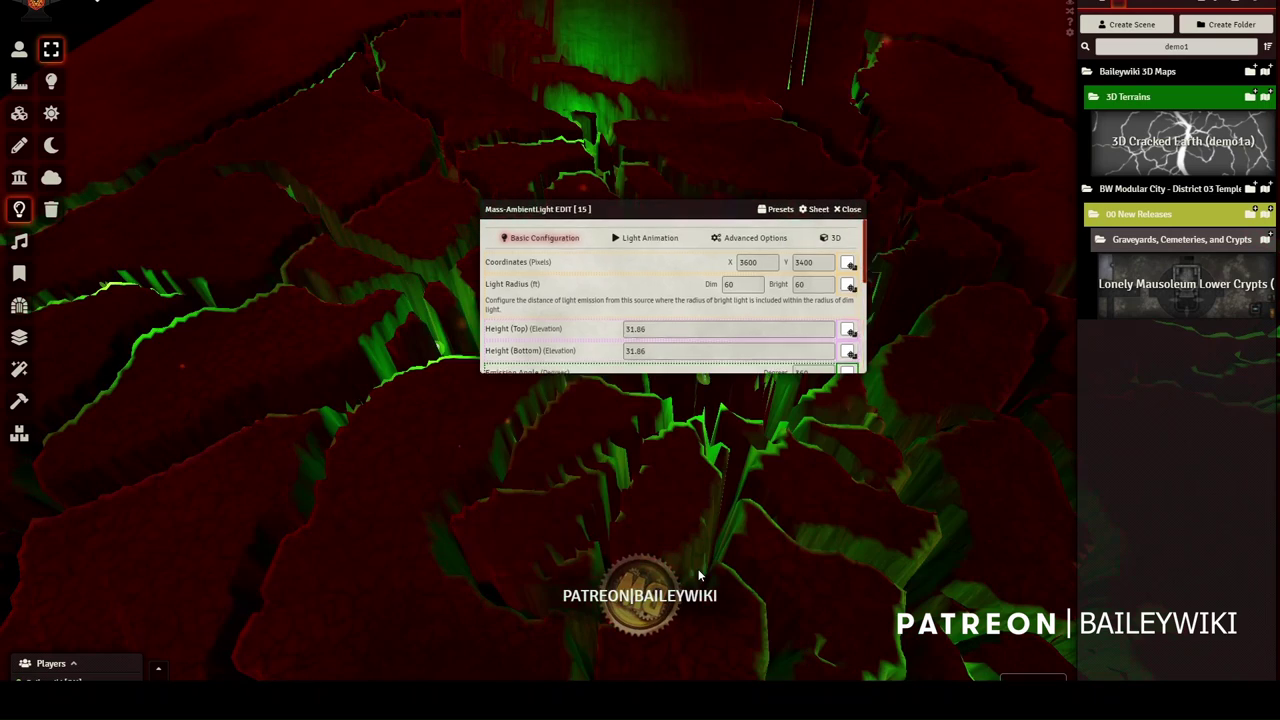
scroll(563, 518, down, 4)
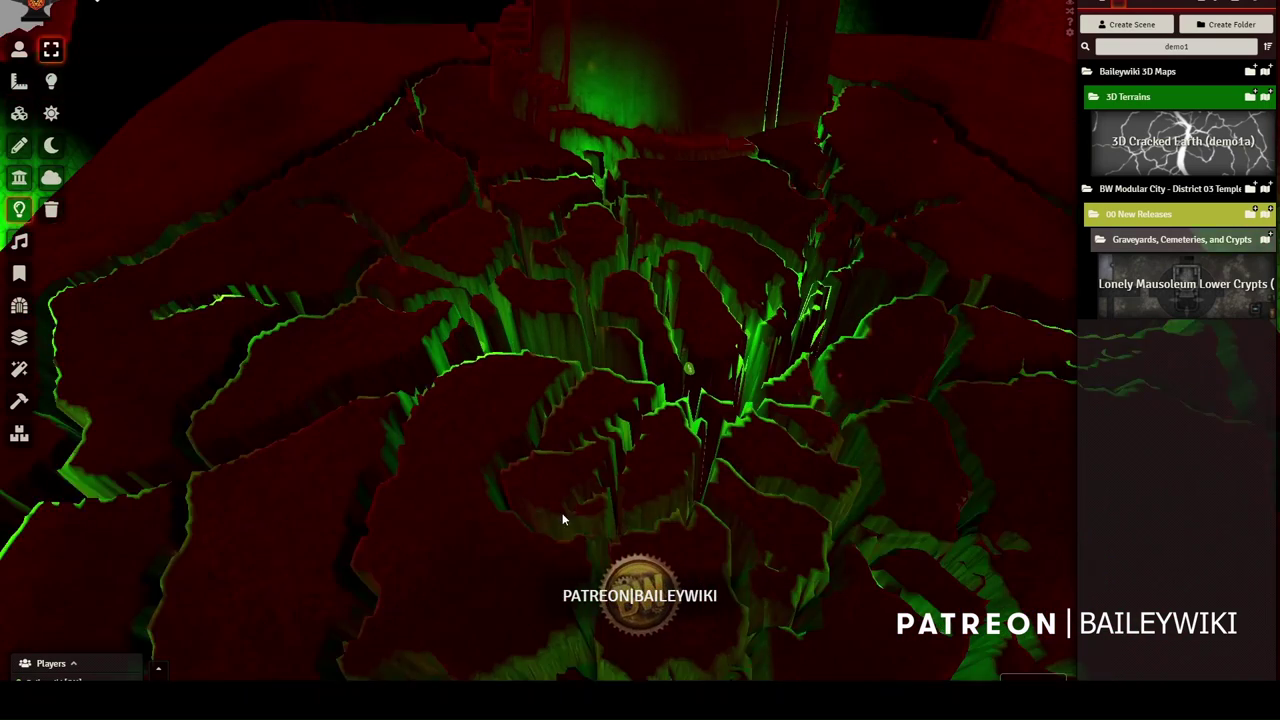
- Mass edit all tiles in the cracked earth scene to Tint Color #11ff00, reusing the copied colour code, and apply the change
scroll(538, 499, up, 5)
scroll(538, 494, down, 5)
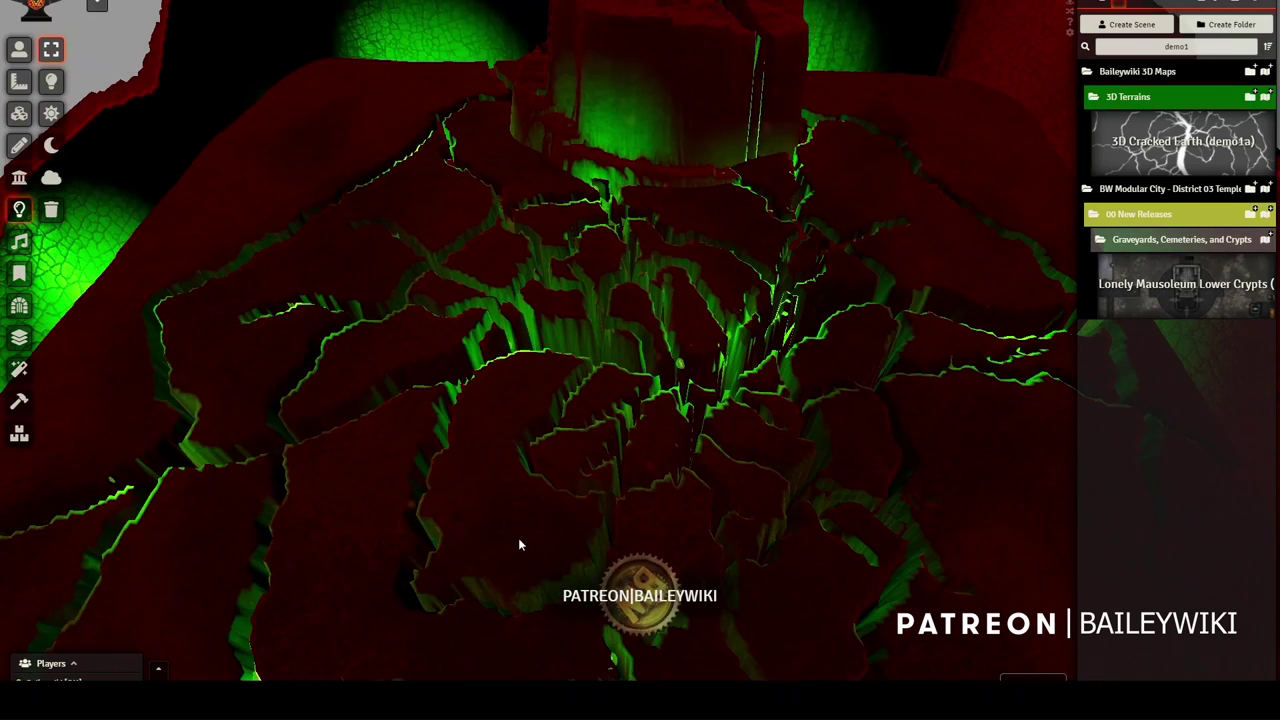
click(19, 112)
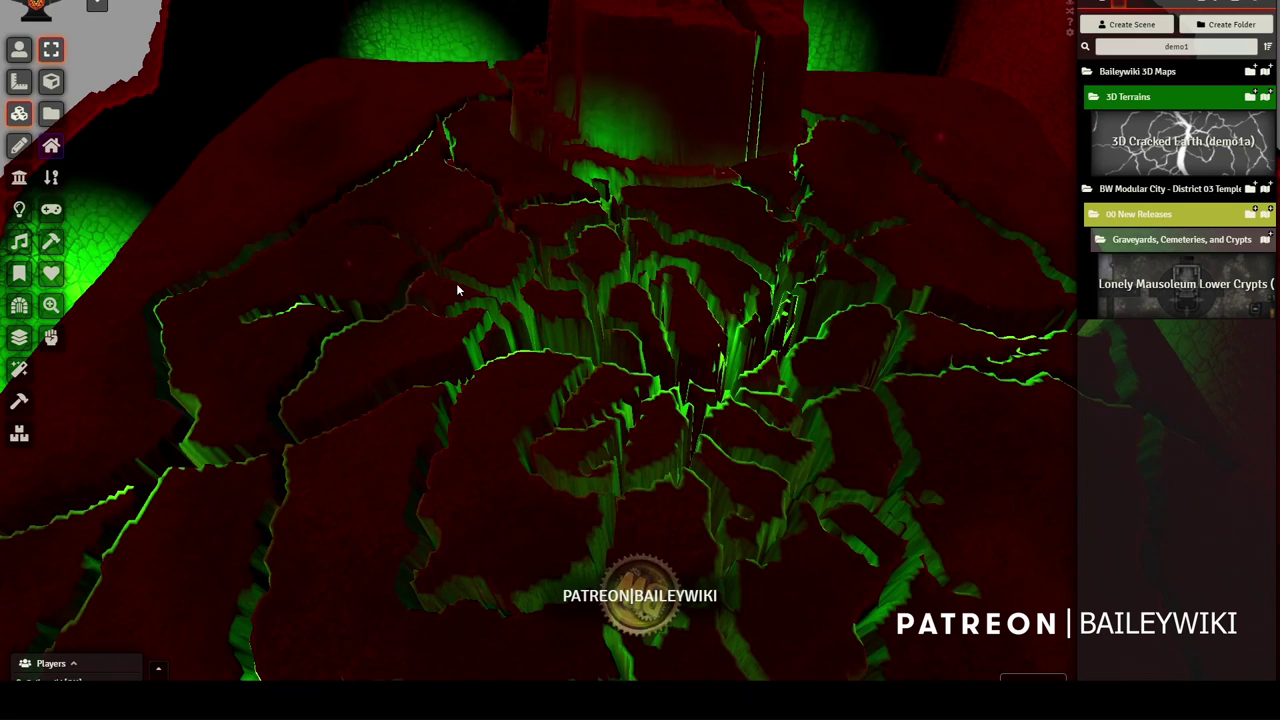
key(ctrl+a)
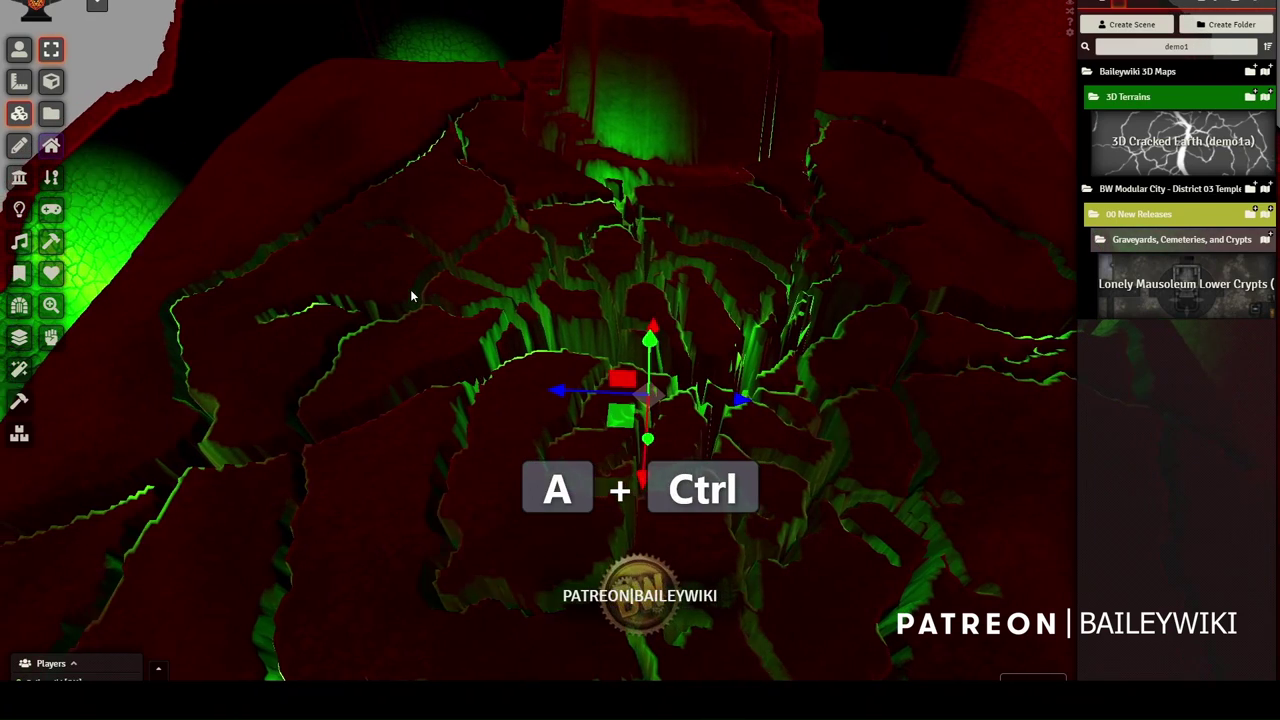
key(shift)
key(shift+e)
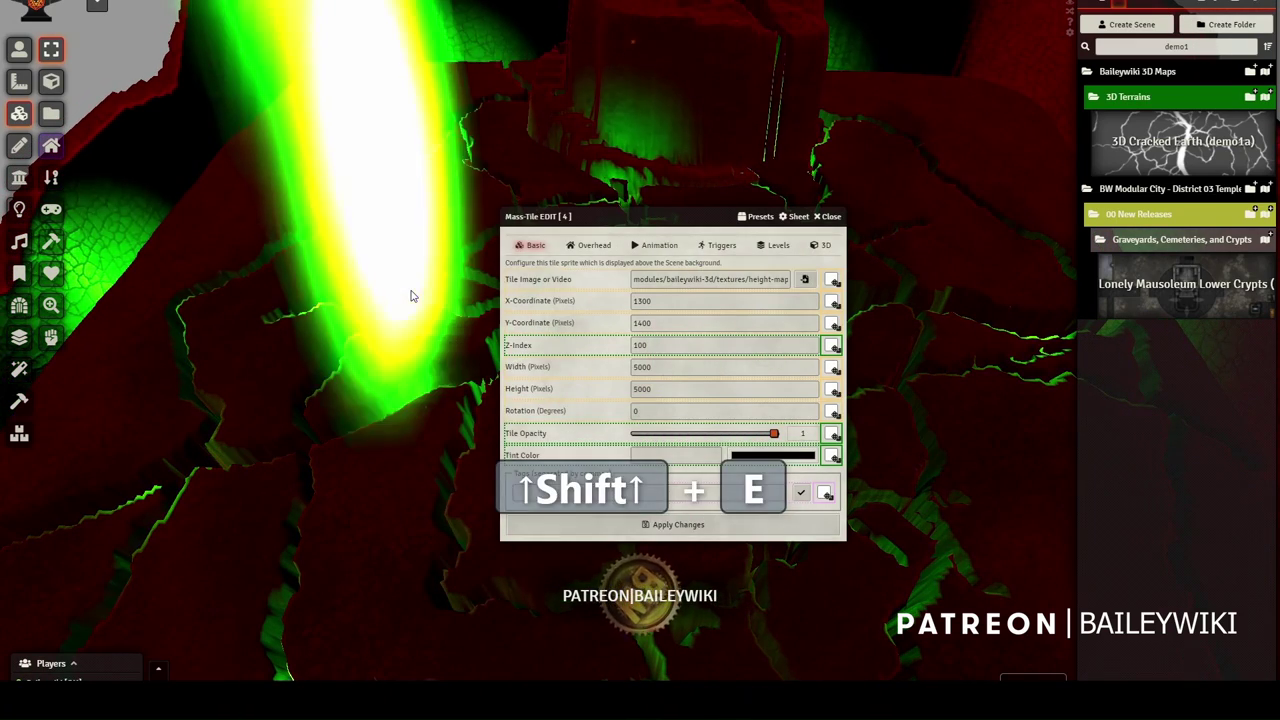
click(704, 455)
key(ctrl+v)
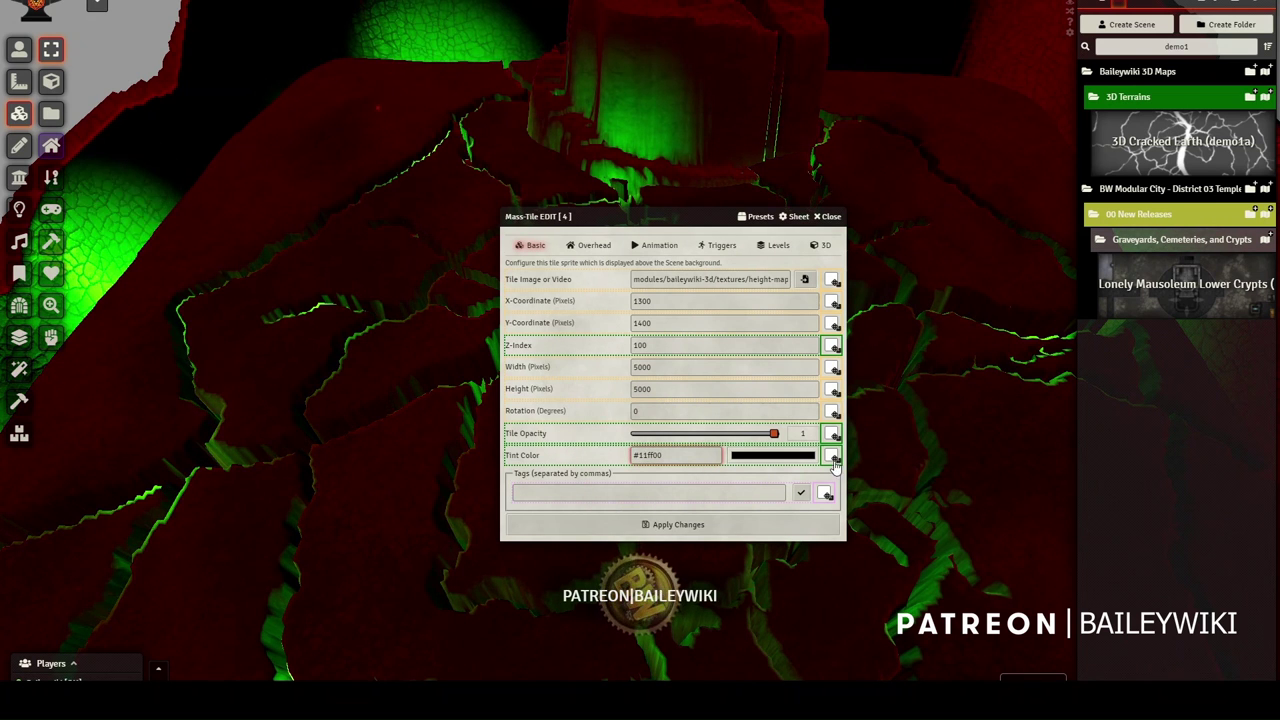
click(830, 455)
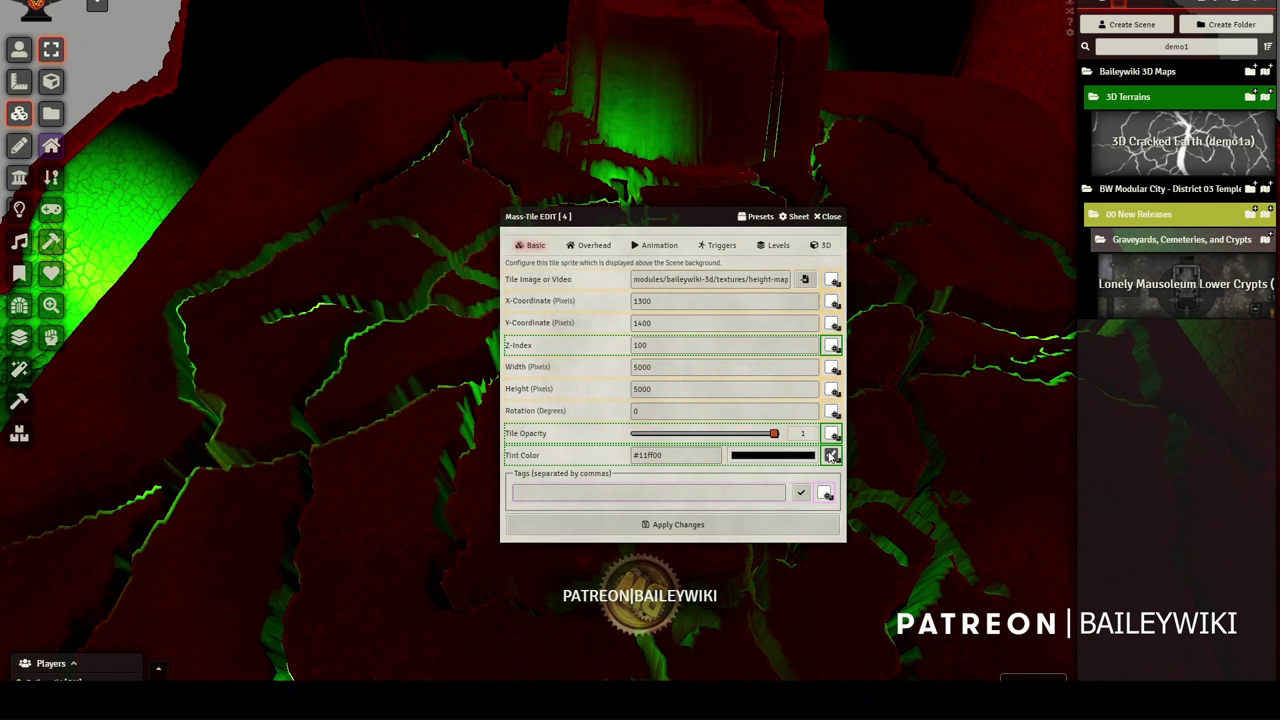
click(692, 526)
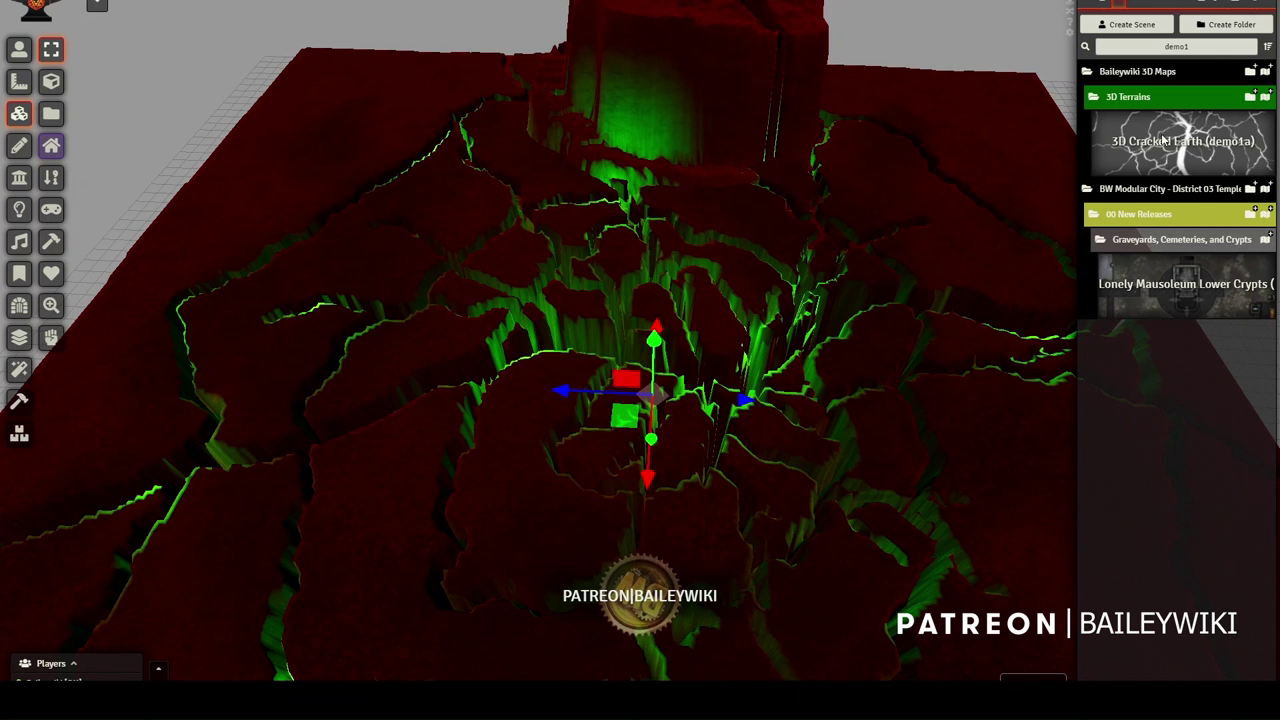
- Set the Scene Tint in the 3D Cracked Earth (demo1a) scene's advanced 3D canvas configuration to #11ff00, save it and view the terrain
right_click(1172, 150)
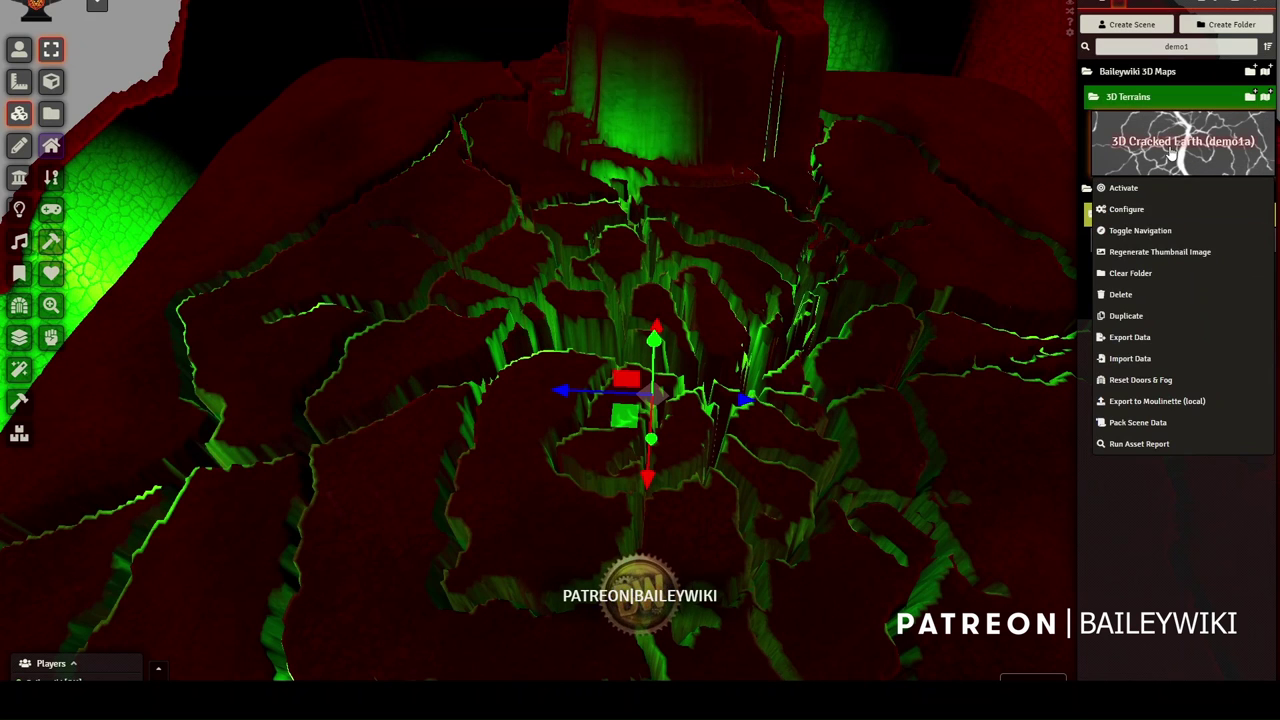
click(1126, 209)
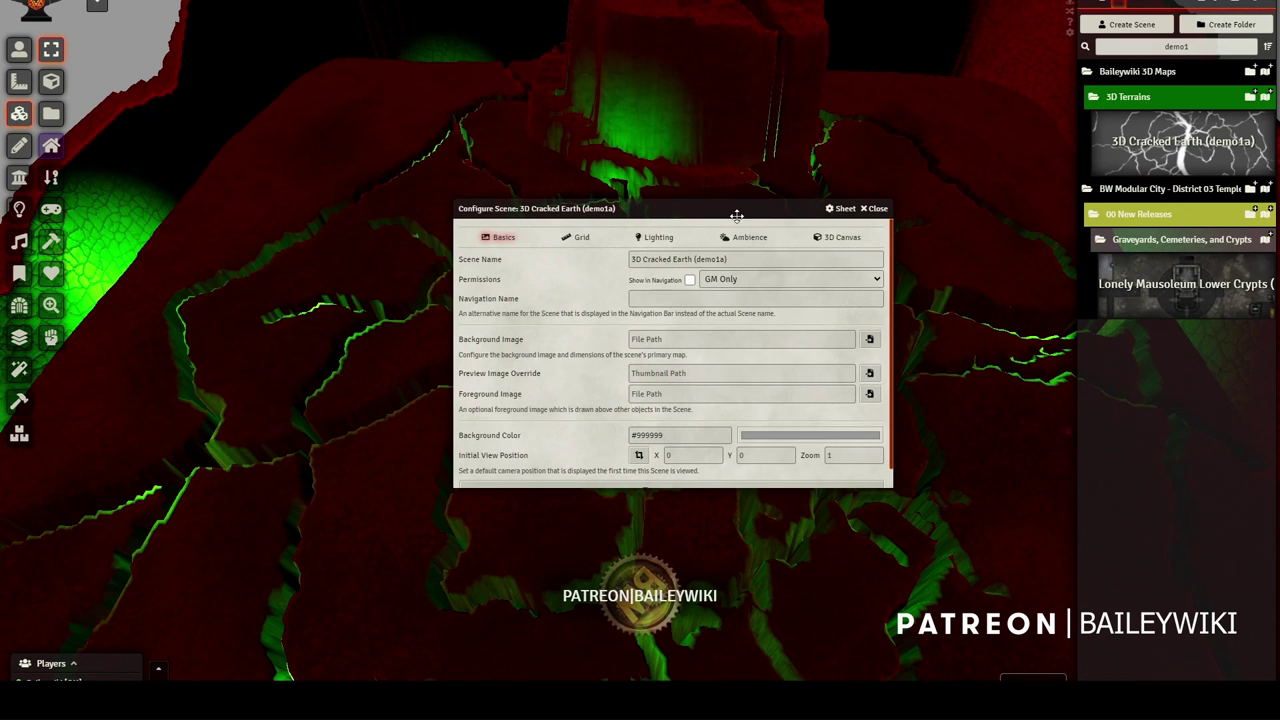
click(842, 238)
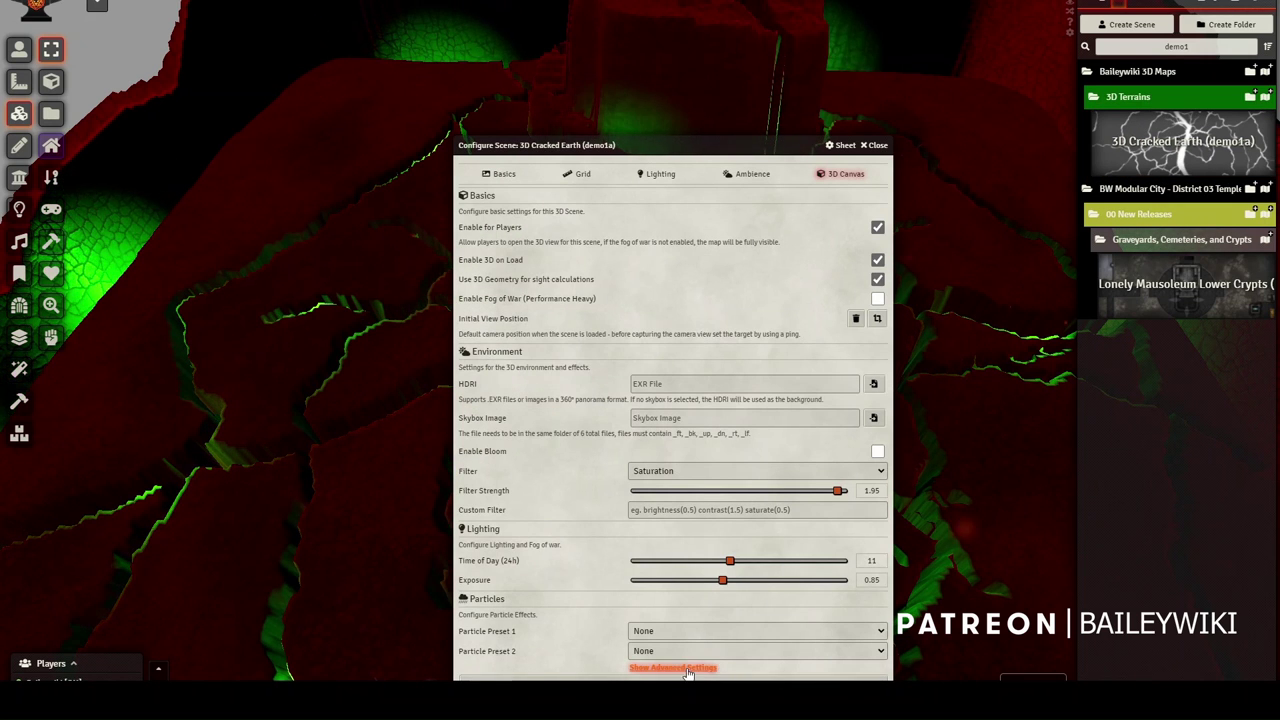
click(688, 668)
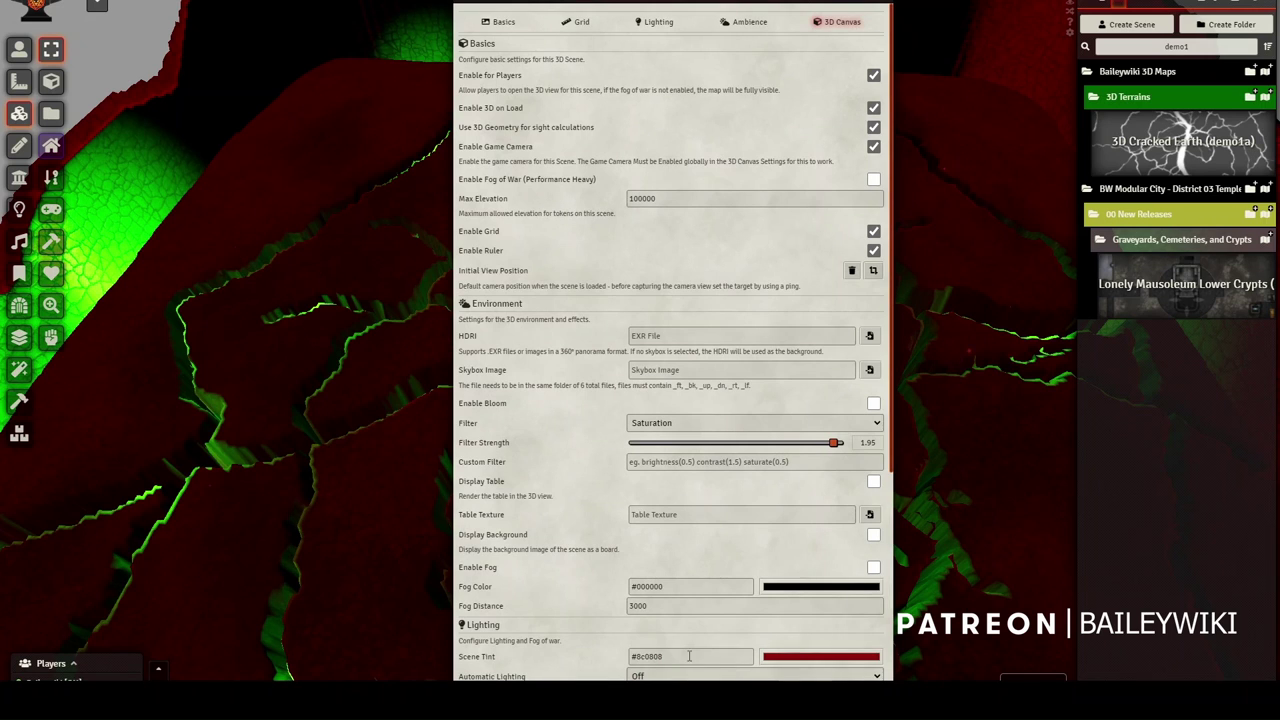
drag(689, 656, 606, 654)
text(#11ff00)
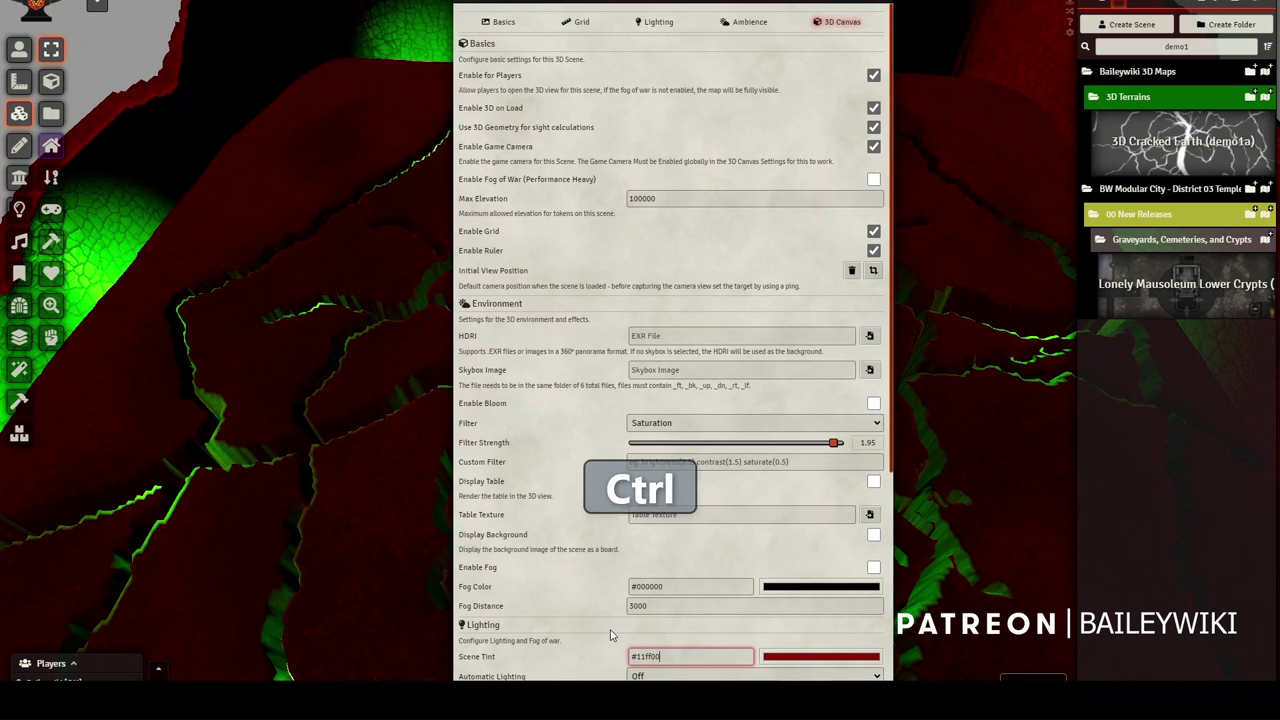
scroll(611, 635, down, 4)
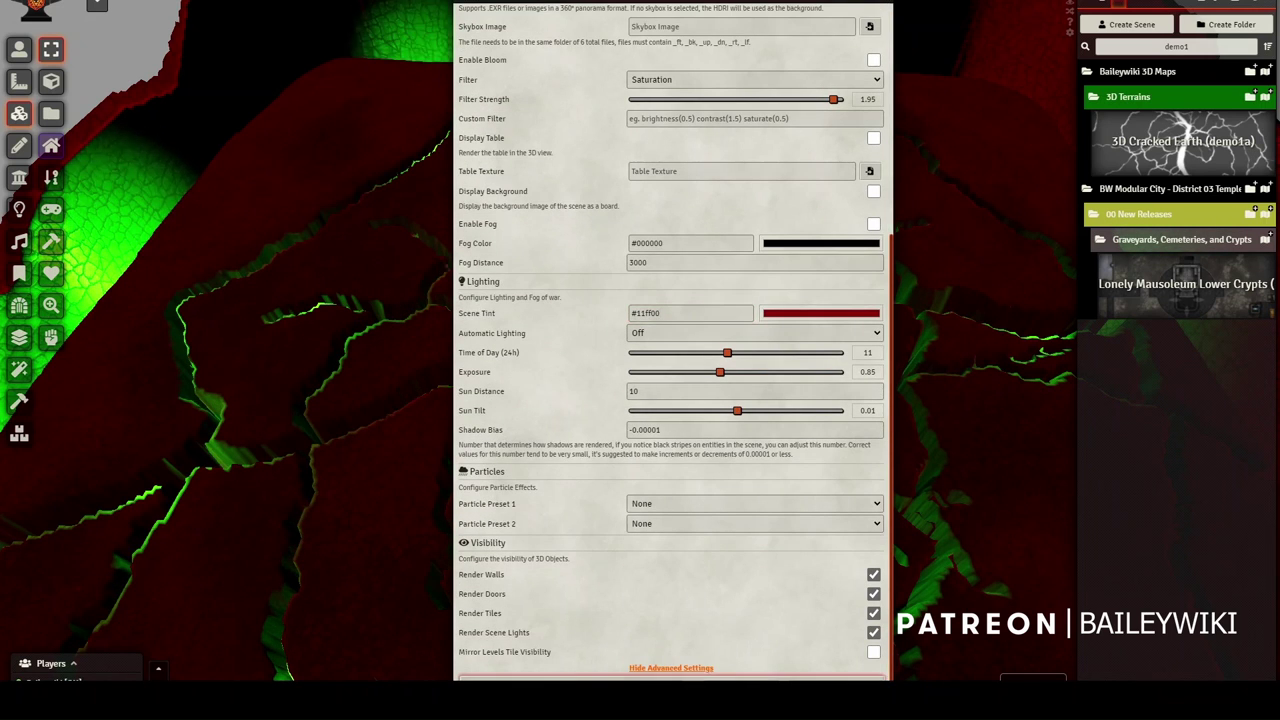
click(670, 678)
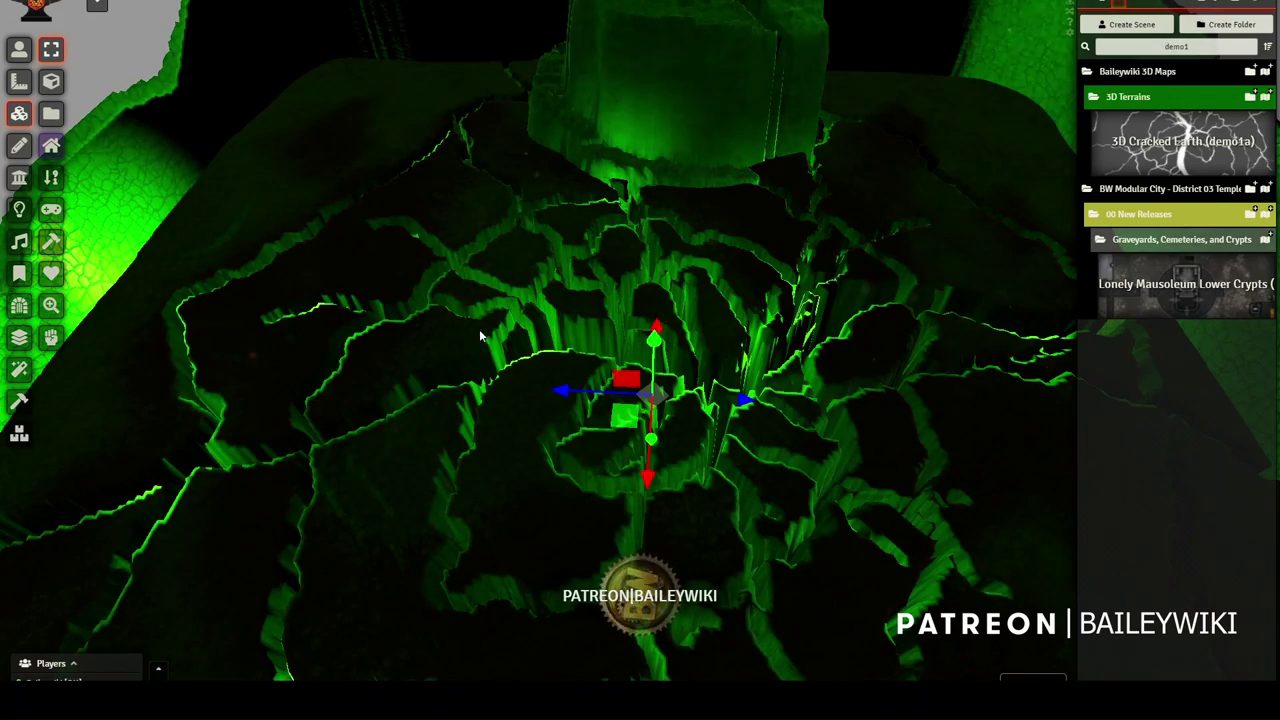
mouse_move(508, 428)
mouse_down()
mouse_move(532, 372)
mouse_move(775, 365)
mouse_move(572, 378)
mouse_move(527, 412)
mouse_up()
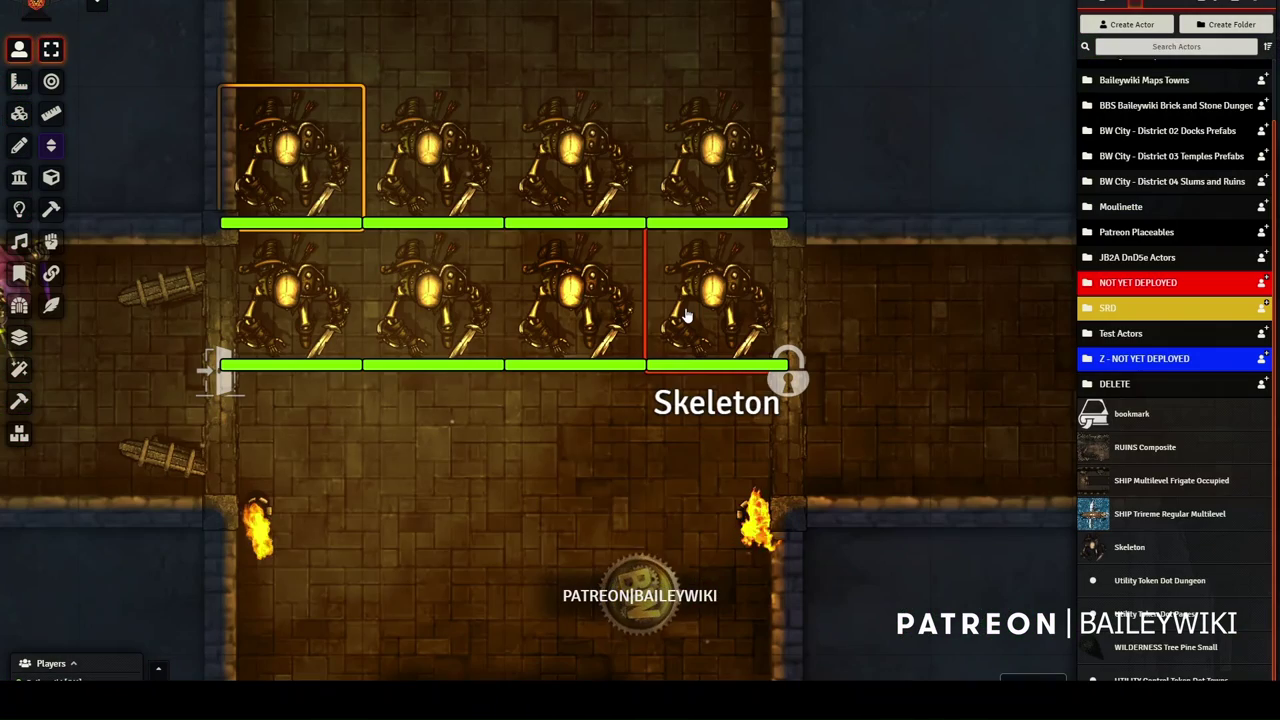
- Select all eight skeleton tokens in the torchlit hall and mass edit their Tint Color to #ee4f4f
key(shift)
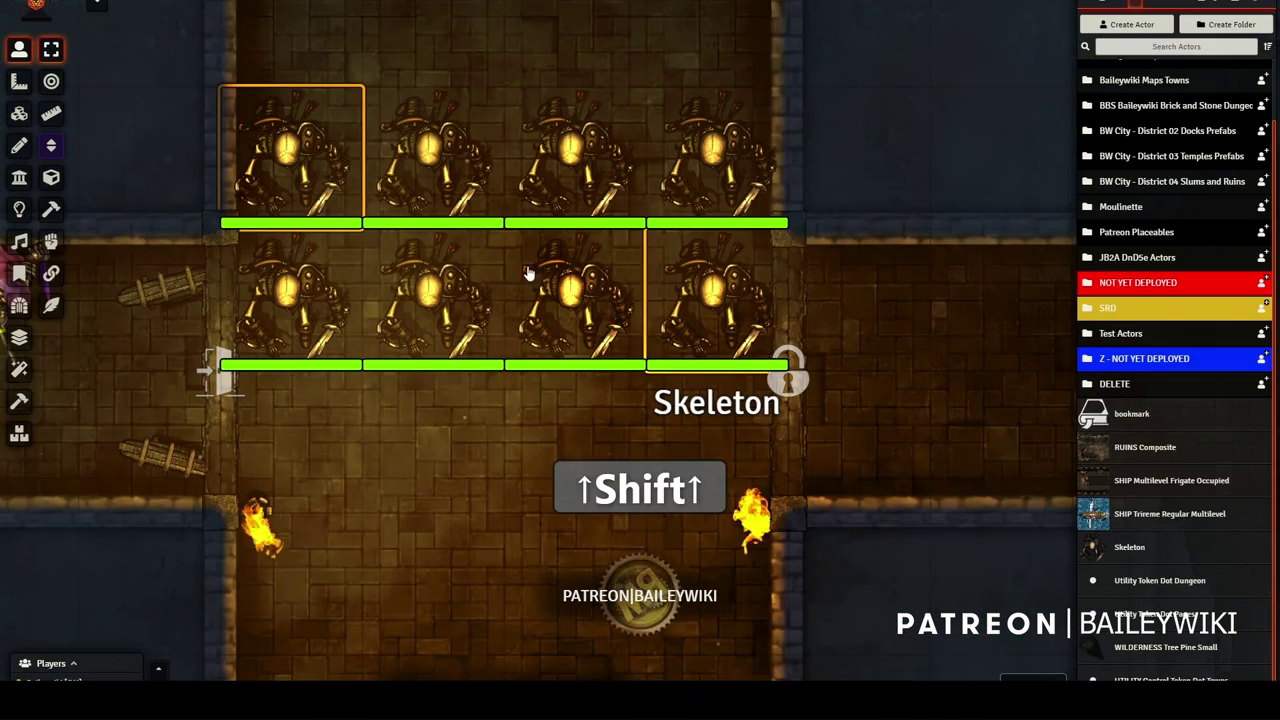
drag(307, 45, 742, 418)
drag(191, 29, 820, 514)
key(shift)
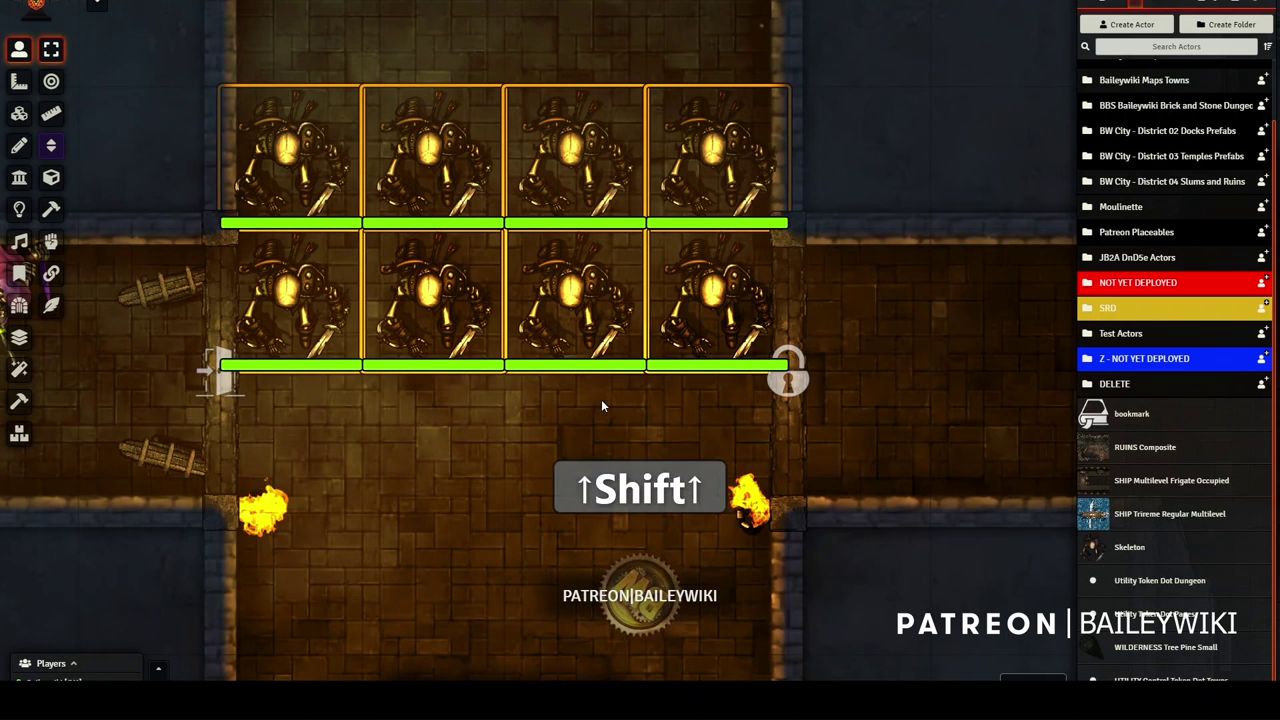
key(shift+e)
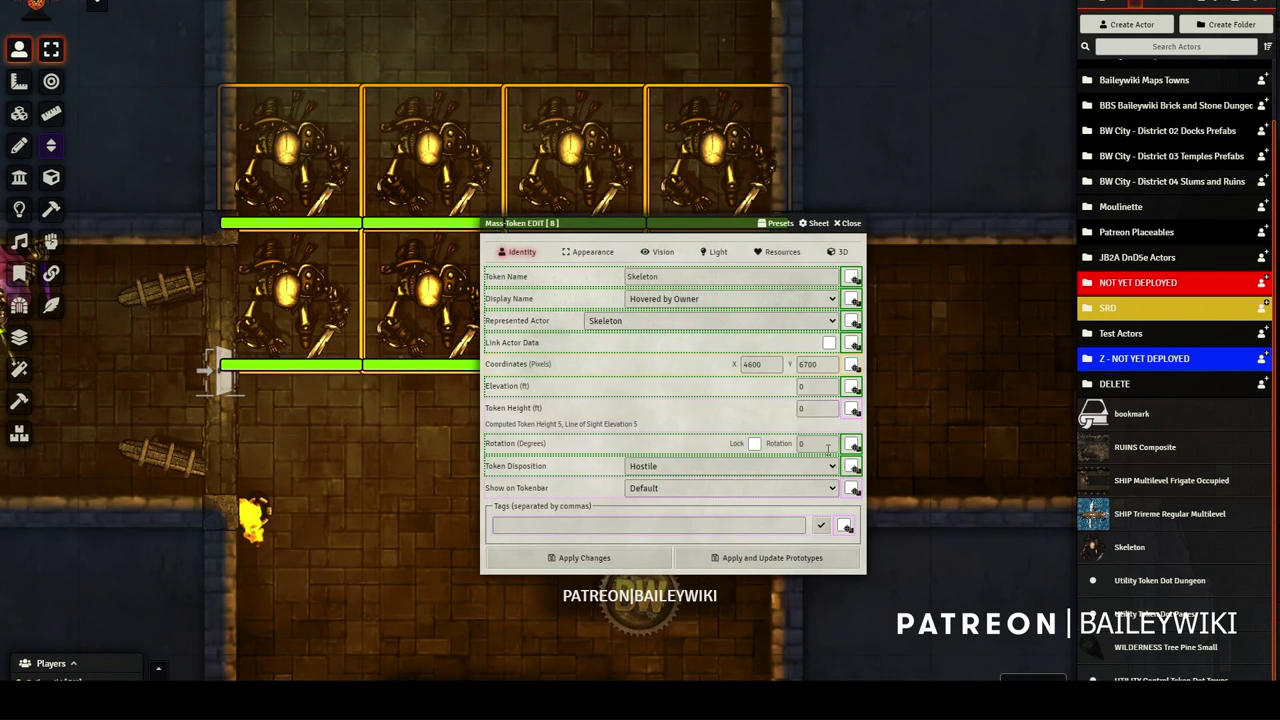
click(590, 254)
click(769, 367)
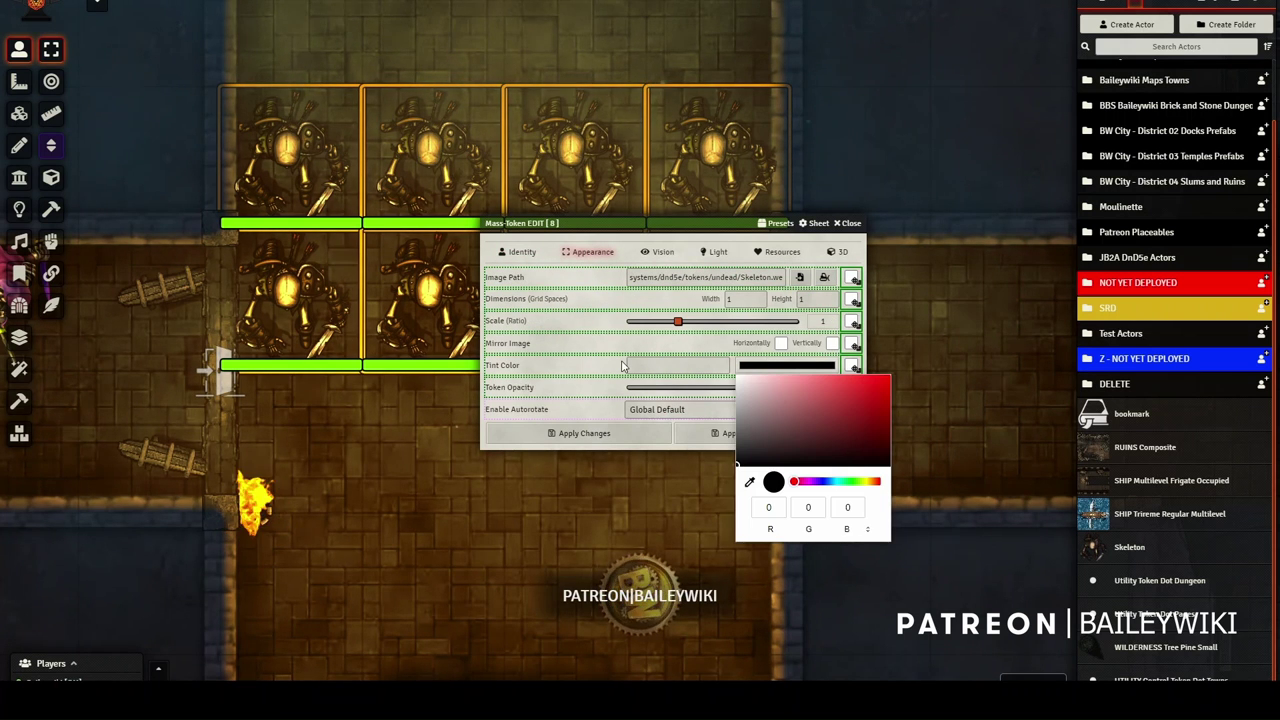
click(843, 382)
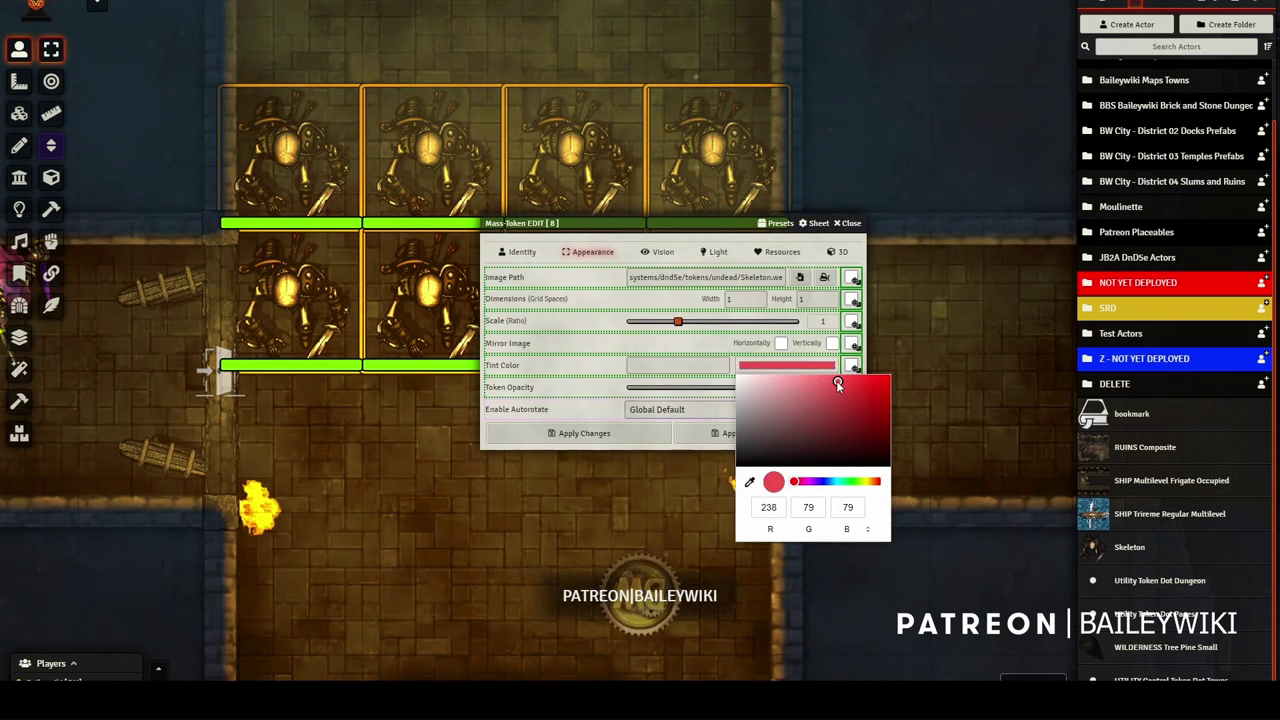
click(607, 349)
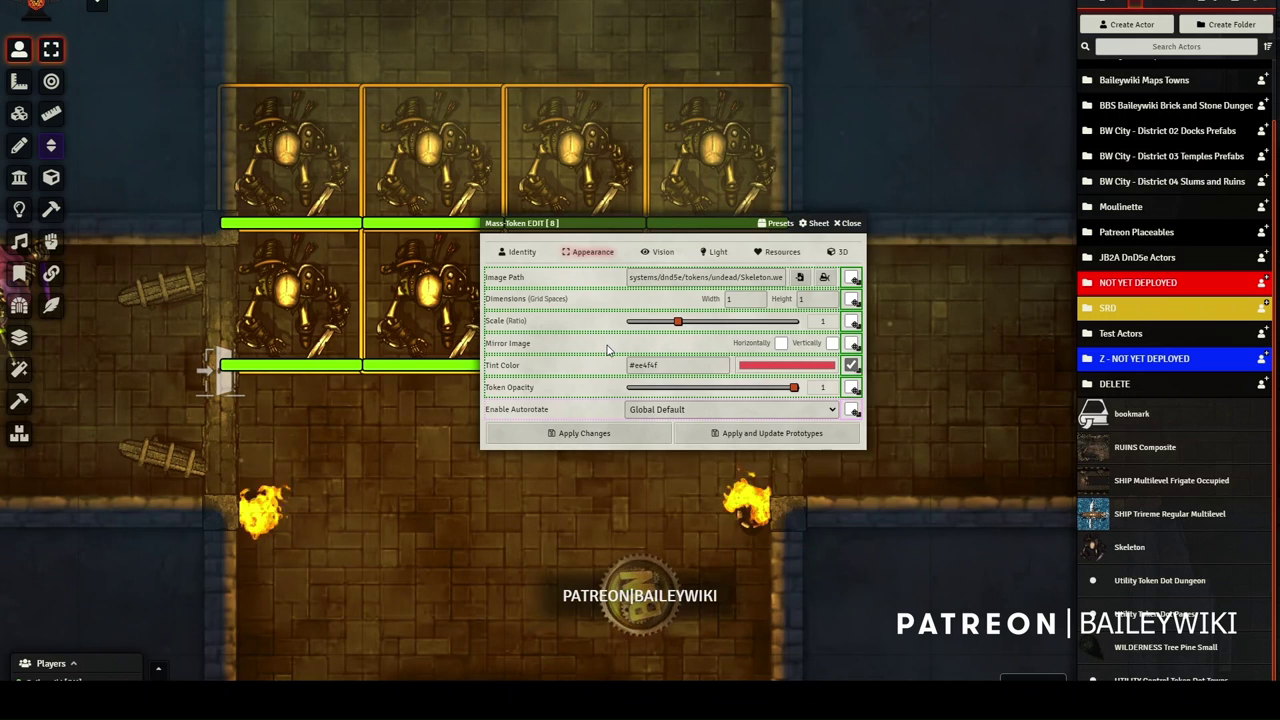
click(598, 428)
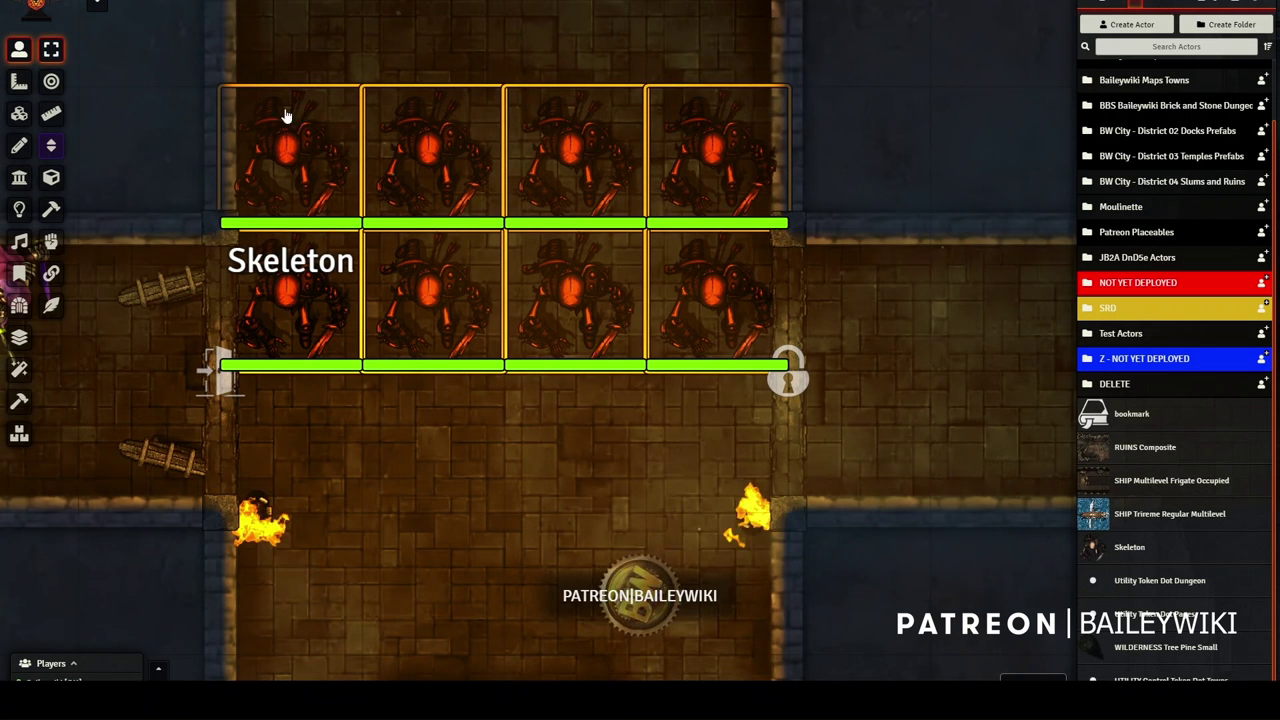
- Randomize the Token Name of the eight skeletons in a mass edit, using a list from the Orc Name generator without duplicates
key(shift+e)
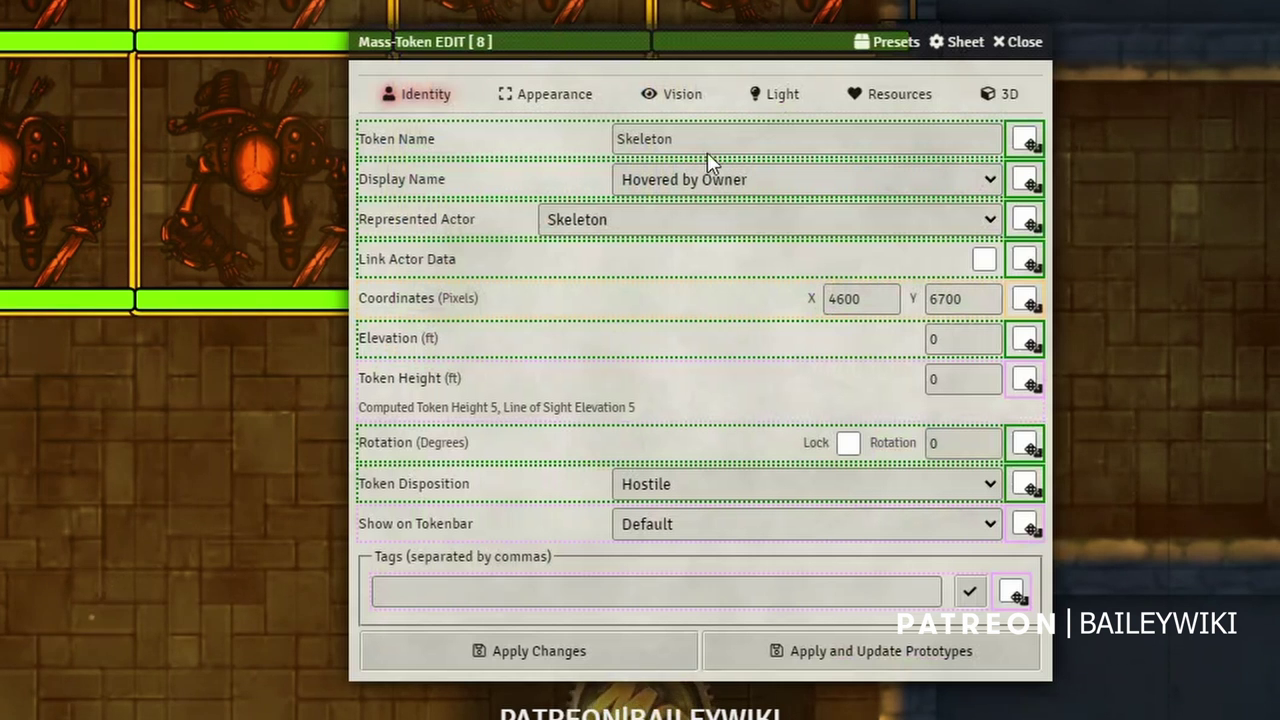
click(1034, 146)
click(666, 104)
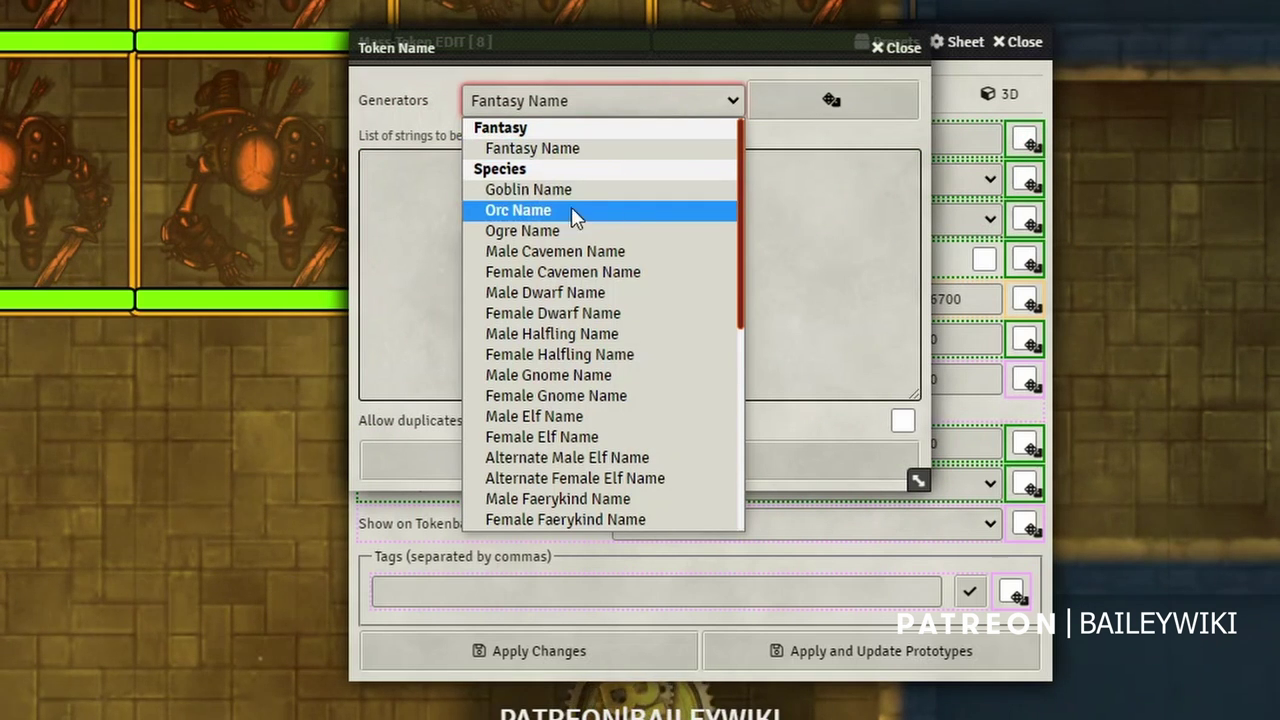
click(528, 210)
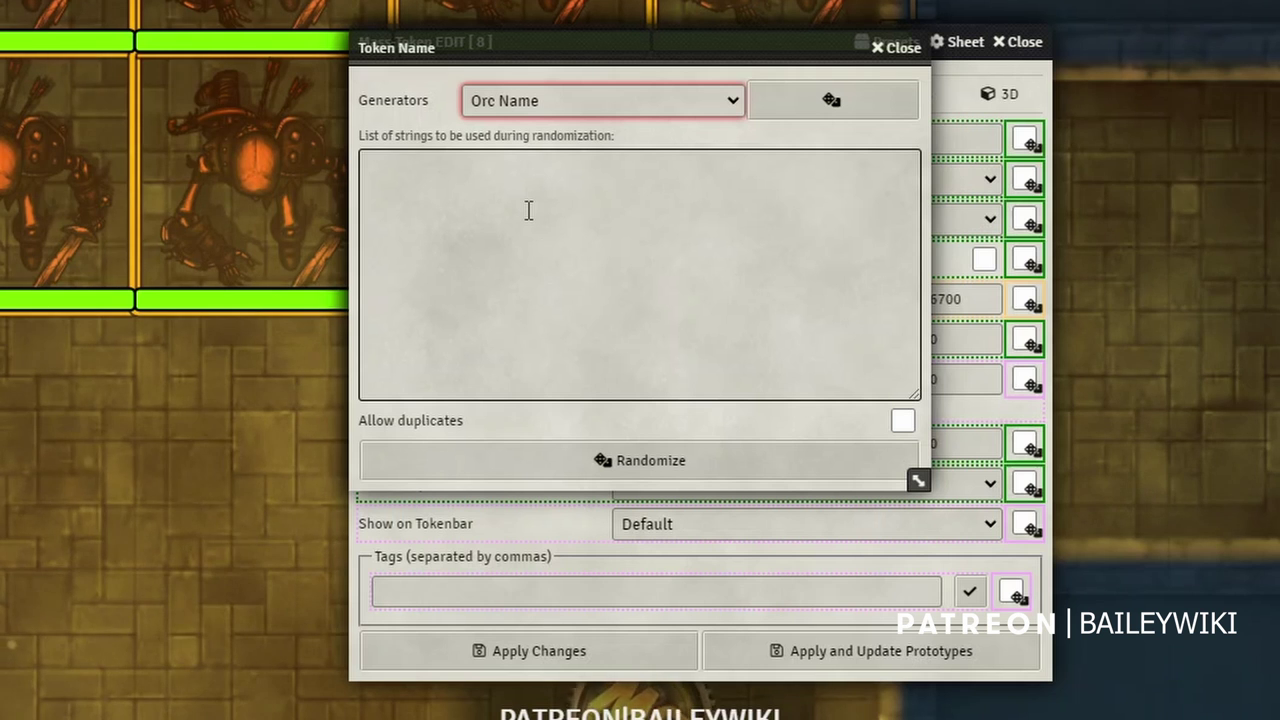
click(812, 112)
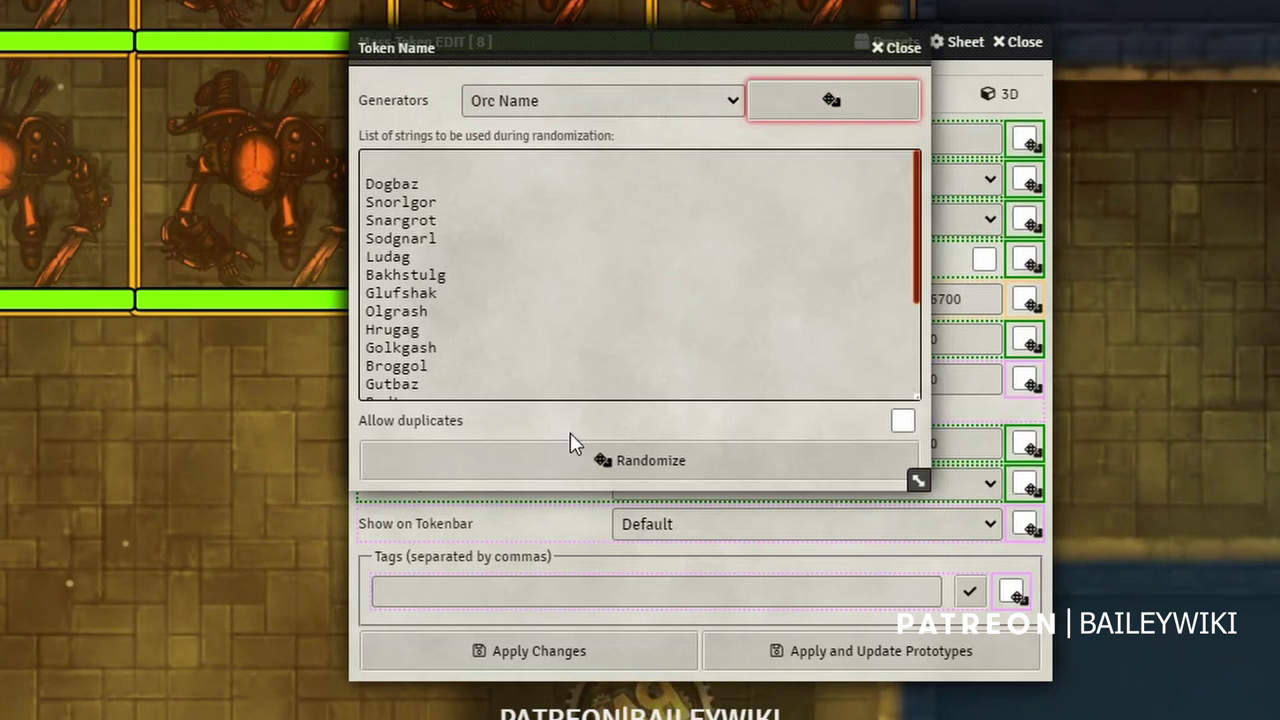
click(664, 464)
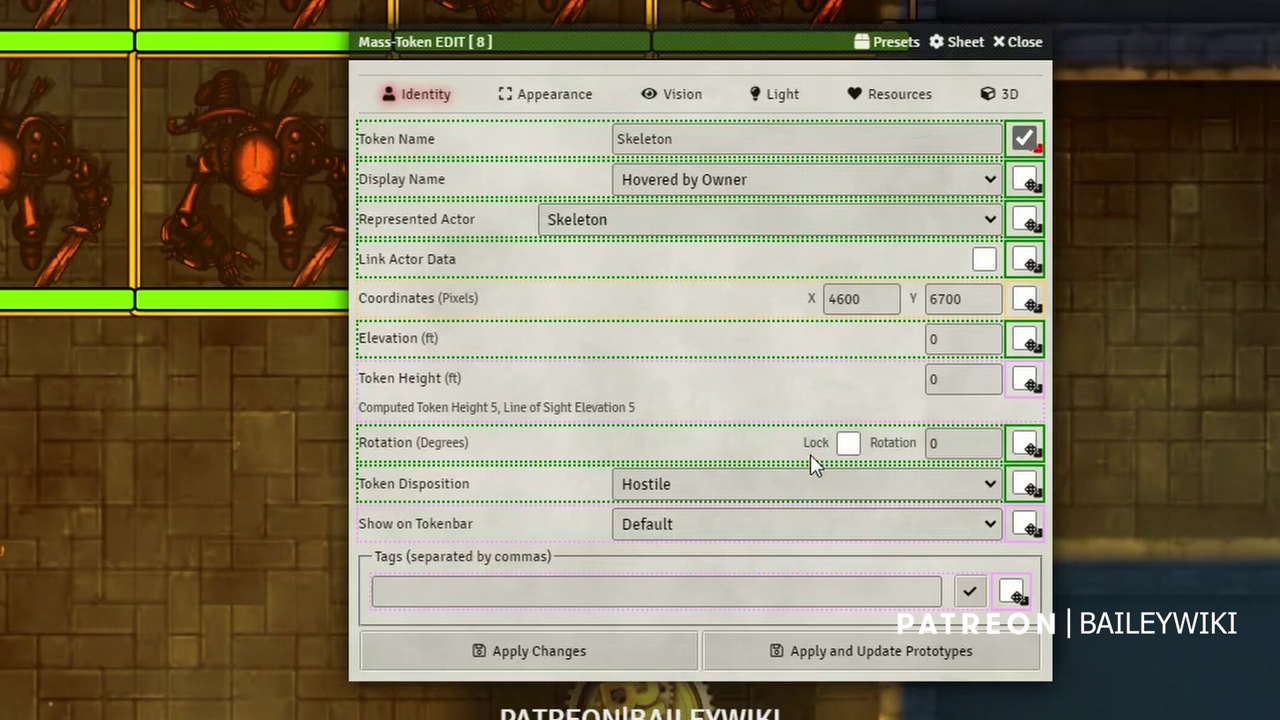
- Include a randomized Rotation in the skeleton tokens' mass edit, dismissing the randomization of the Lock checkbox
click(1028, 447)
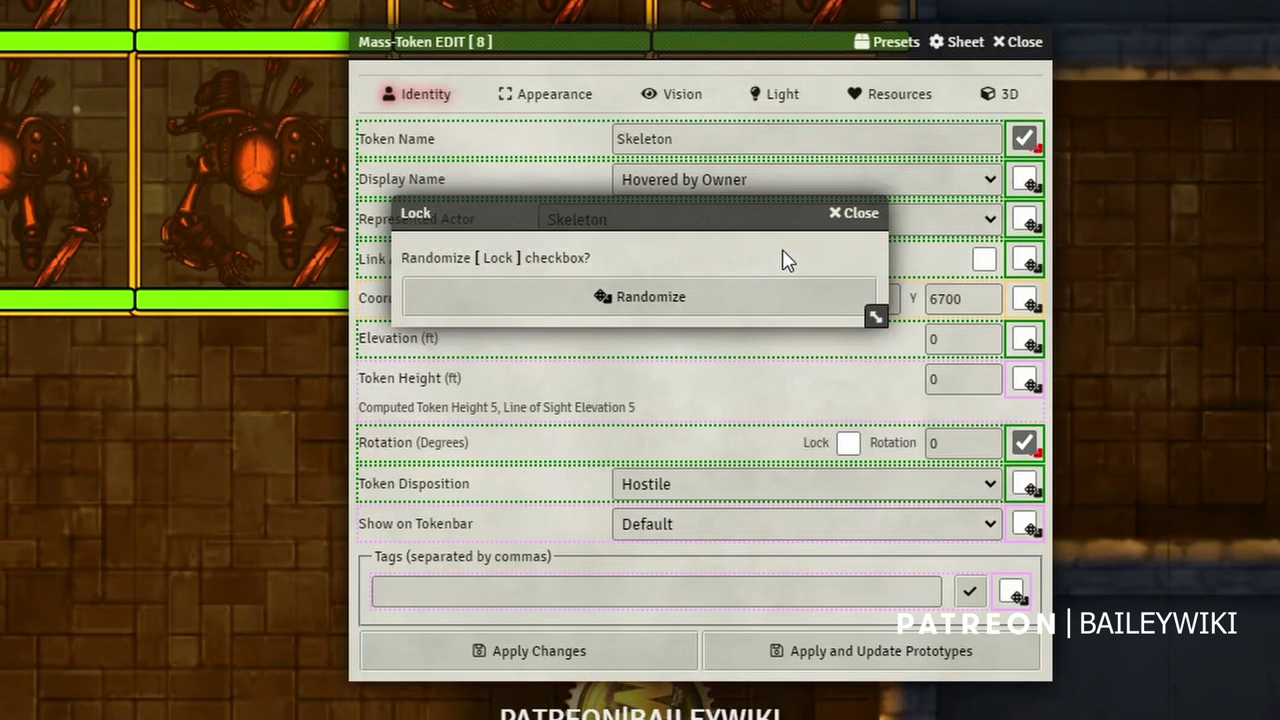
click(860, 216)
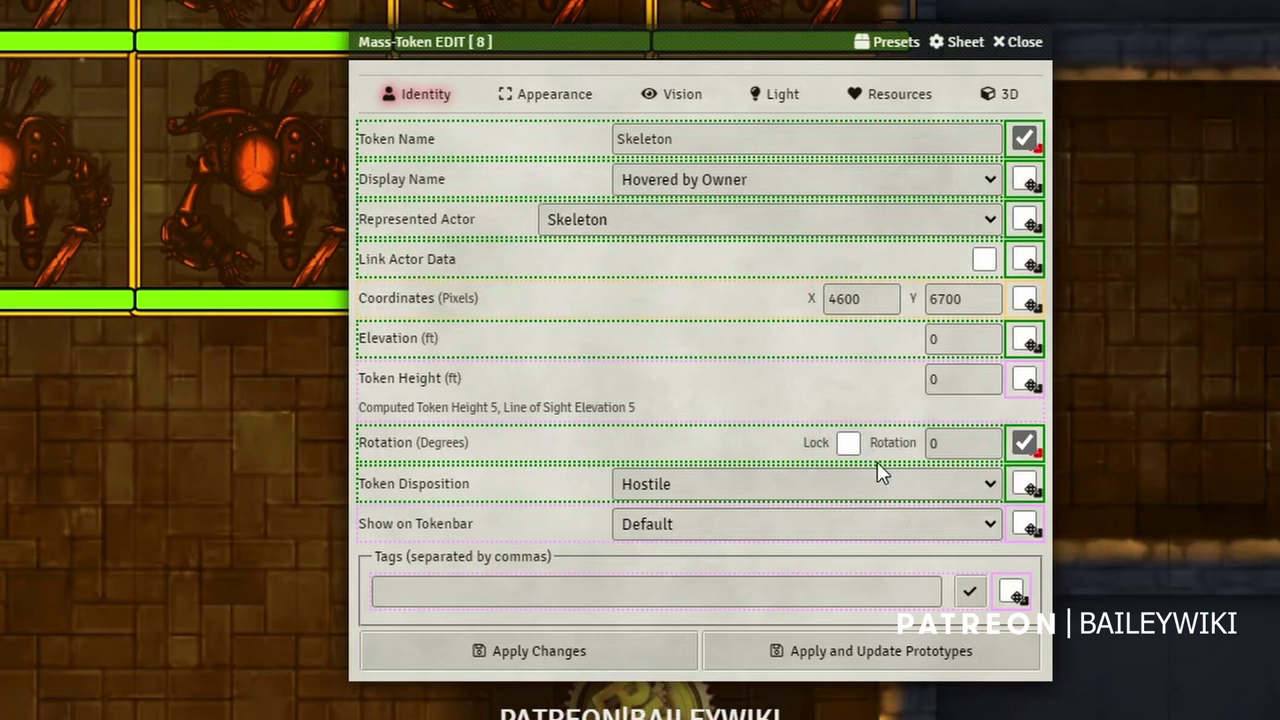
click(555, 96)
click(444, 100)
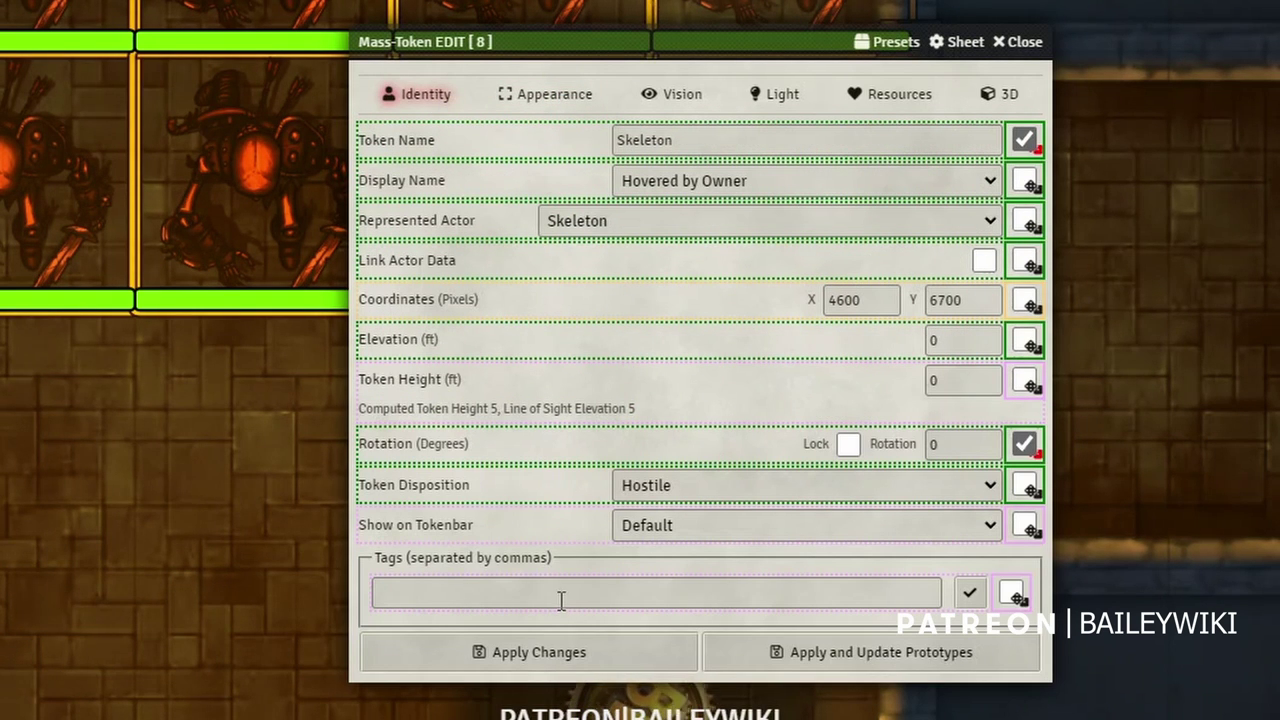
- View the Image Path randomization options in the skeleton tokens' appearance settings and close them without adding images
click(562, 104)
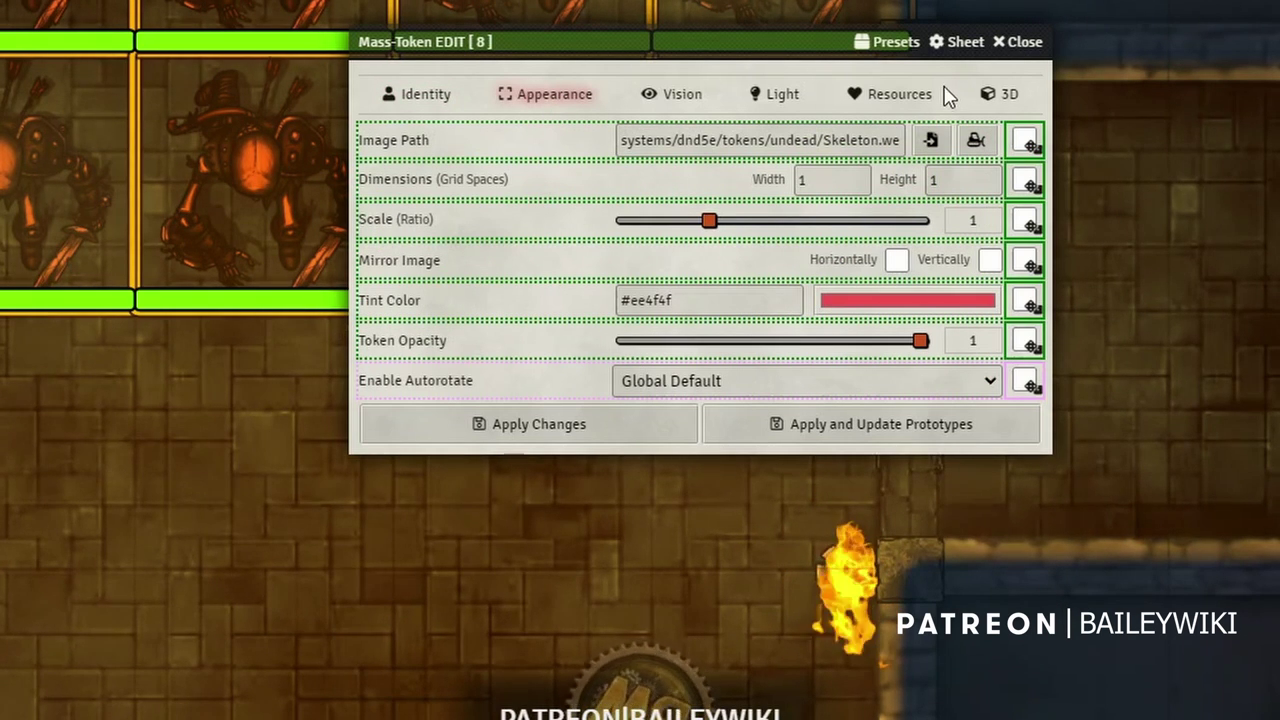
click(1036, 150)
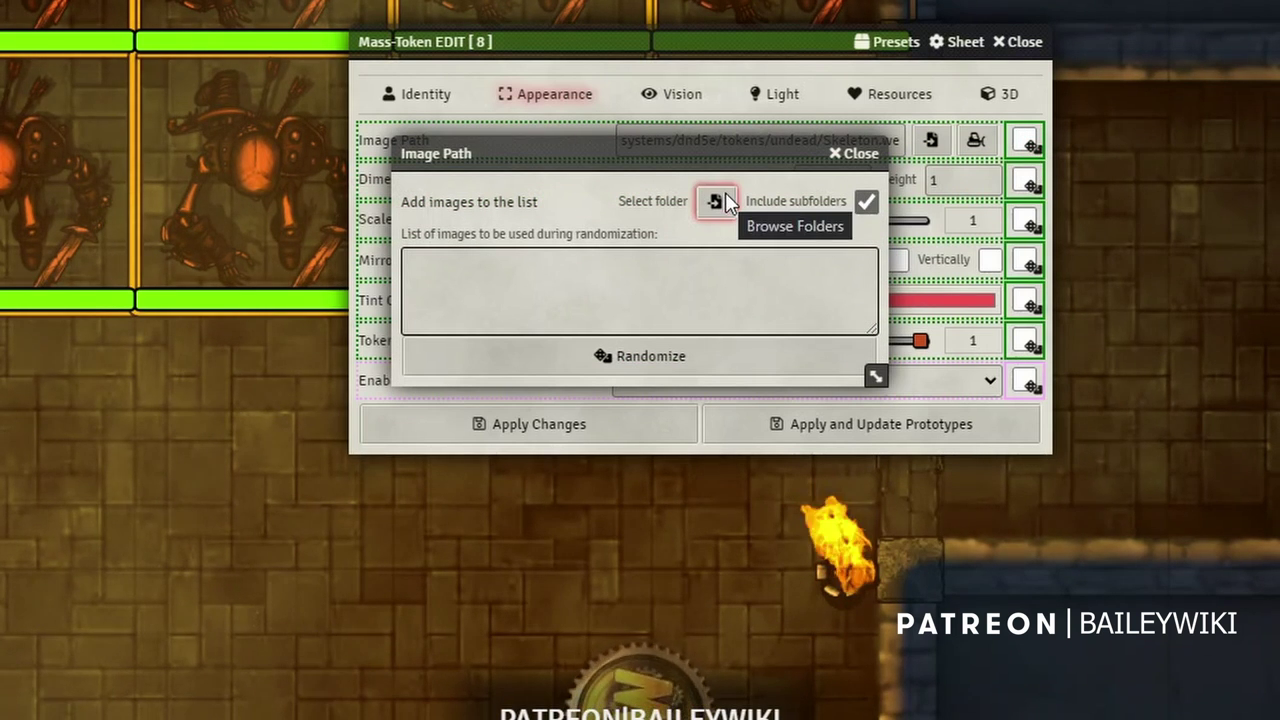
click(860, 155)
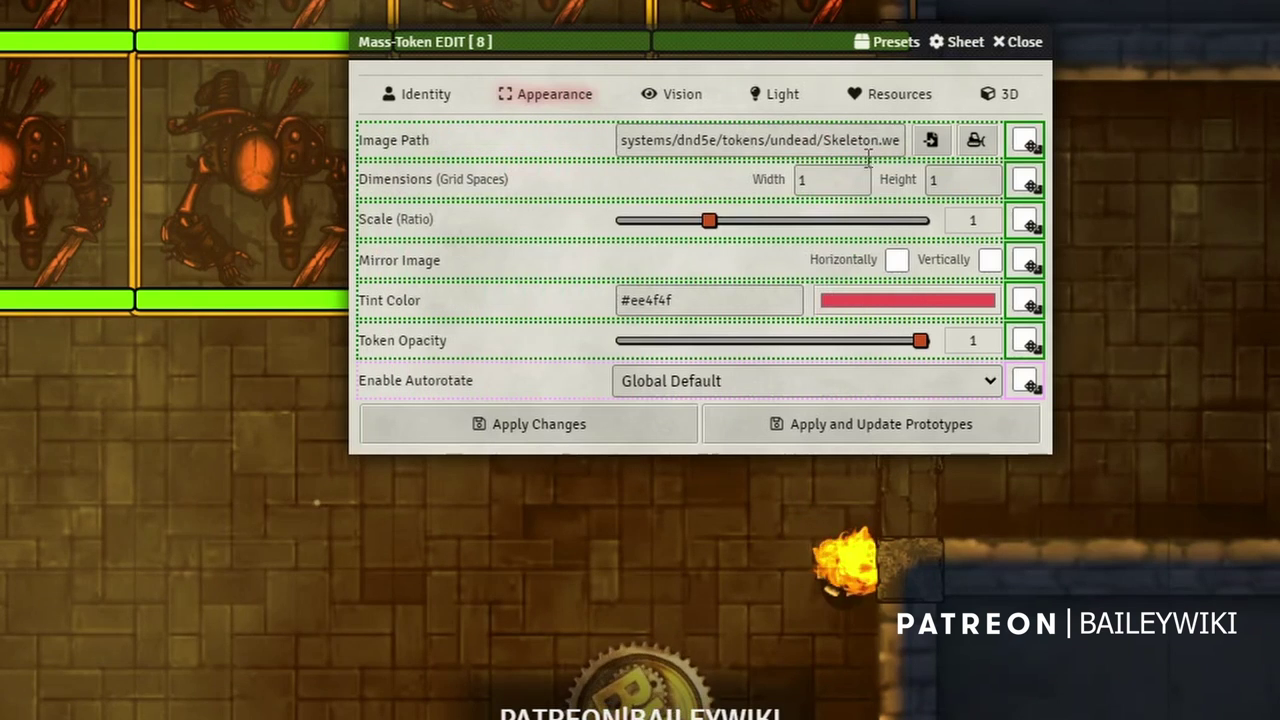
- Randomize the Scale of the eight skeleton tokens between a minimum of 0.7 and a maximum of 1.3
click(1028, 224)
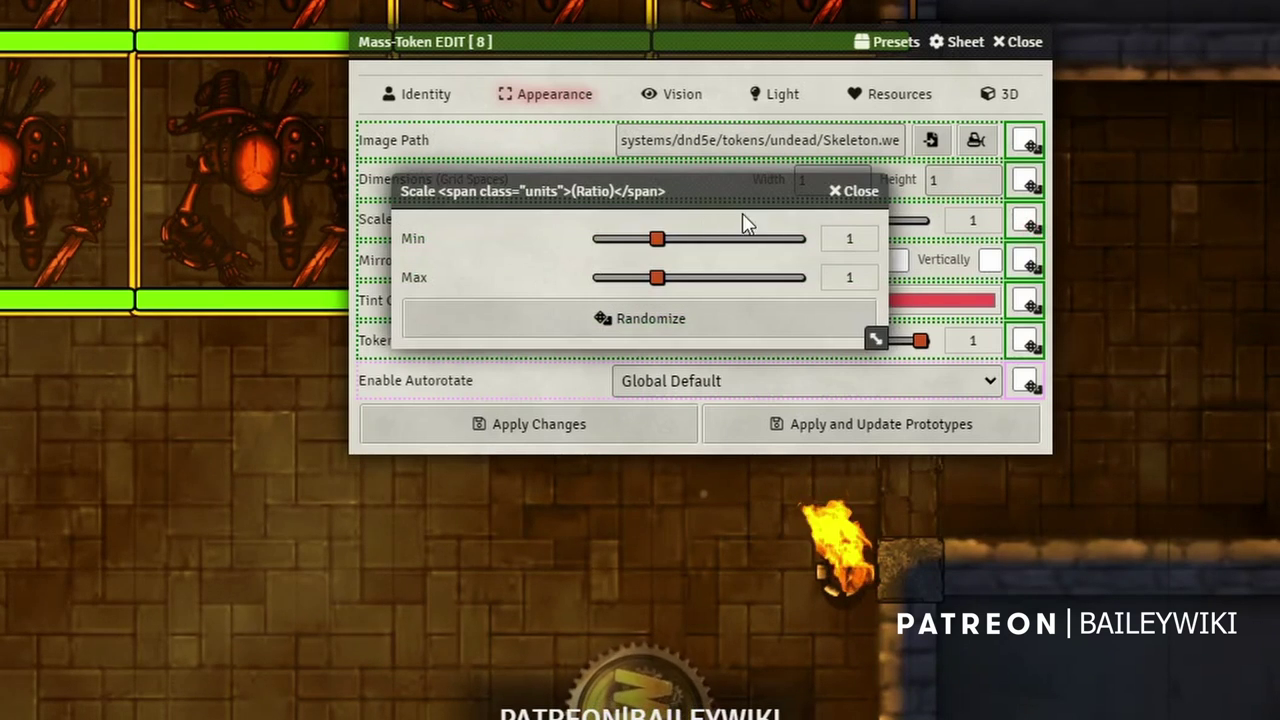
click(636, 240)
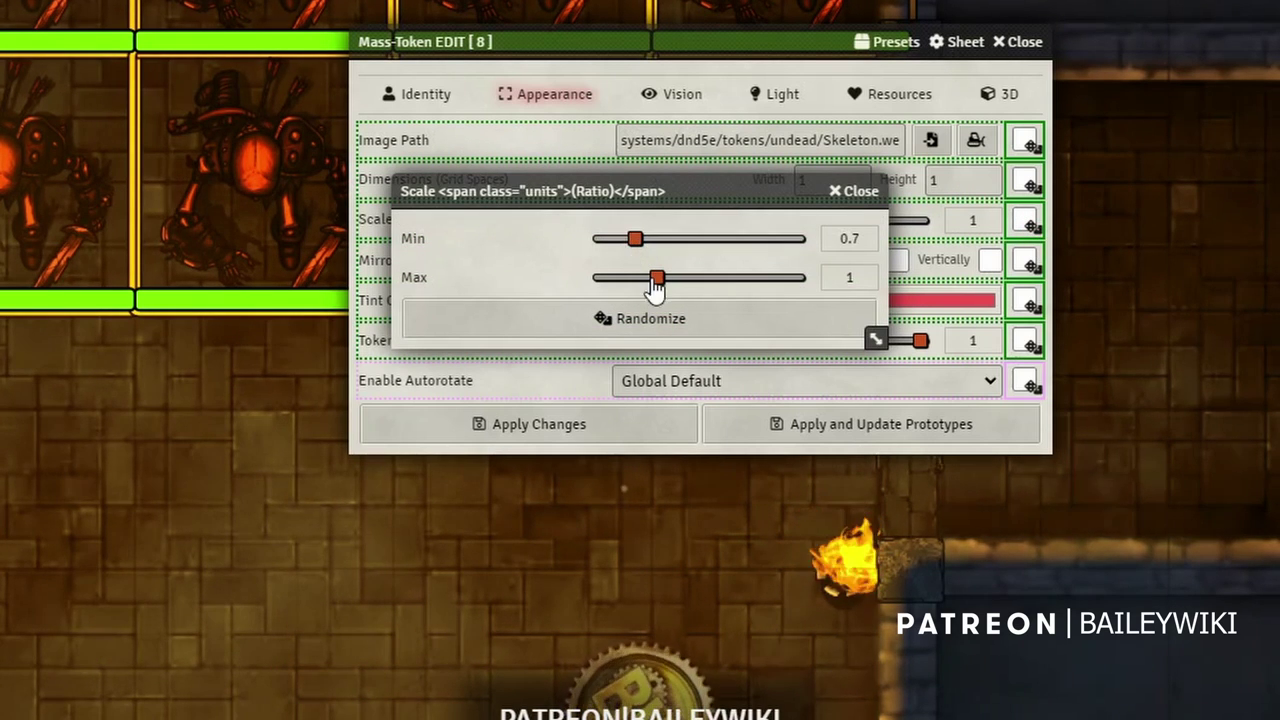
click(676, 279)
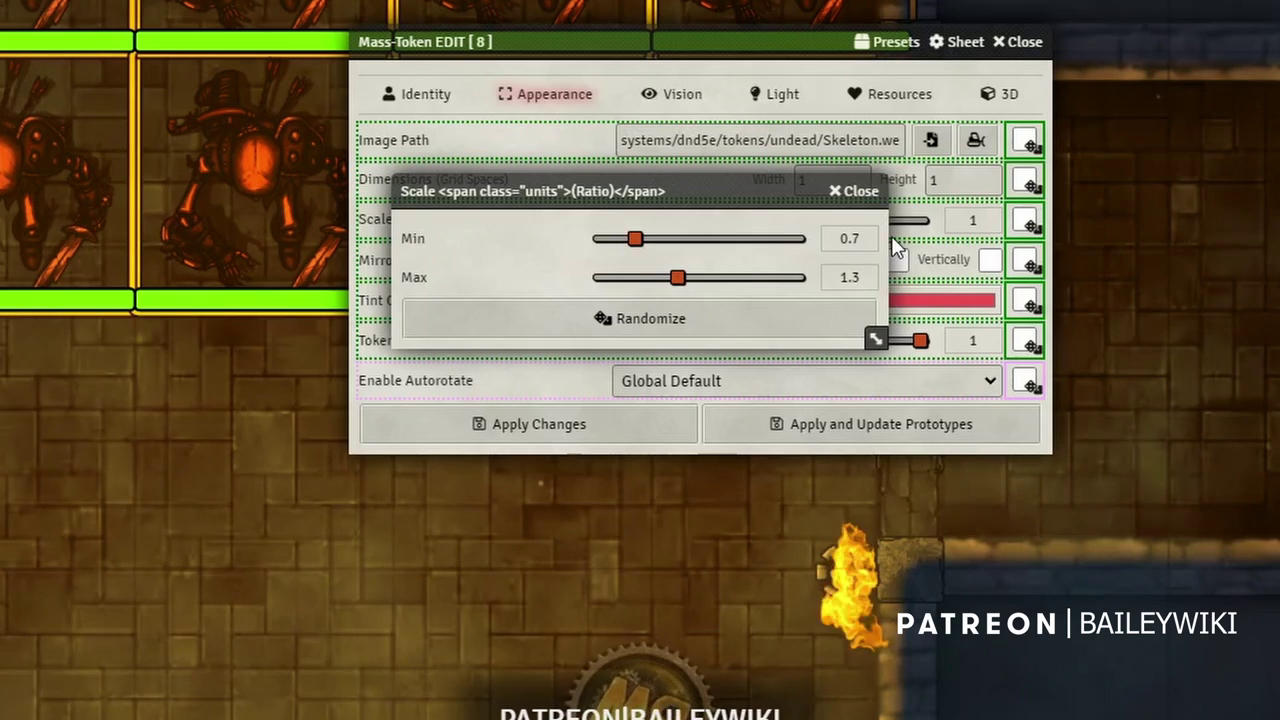
click(675, 318)
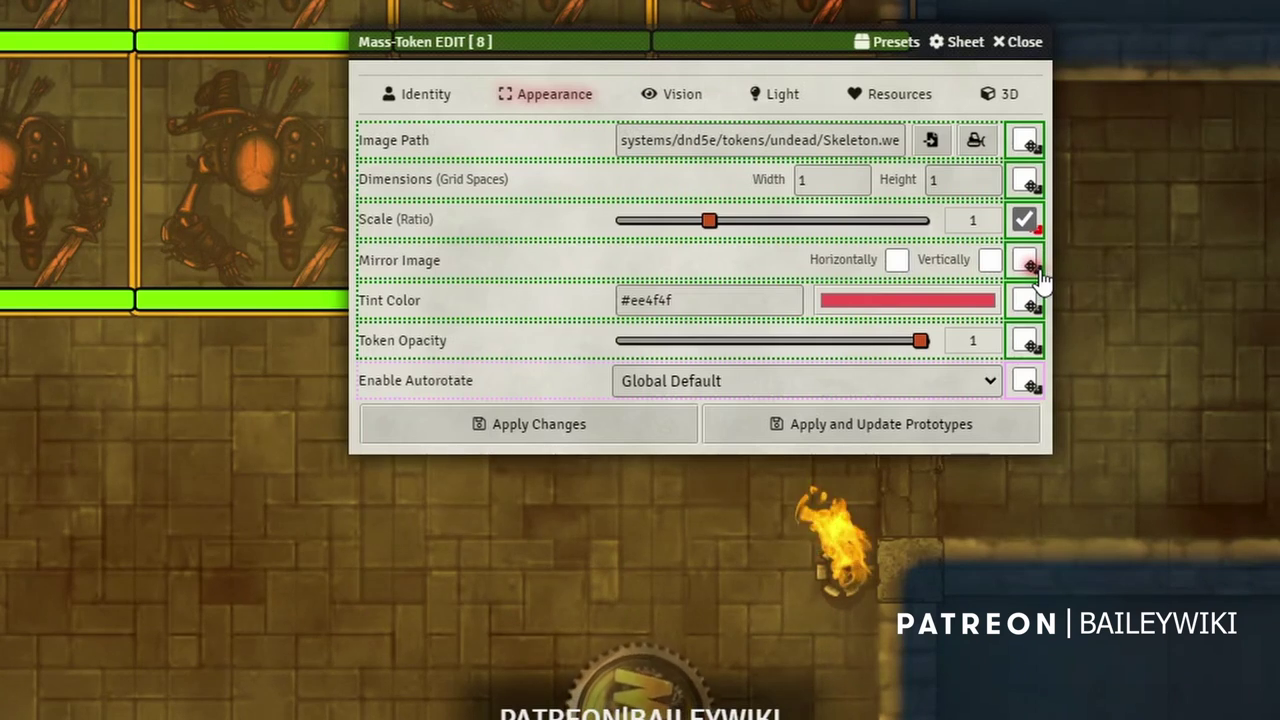
- Randomize the vertical Mirror Image option for the skeletons, dismissing the randomization of the horizontal one
click(1030, 264)
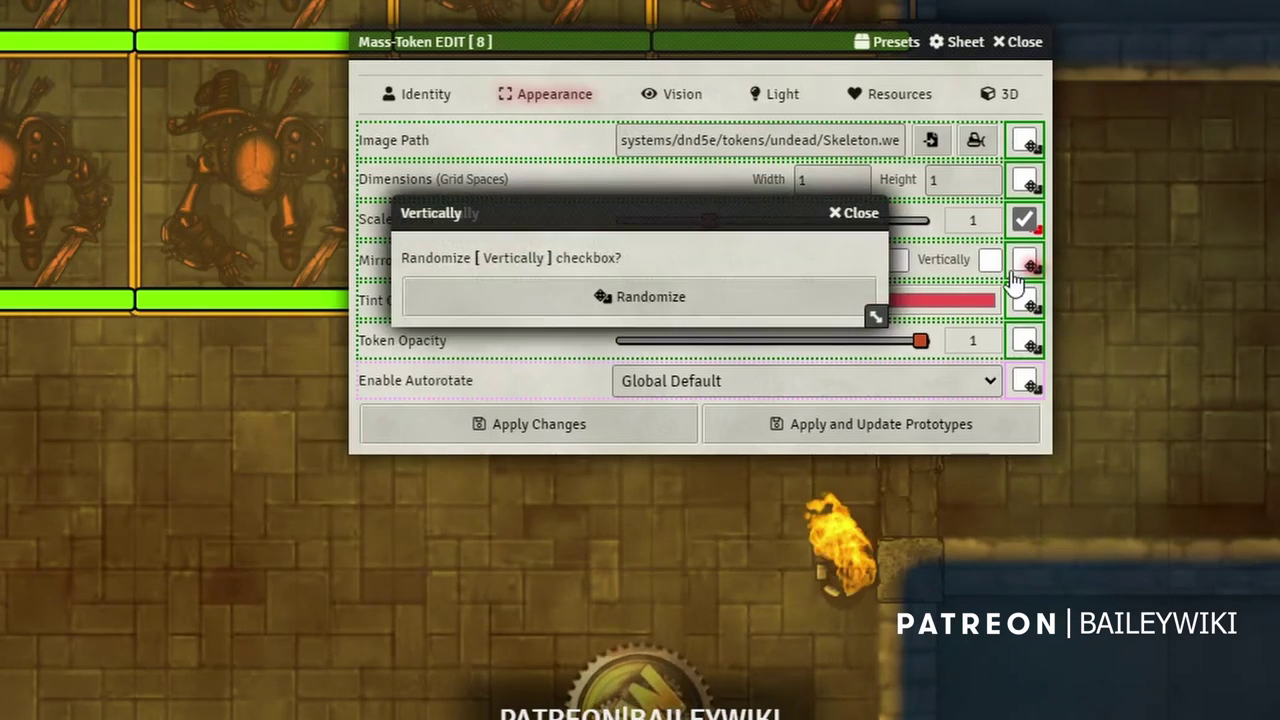
click(645, 312)
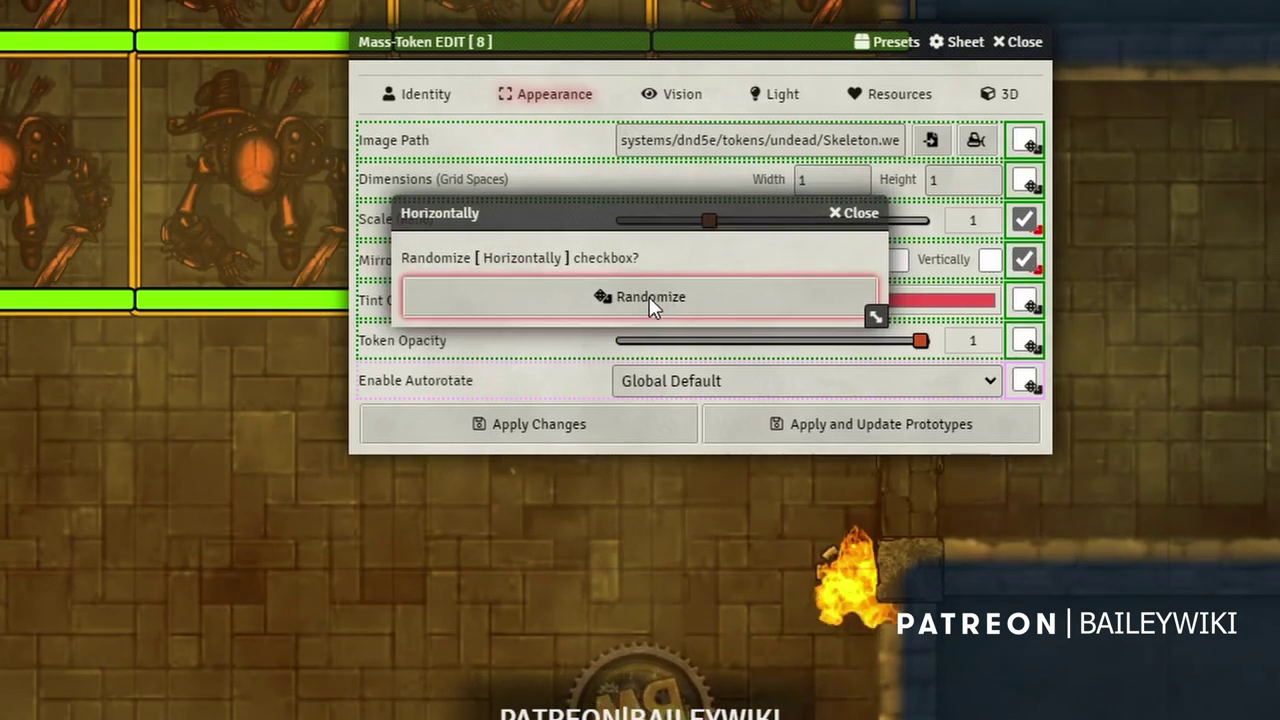
click(862, 213)
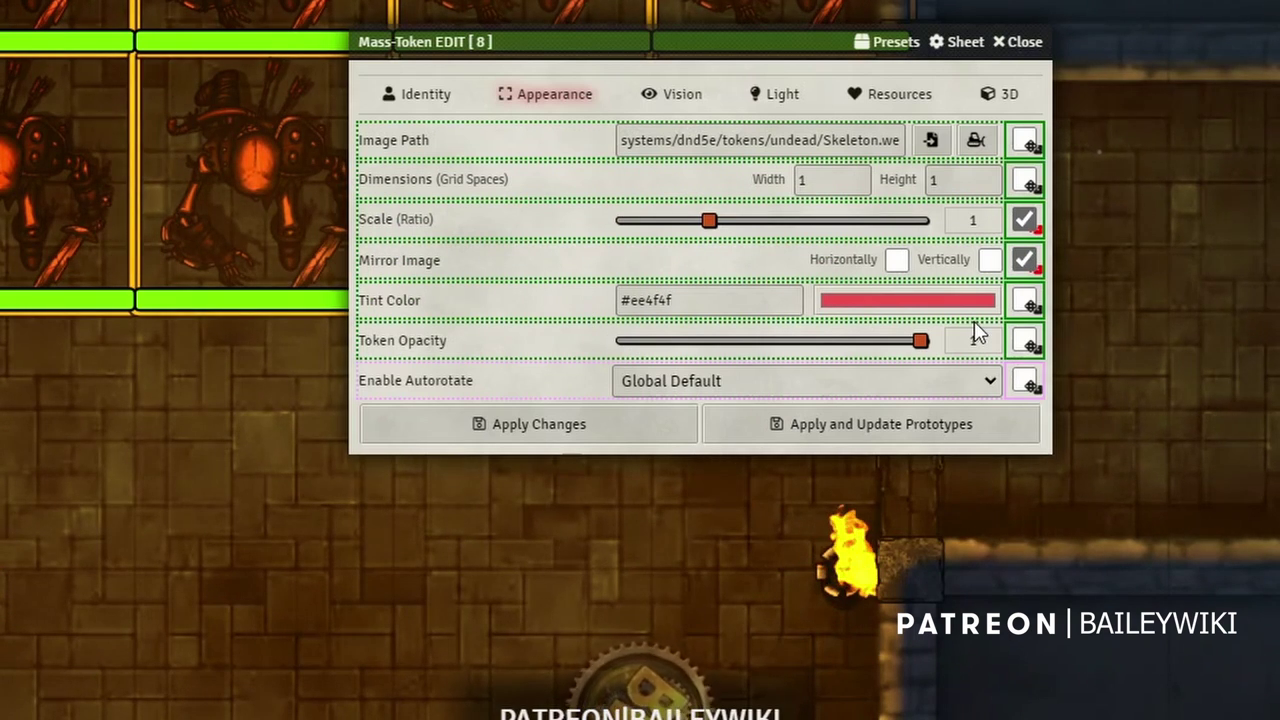
- Randomize the skeletons' Tint Color in a range from mint green #51f0bb to dark red (RGB 145, 13, 13)
click(1028, 305)
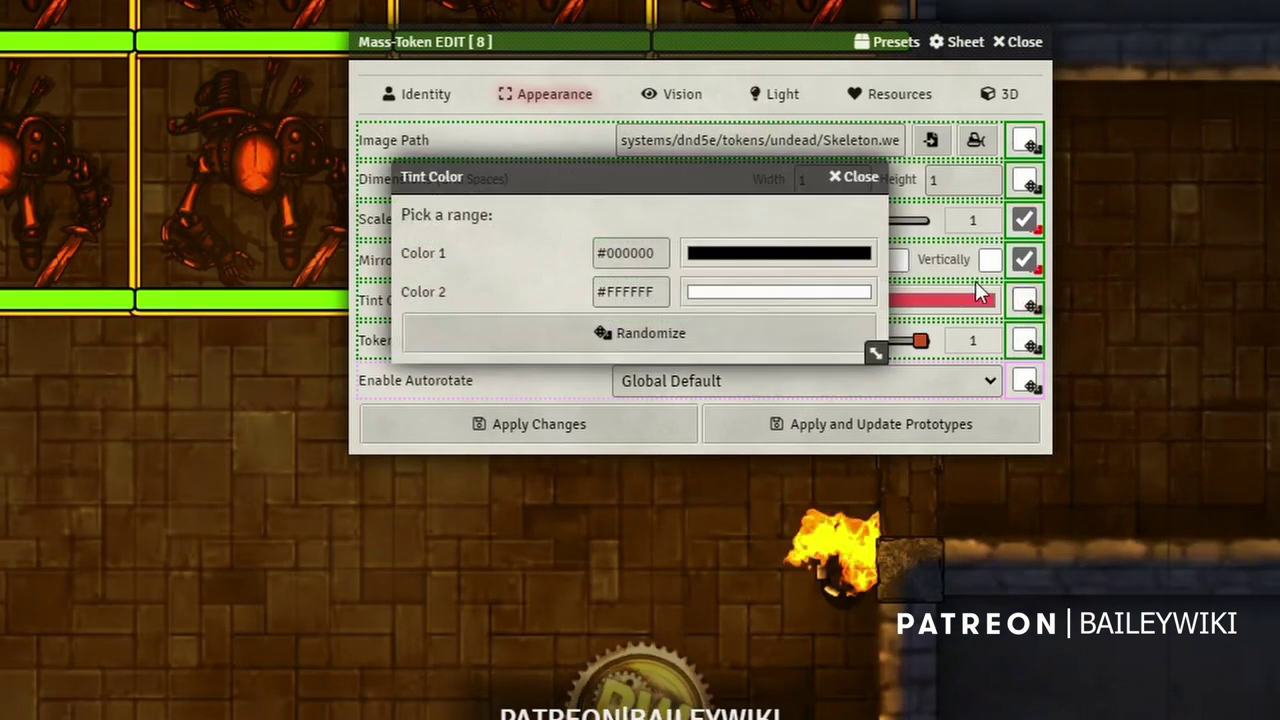
click(719, 259)
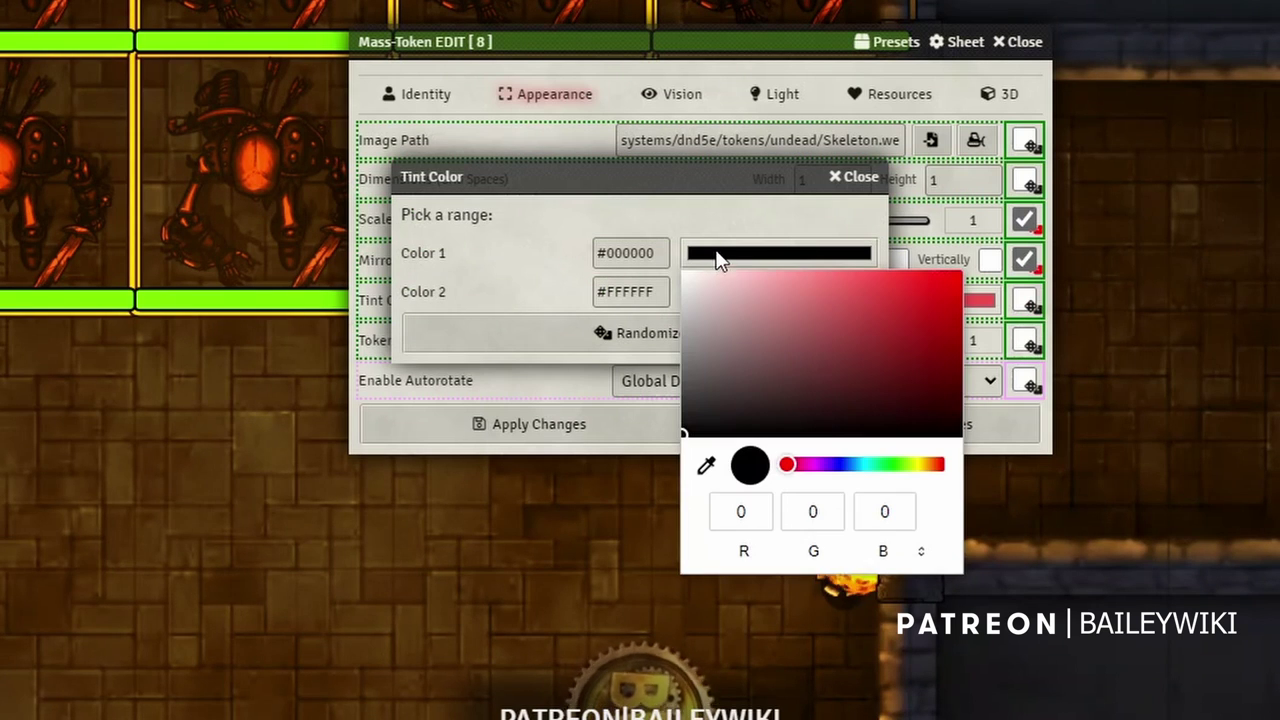
click(880, 466)
click(869, 280)
click(569, 267)
click(797, 296)
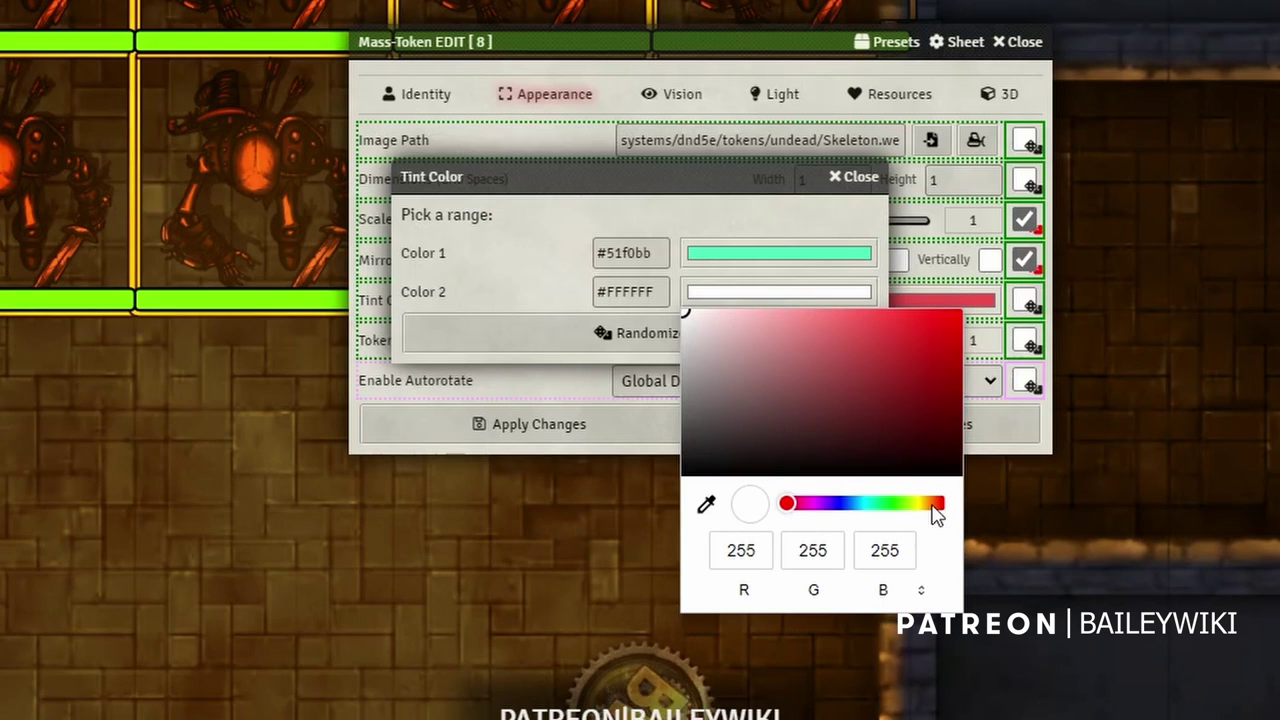
click(933, 505)
click(934, 378)
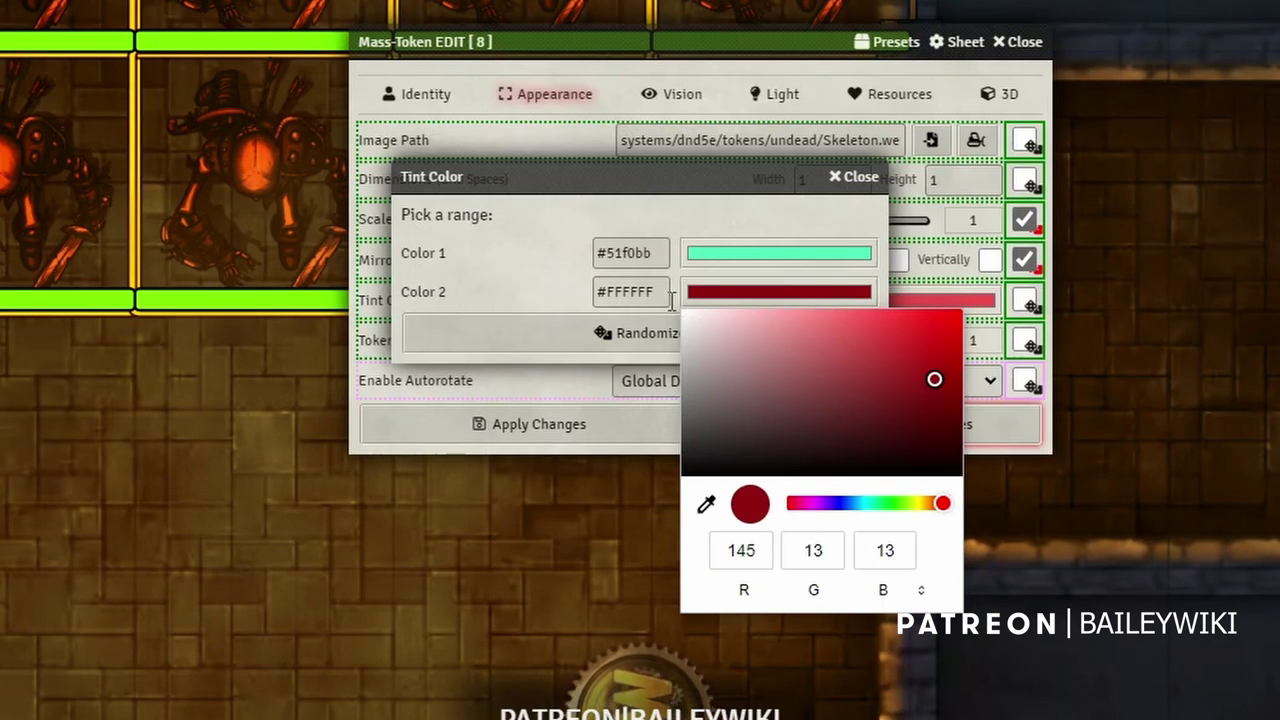
click(547, 260)
click(678, 333)
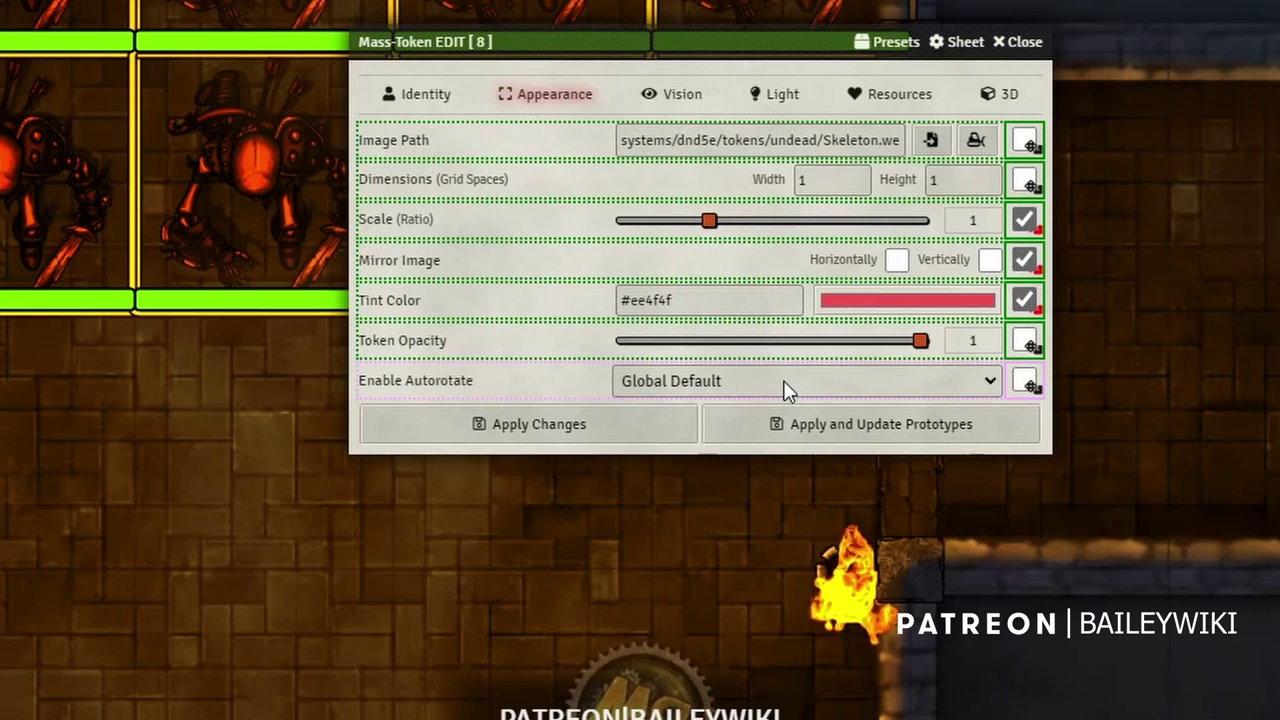
- Set Enable Autorotate to On and apply the mass edit to the eight skeleton tokens
click(862, 380)
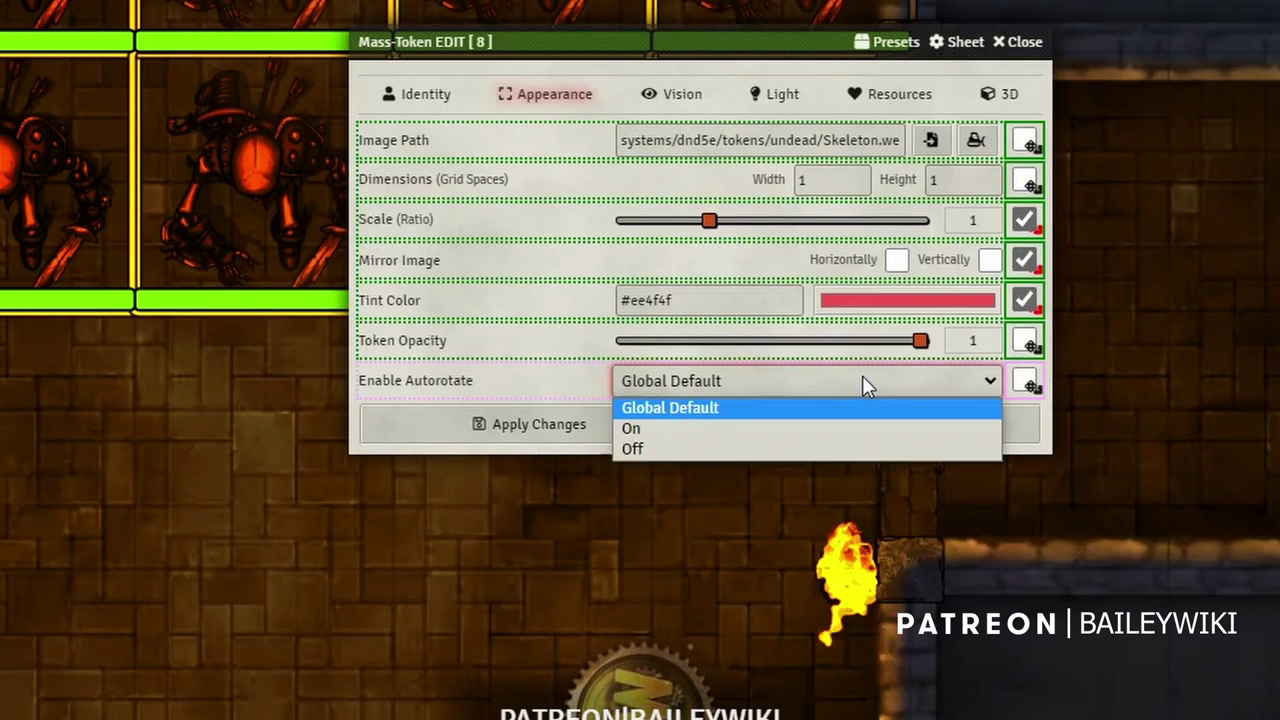
click(674, 425)
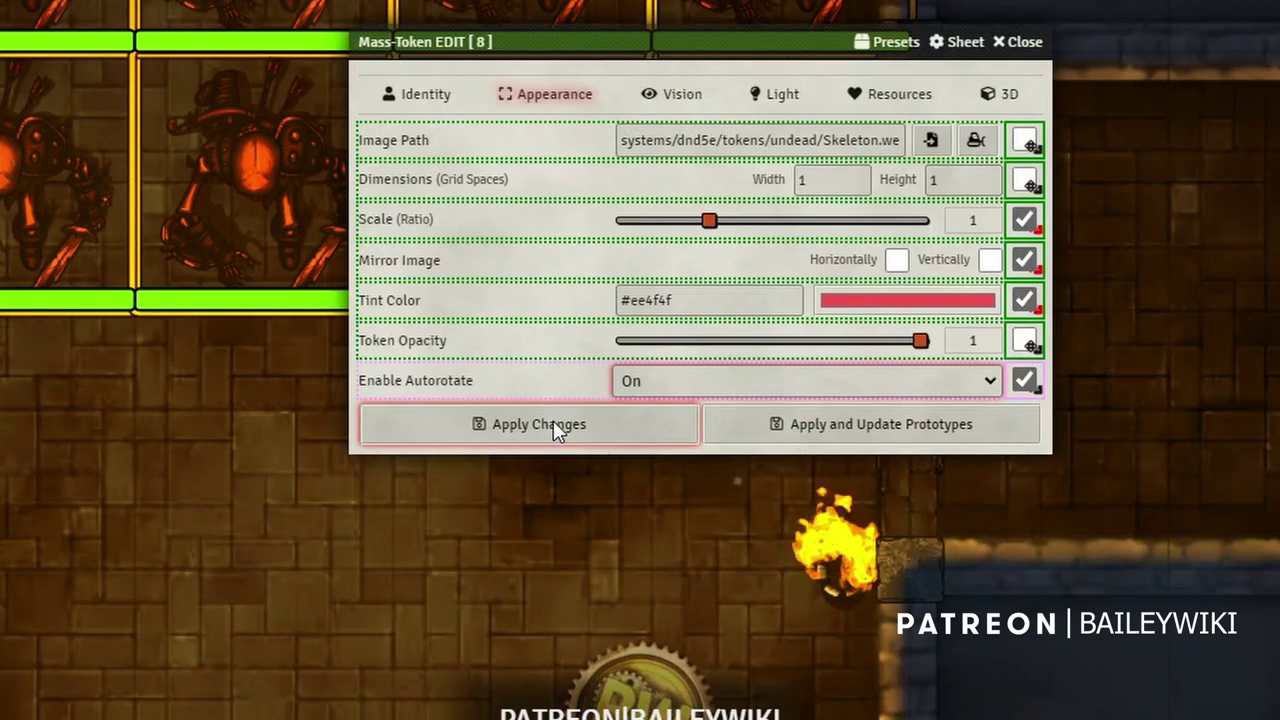
click(553, 420)
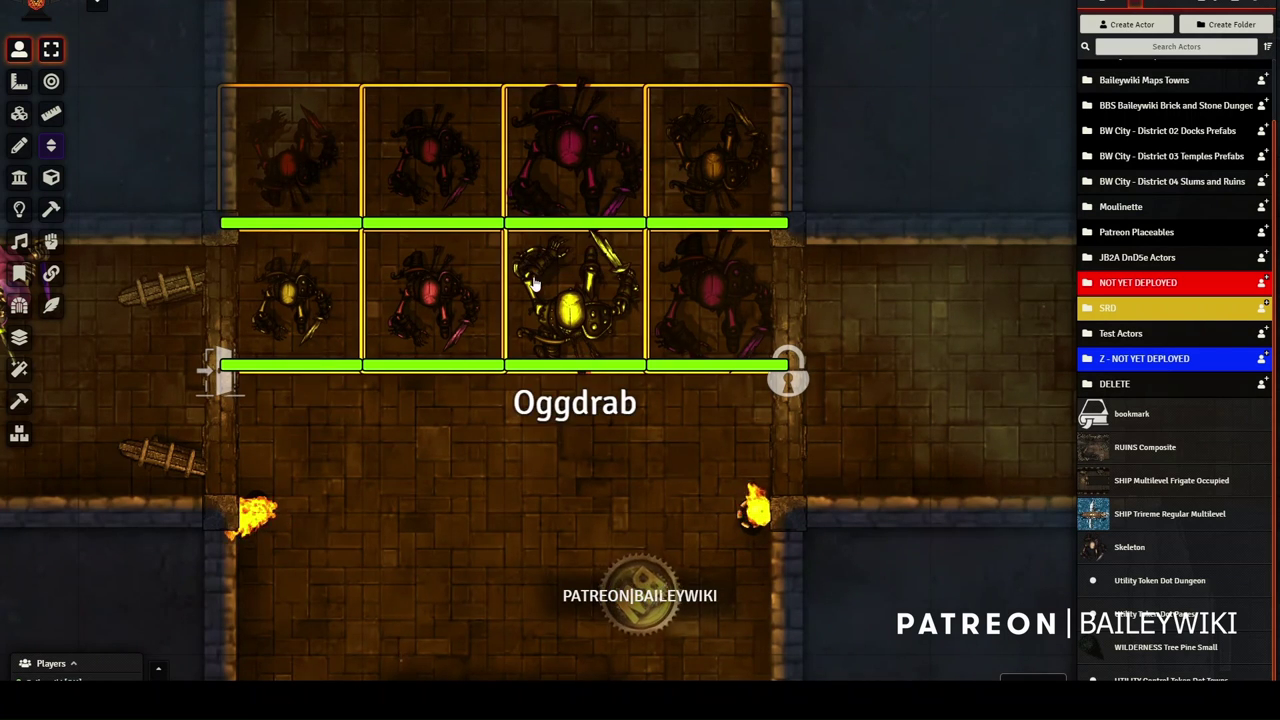
- Mass edit the skeletons with grid-snapped random Coordinates, X 4300 to 4700 and Y 6500 to 7000 in steps of 100, and apply
scroll(537, 277, down, 3)
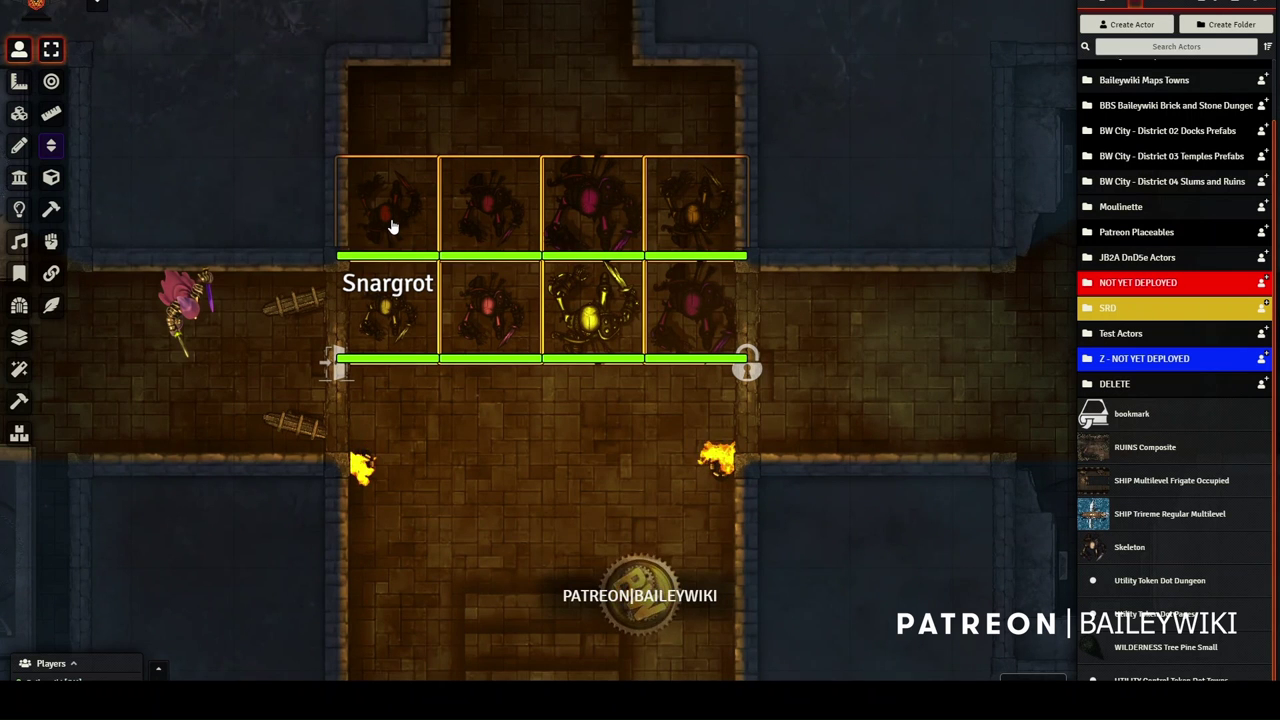
key(shift+e)
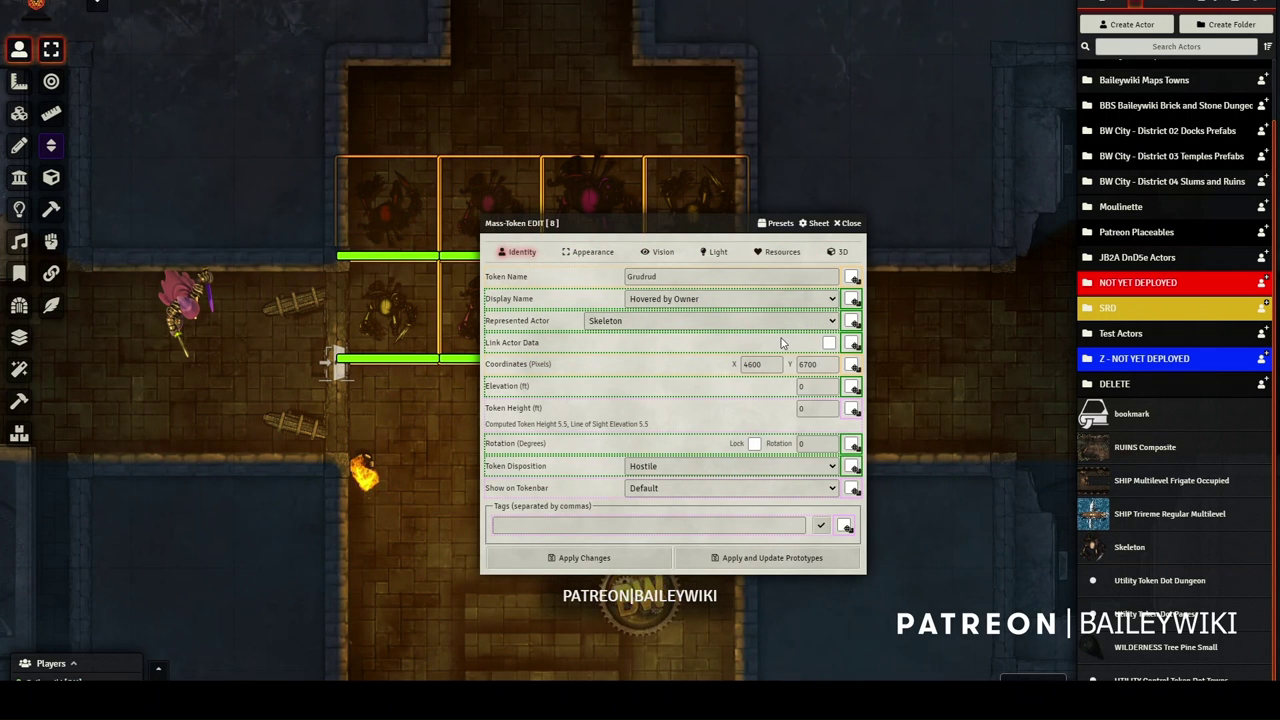
click(852, 367)
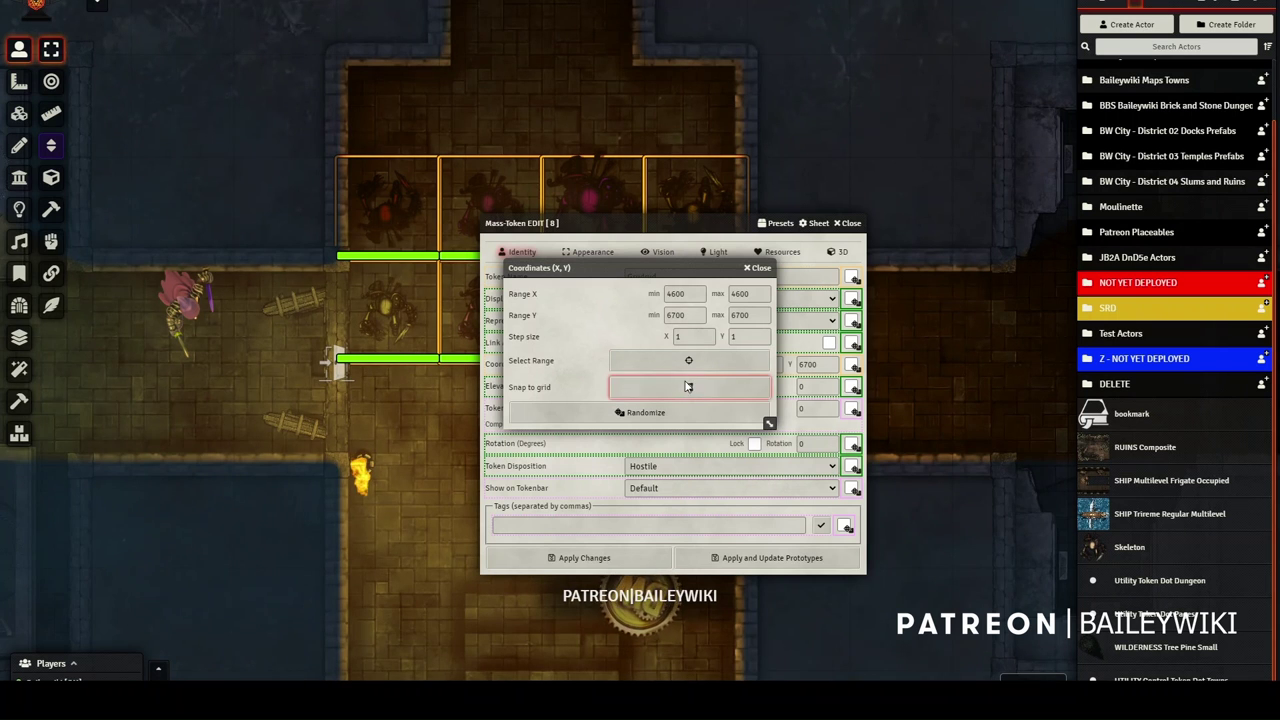
click(689, 361)
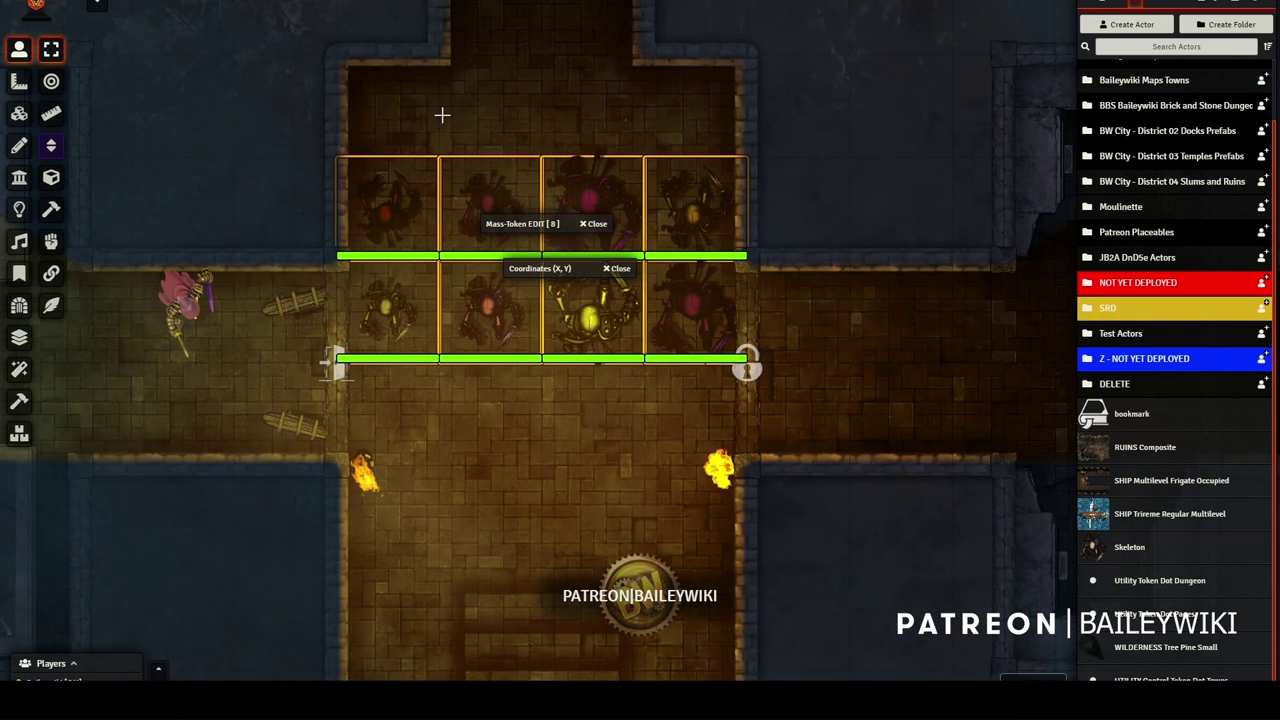
drag(341, 56, 737, 384)
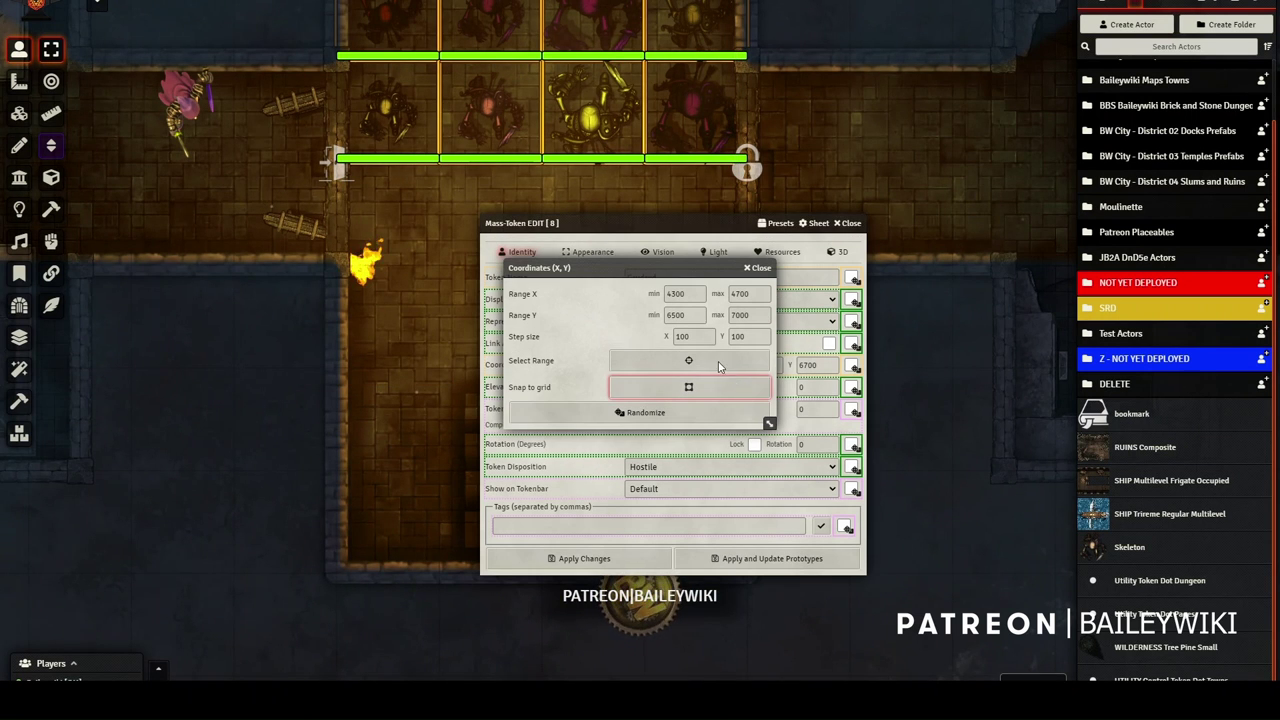
click(668, 396)
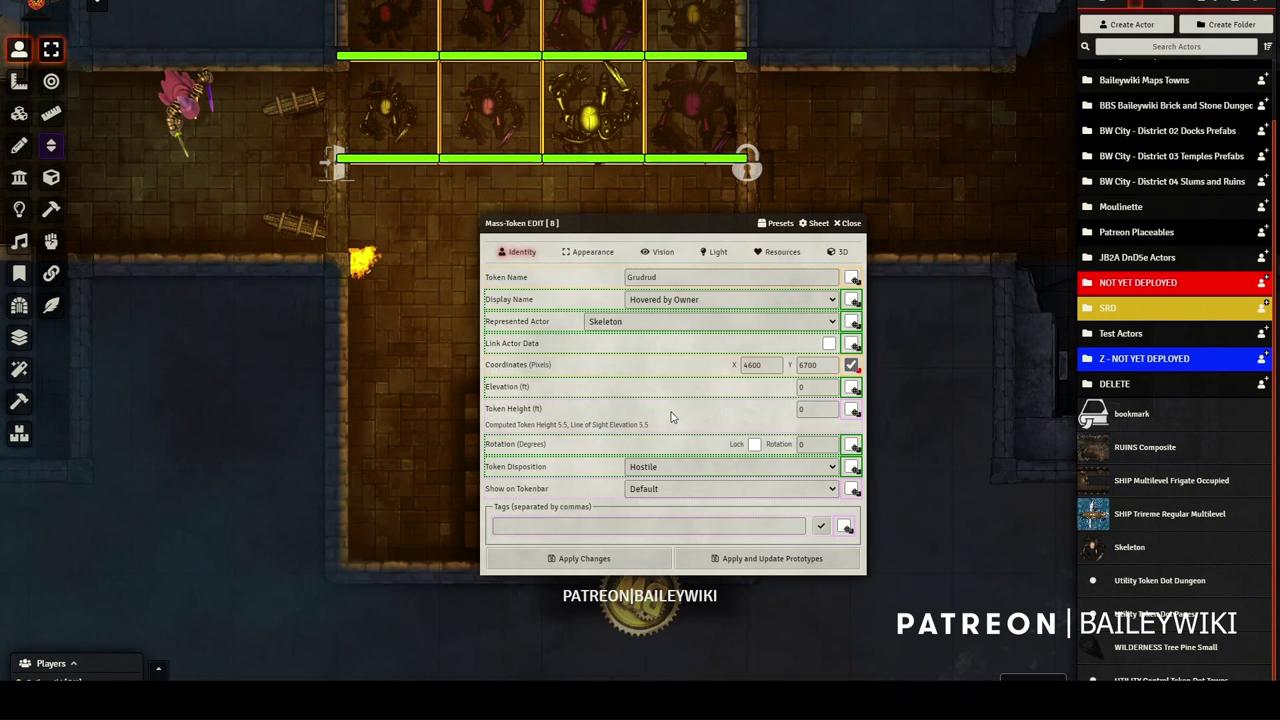
click(617, 559)
- Mass copy only the skeletons' Coordinates field, randomized within a range selected on the hall floor
drag(836, 520, 784, 220)
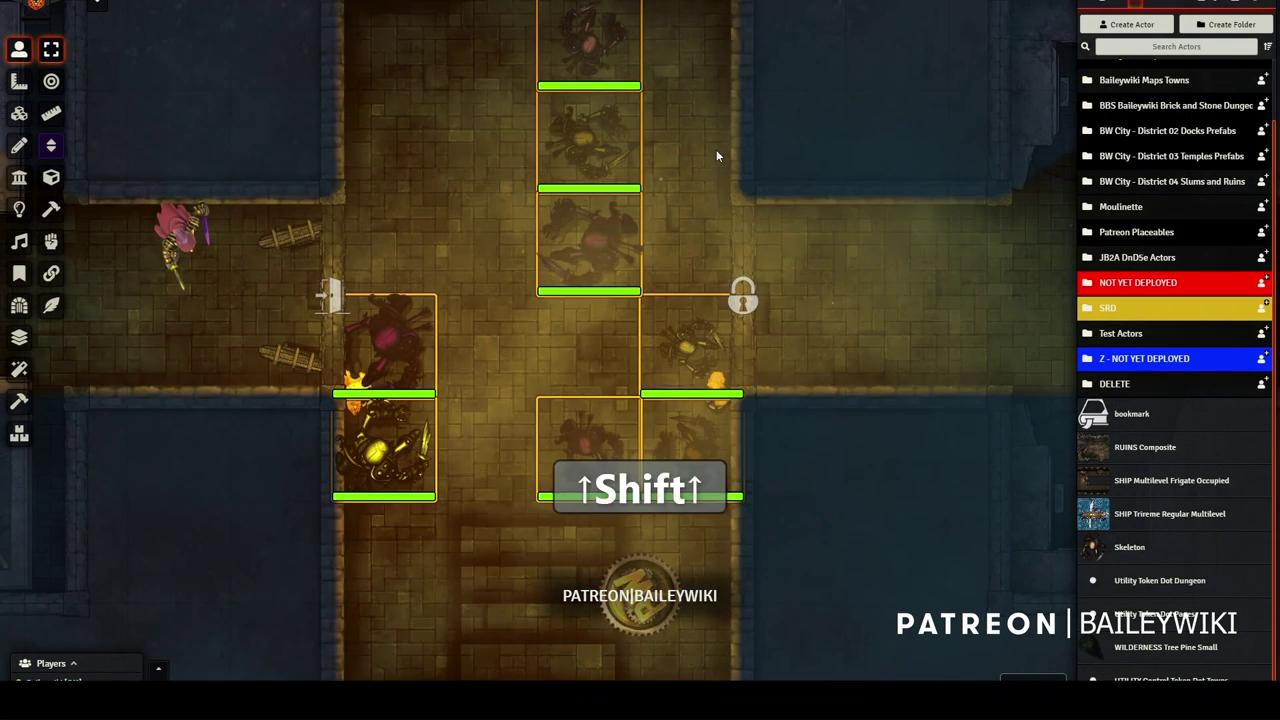
key(shift+c)
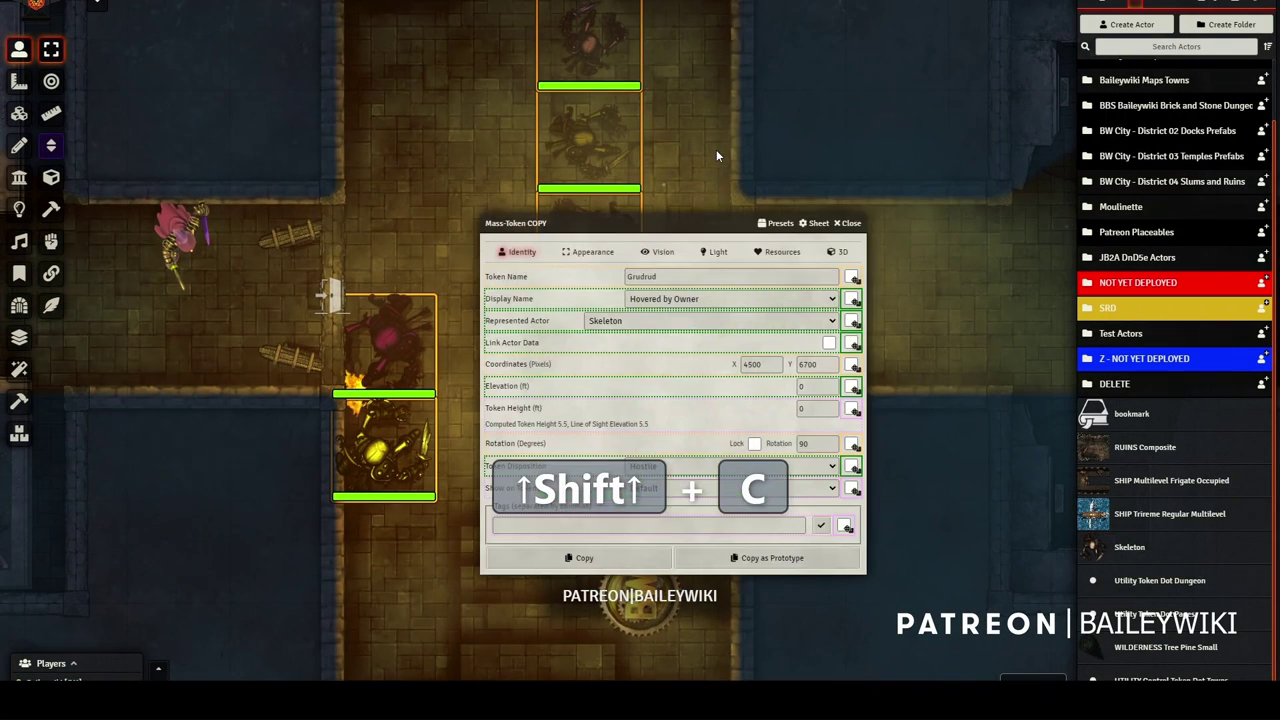
right_click(853, 368)
click(711, 366)
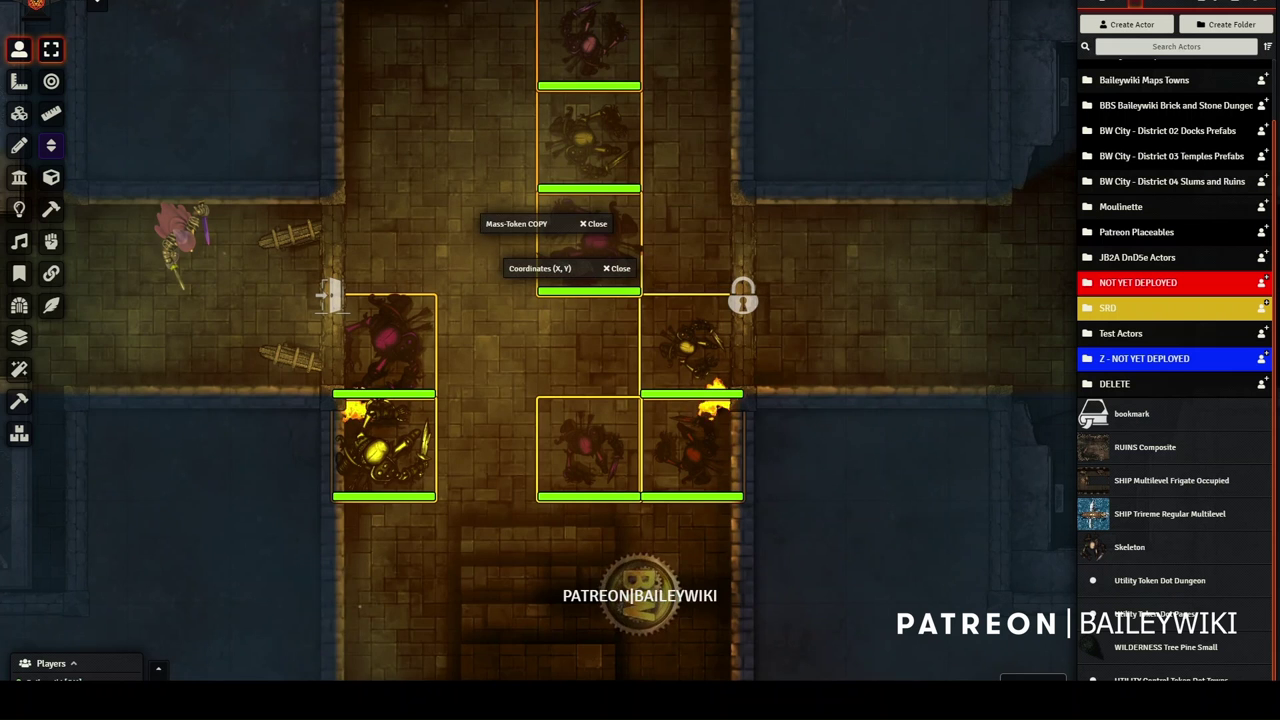
drag(487, 394, 733, 525)
click(709, 389)
click(656, 419)
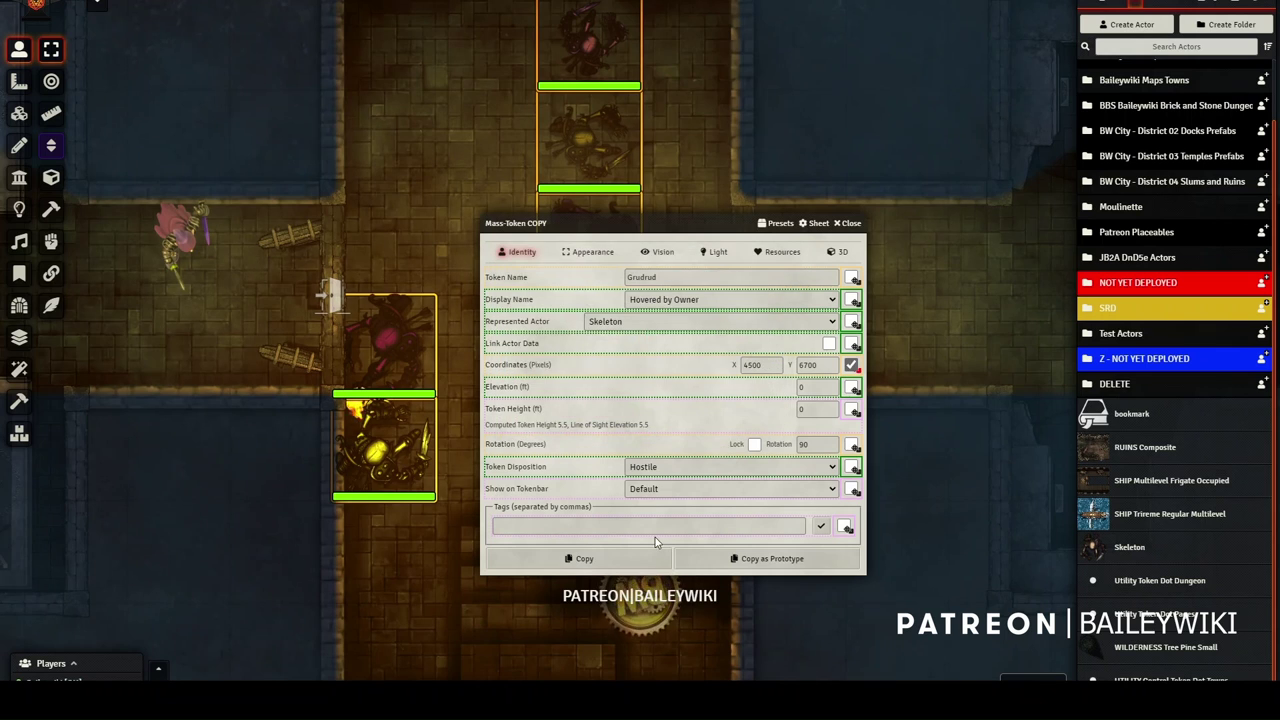
click(633, 556)
- Paste the copied randomized coordinates onto the selected skeleton tokens several times to reshuffle their positions in the hall
drag(350, 12, 708, 514)
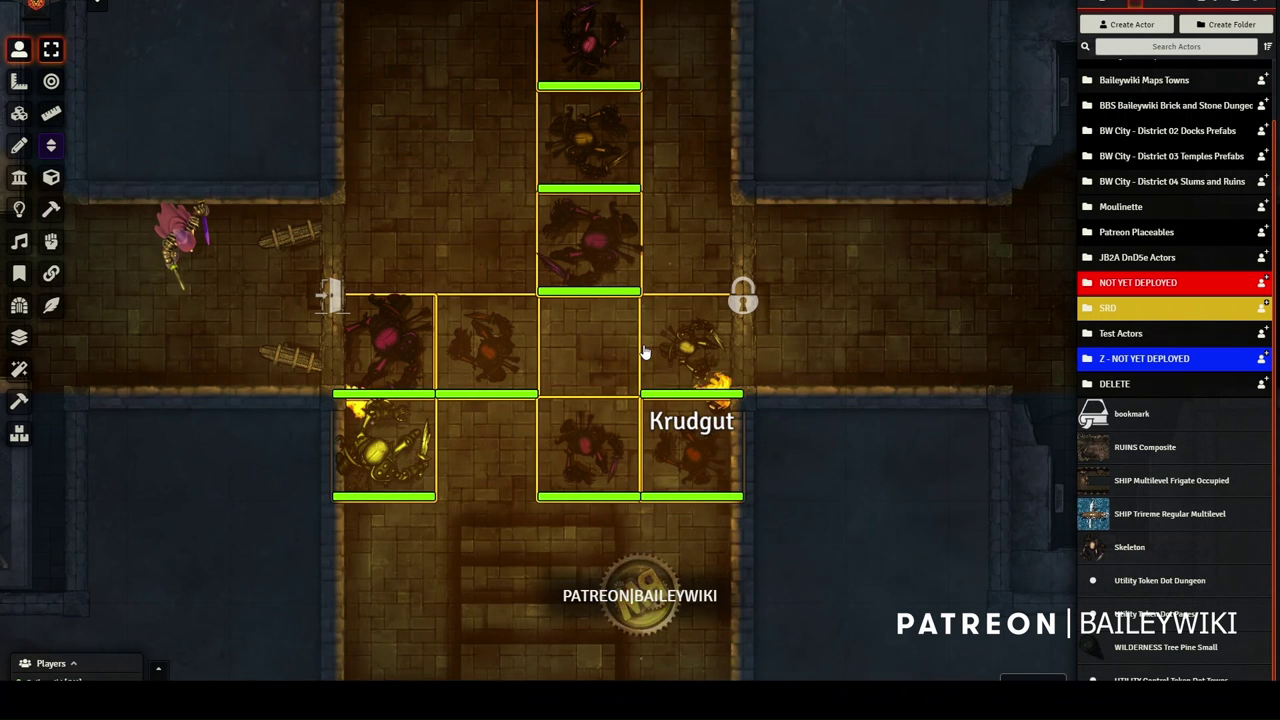
key(shift+v)
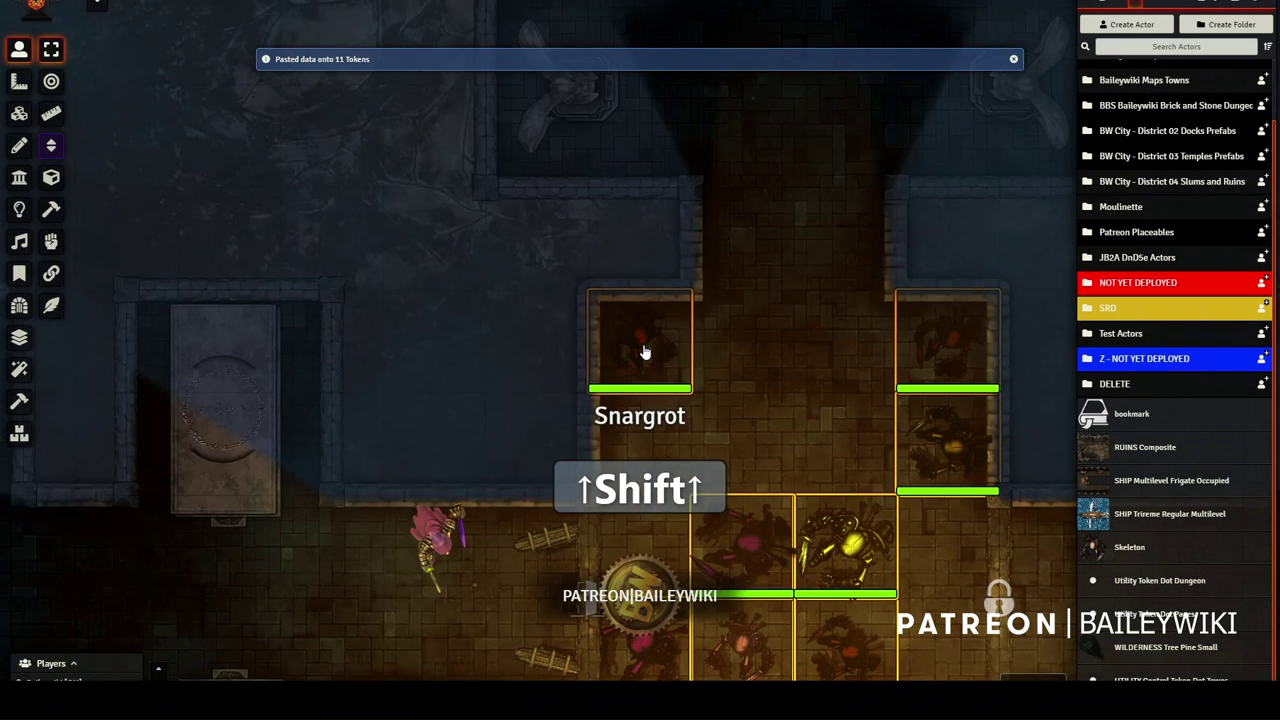
scroll(871, 484, down, 4)
key(shift+v)
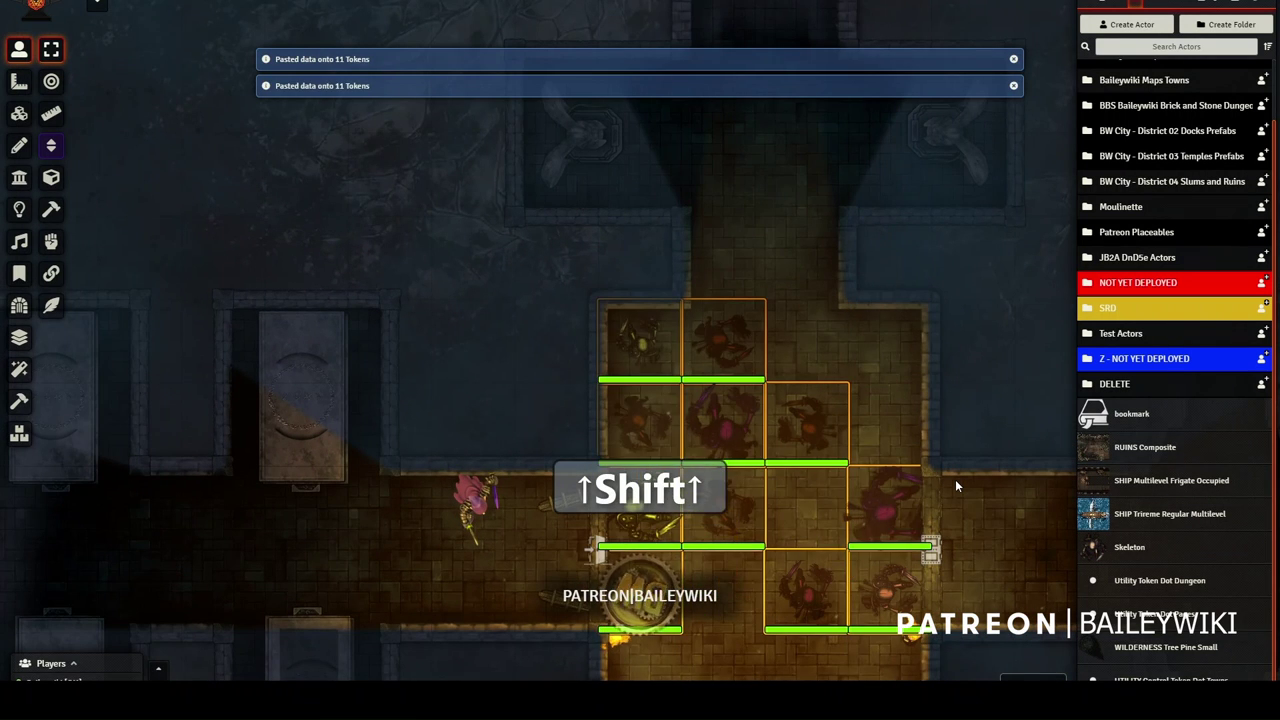
key(shift+v)
drag(961, 485, 924, 415)
key(shift+v)
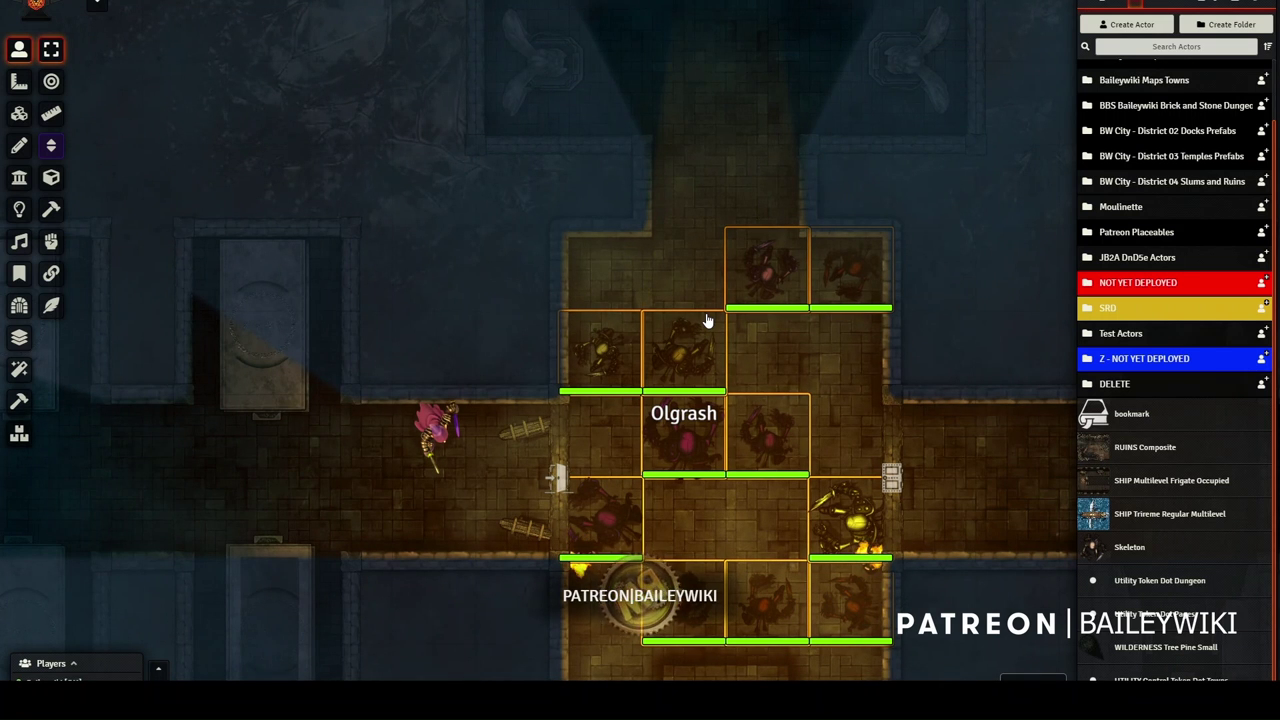
- Open the mass edit for the hall's stairs tile and include its trigger Setup fields, from Active to % Chance to trigger, except History
scroll(768, 495, up, 2)
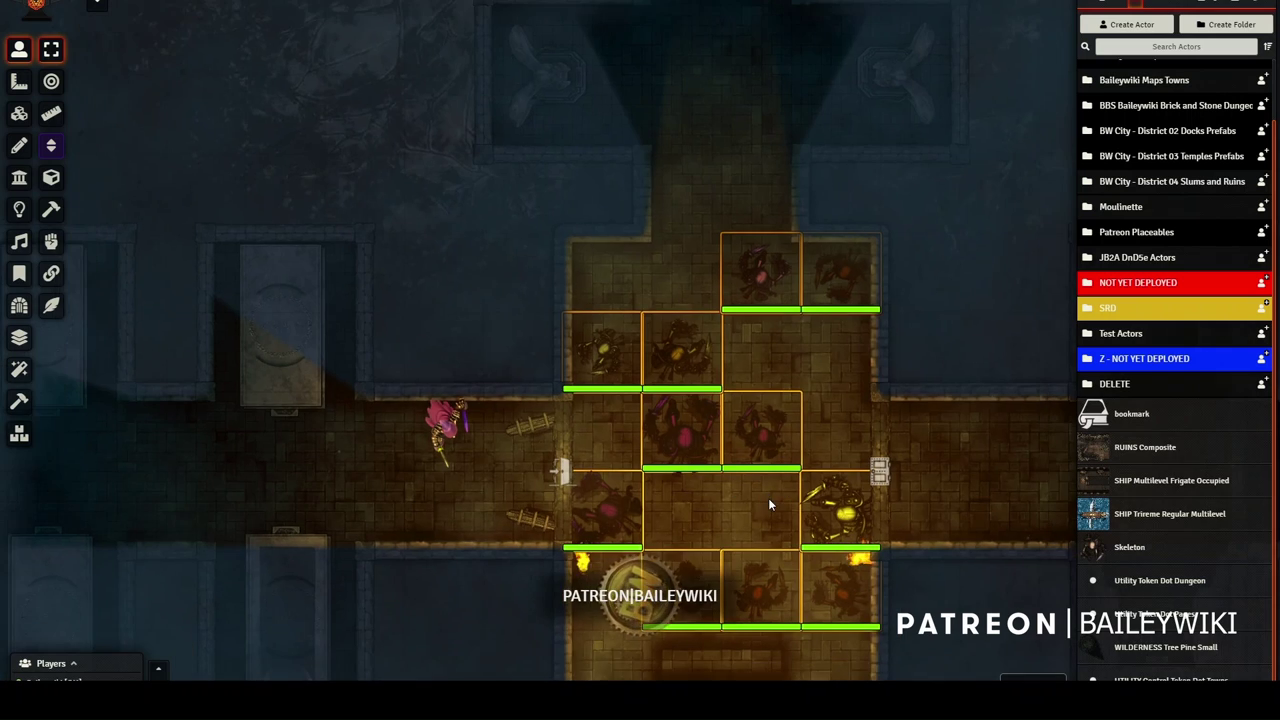
scroll(769, 492, up, 1)
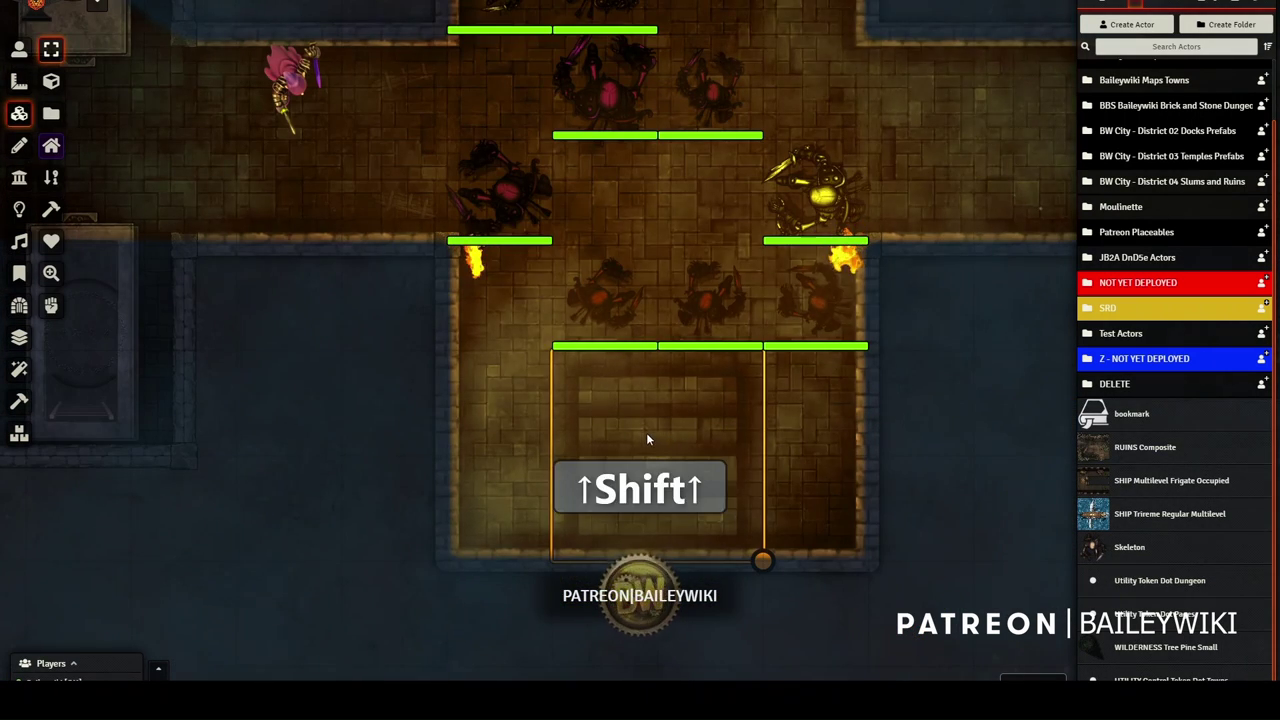
key(shift+e)
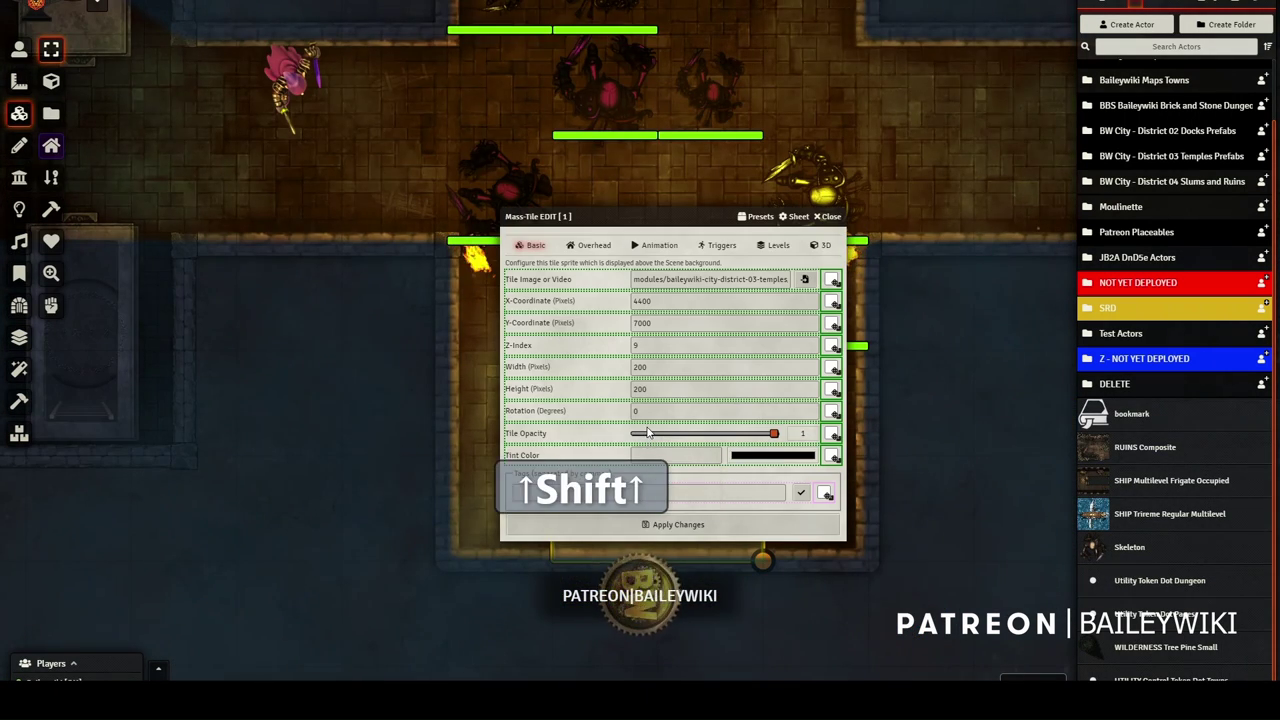
click(721, 245)
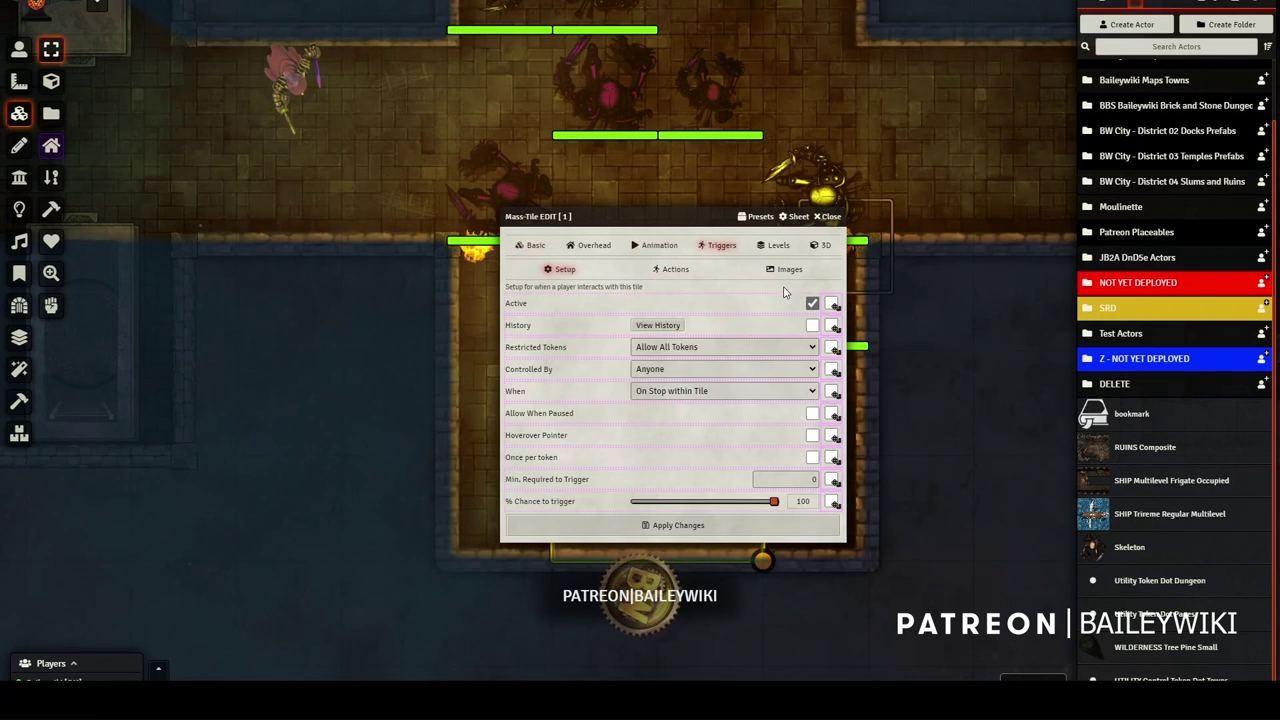
click(832, 303)
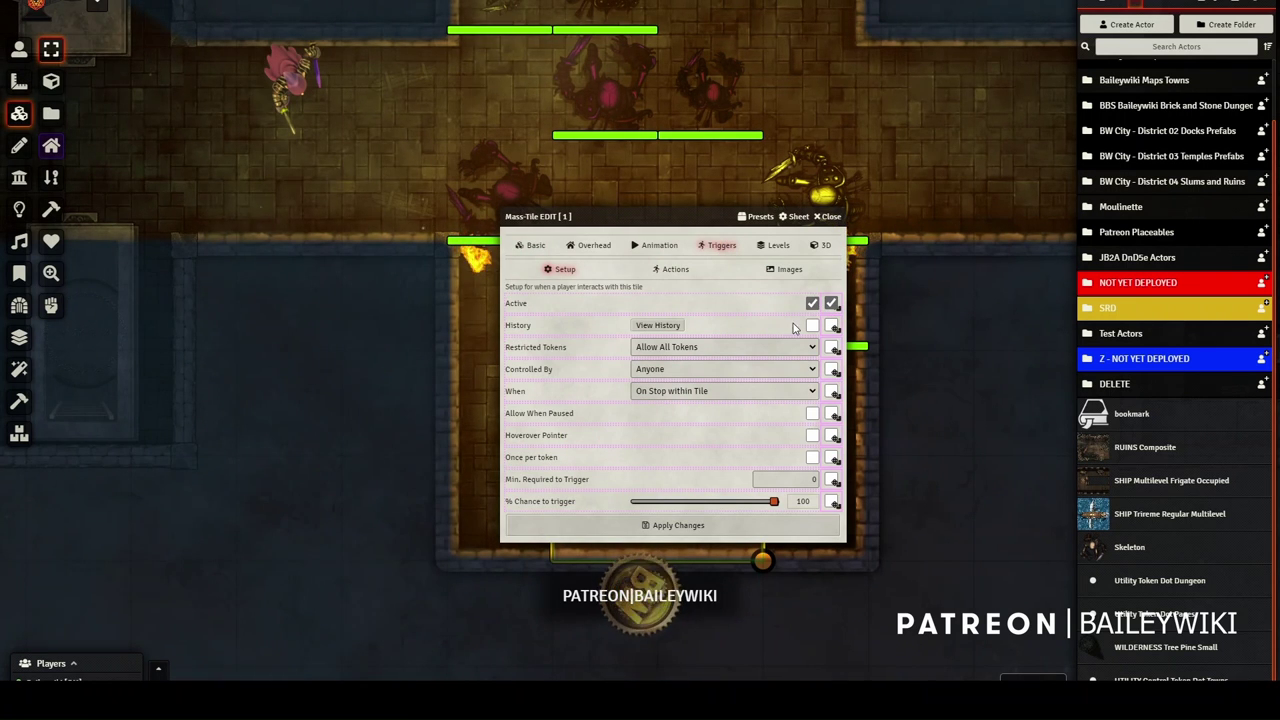
click(831, 347)
click(831, 369)
click(831, 391)
click(831, 413)
click(831, 435)
click(831, 457)
click(831, 479)
click(831, 501)
- Include the stairs tile's trigger Actions in the mass edit selection
click(672, 269)
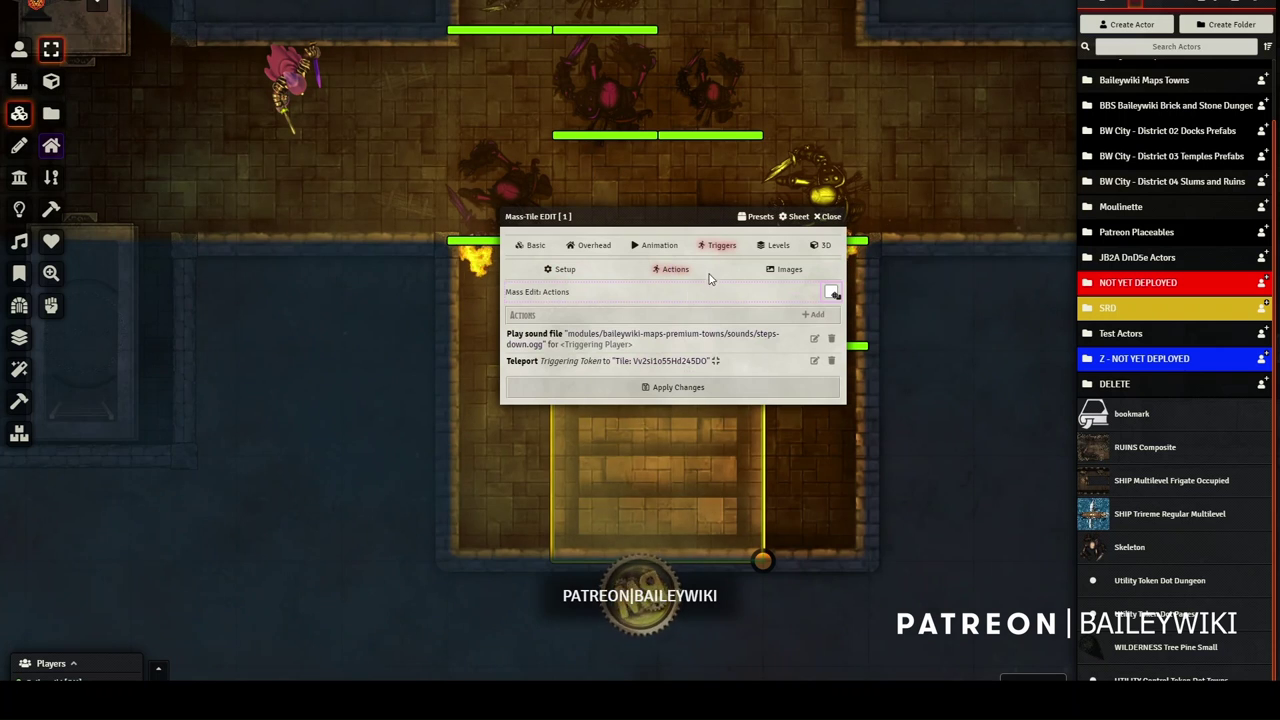
click(789, 269)
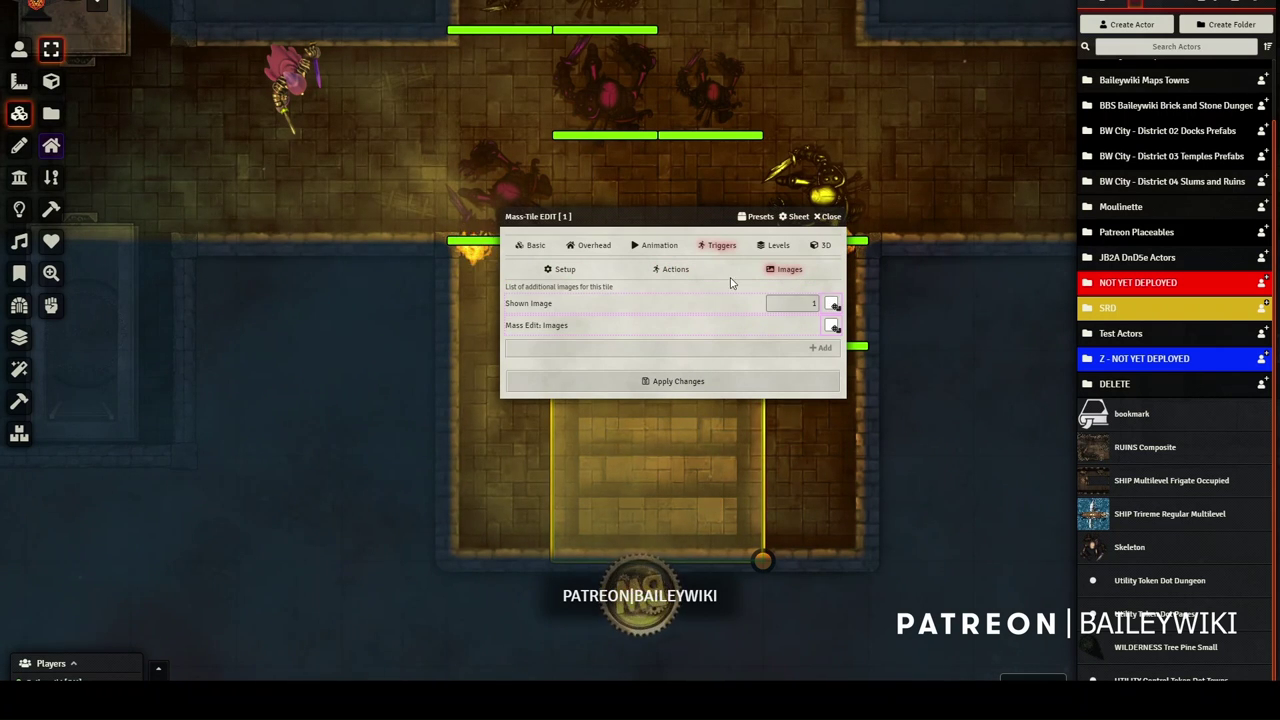
click(670, 270)
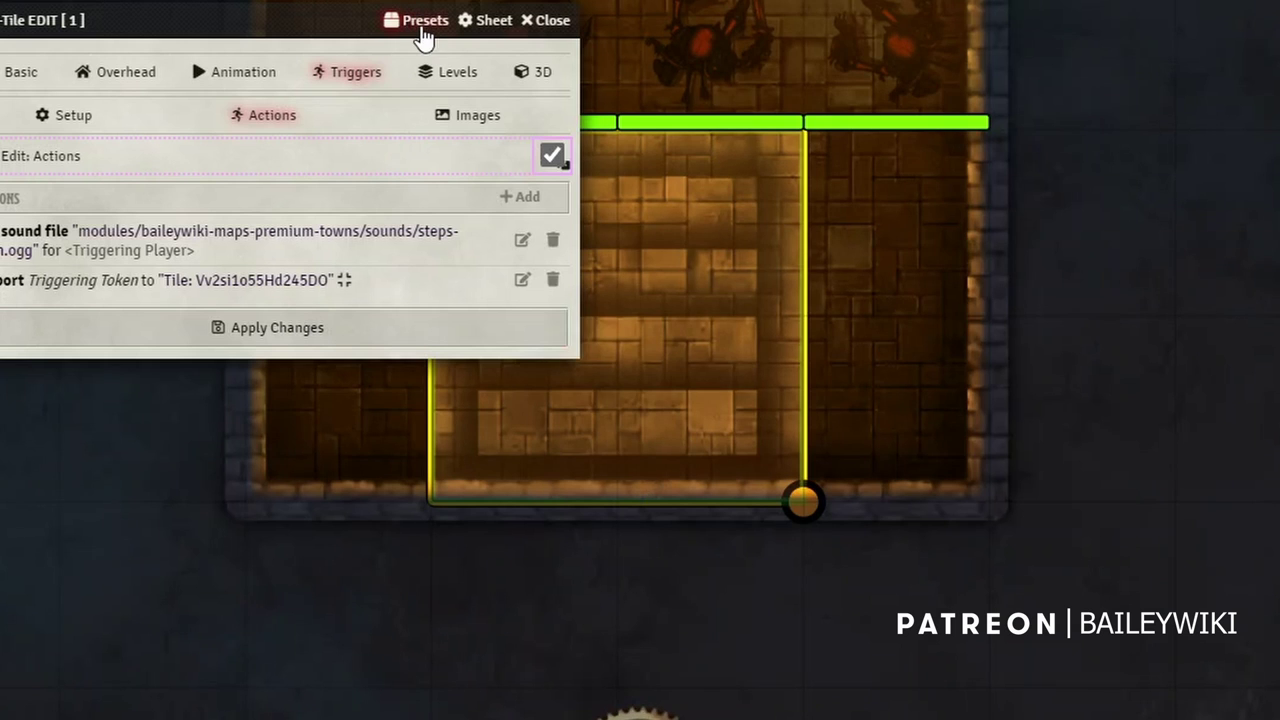
- Save the selected trigger fields as a preset named "BW Stair Teleporter In Scene" and close the preset list
click(421, 27)
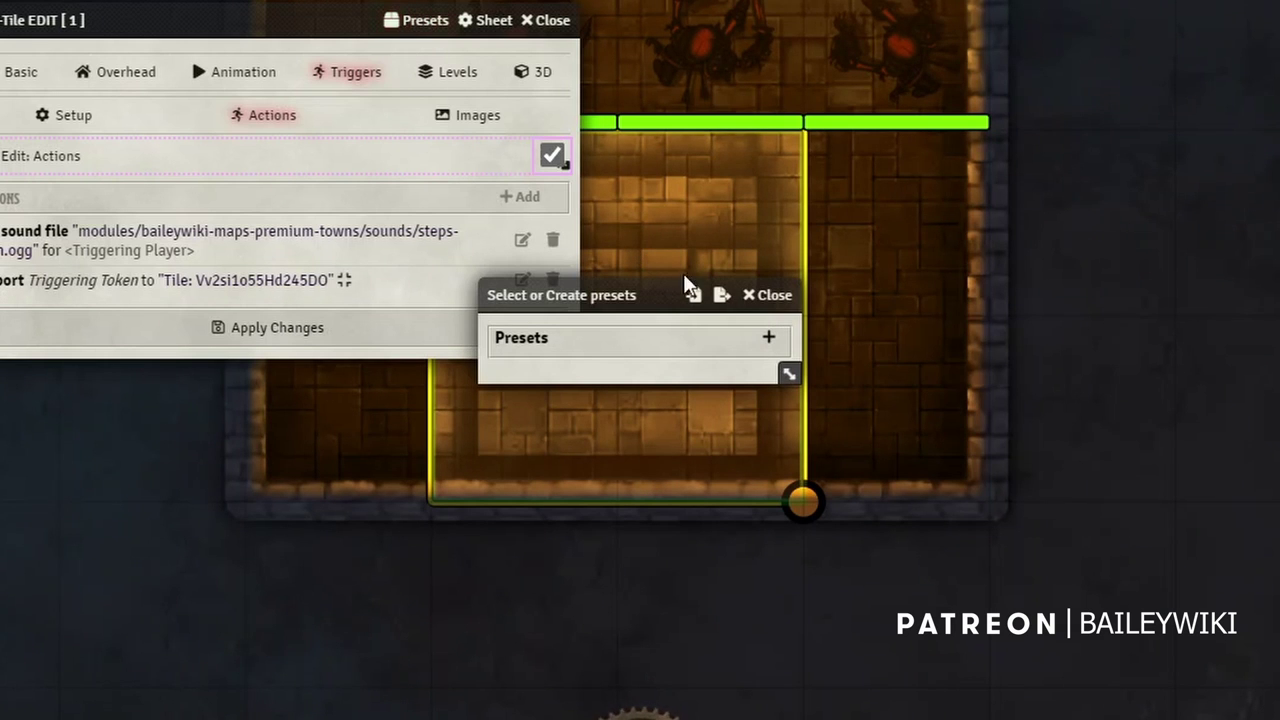
click(769, 341)
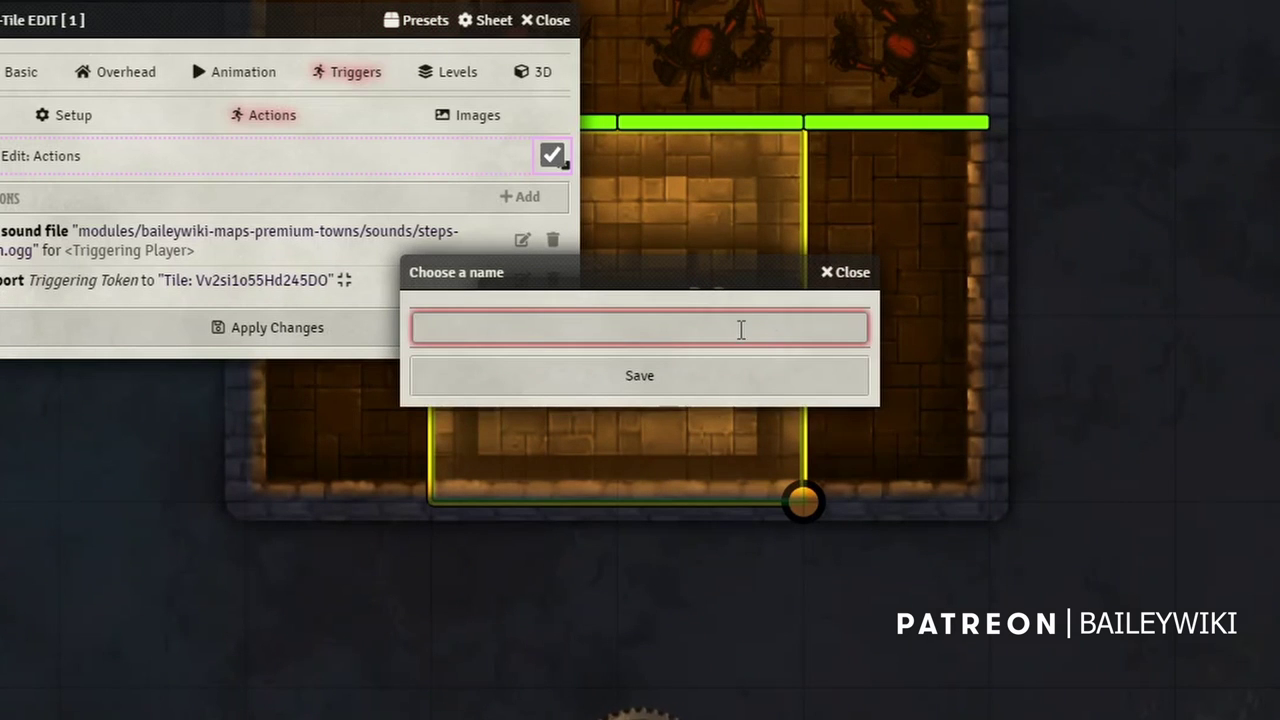
text(BW)
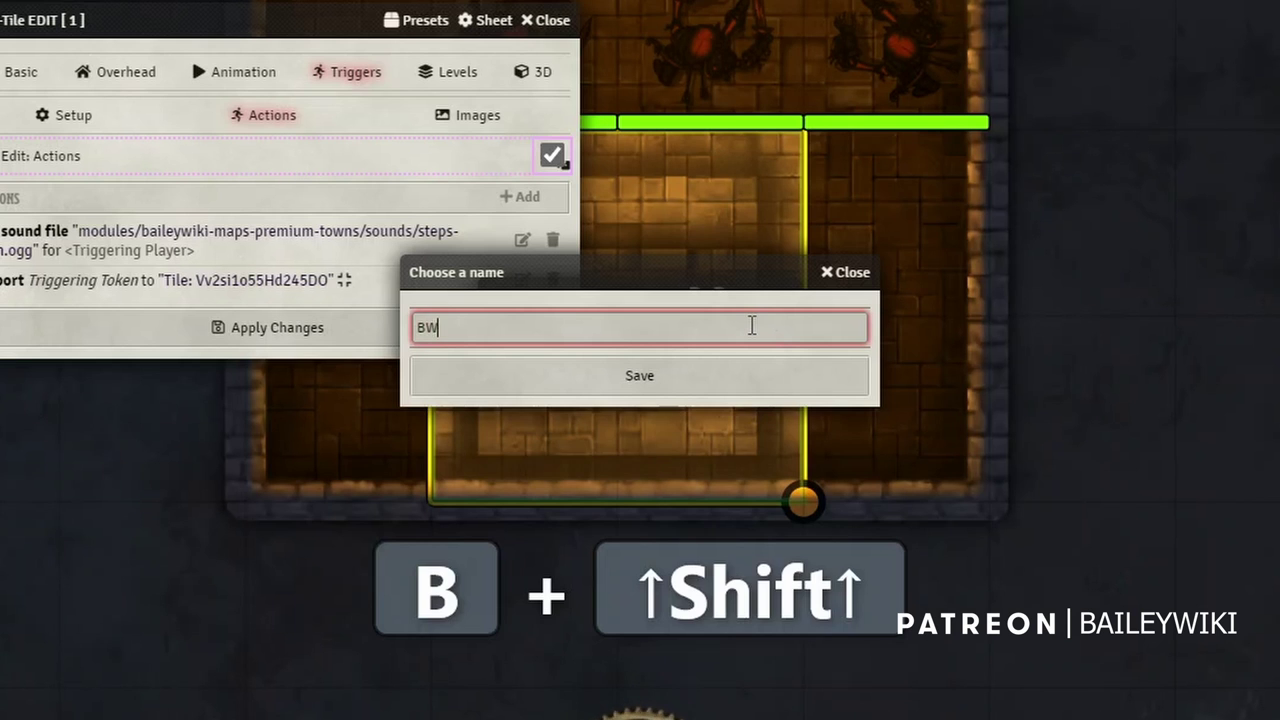
text( Stair )
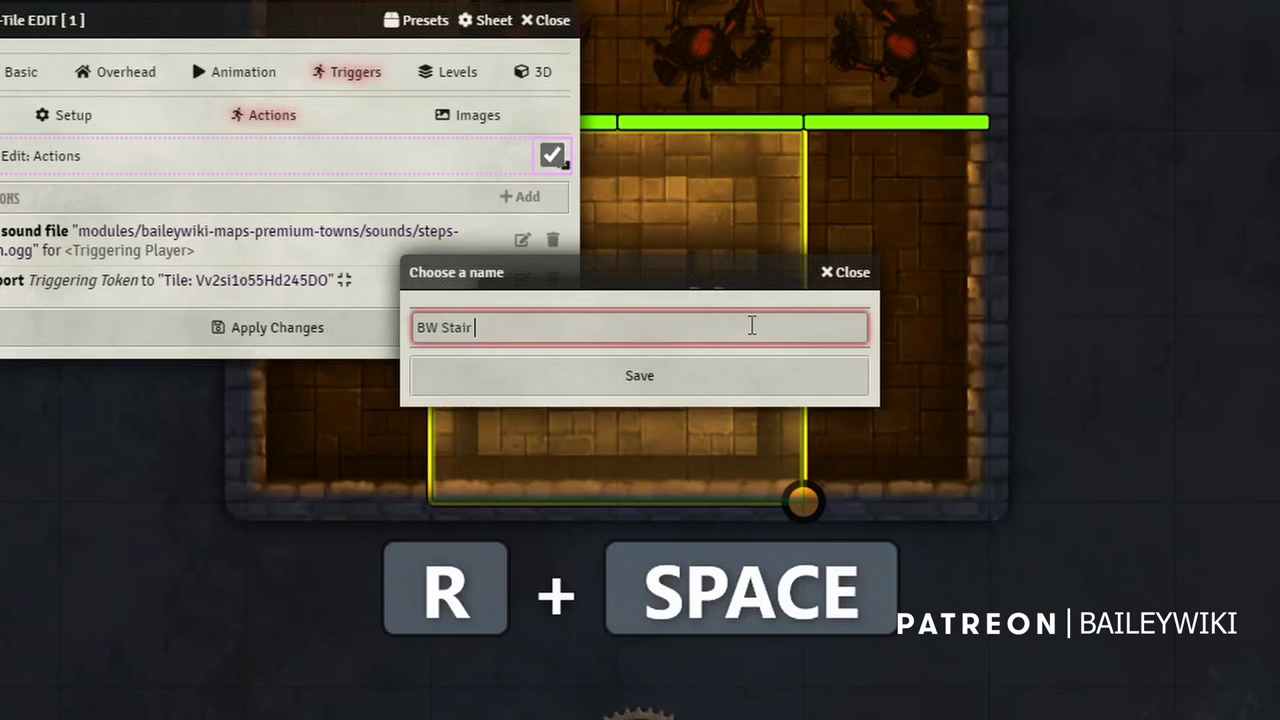
text(Teleporter I)
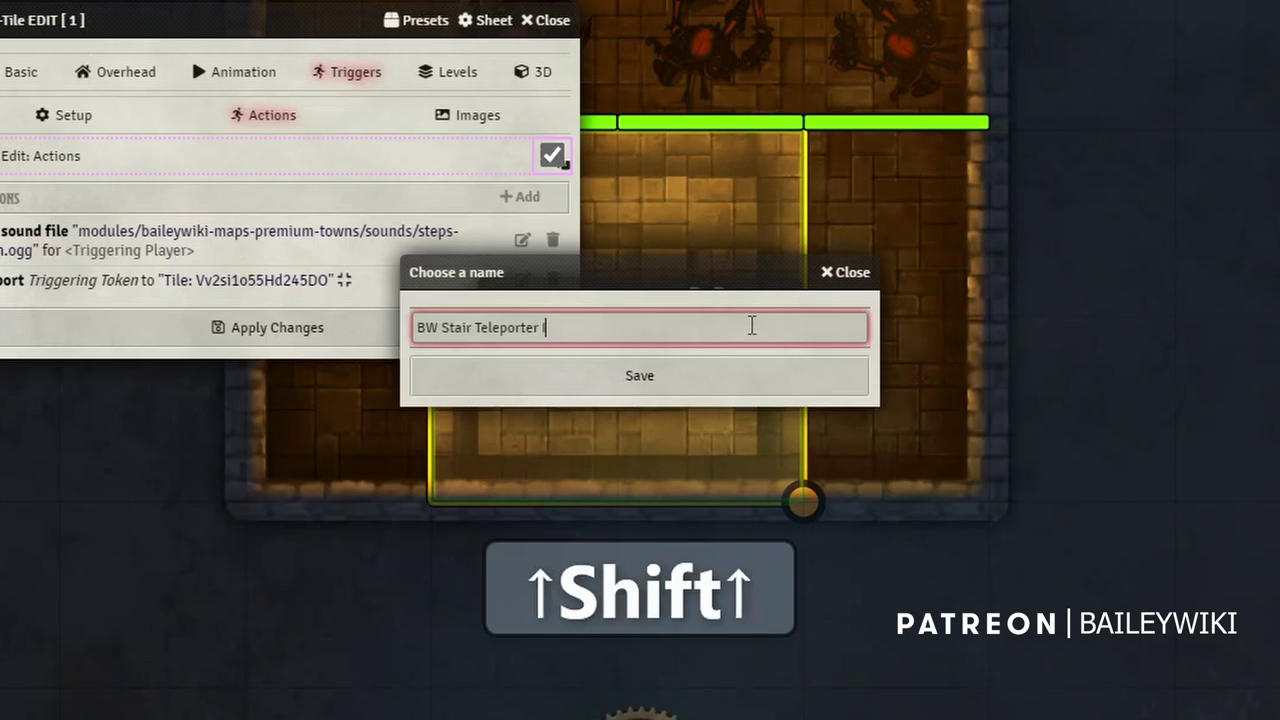
text(n S)
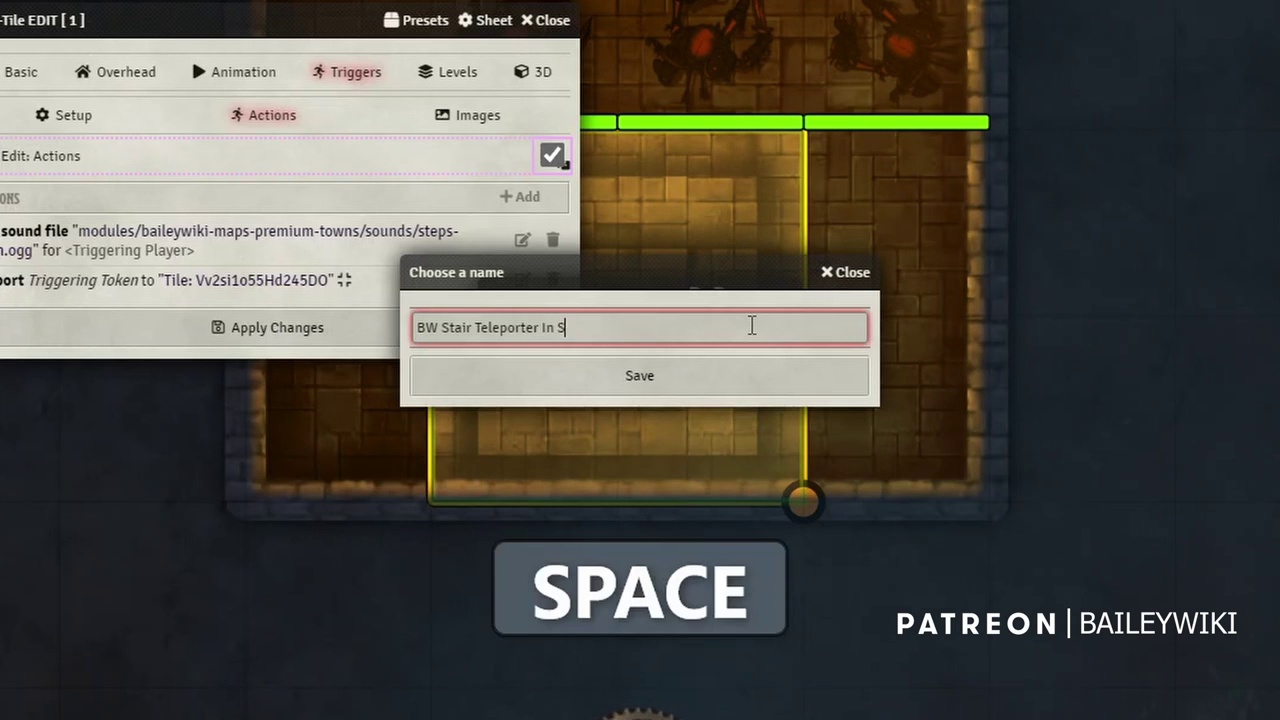
text(cene)
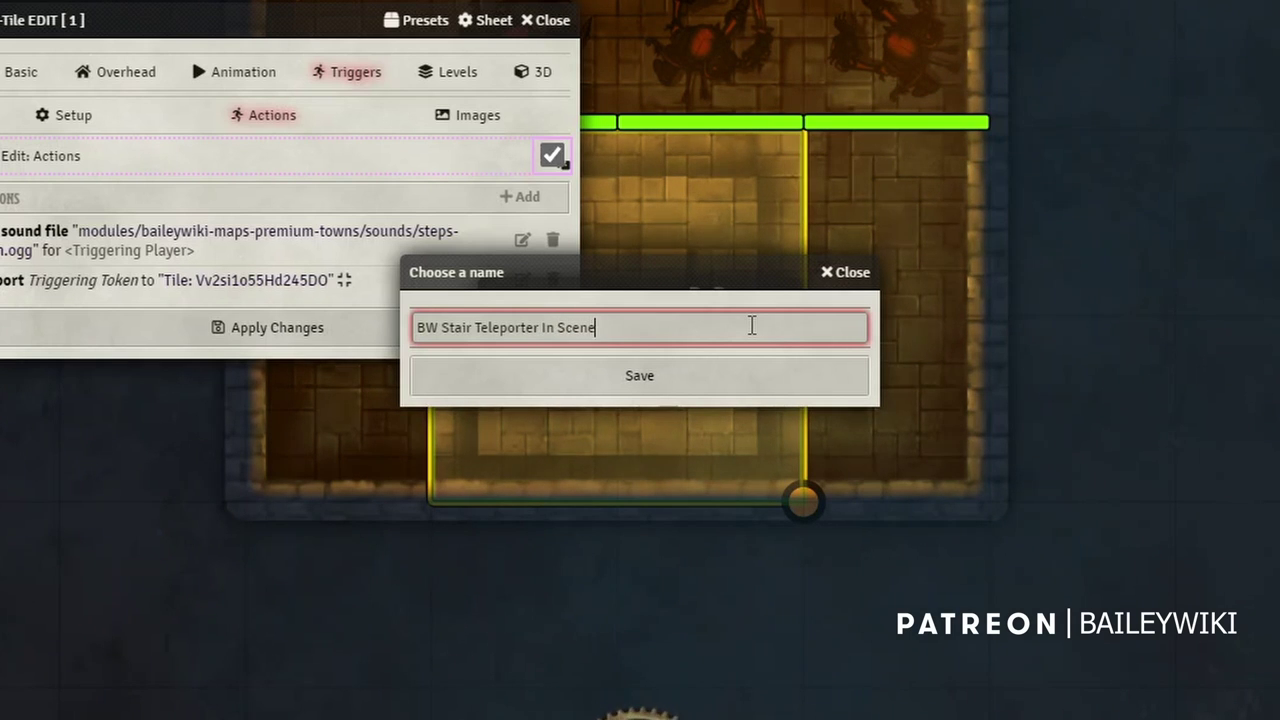
click(686, 376)
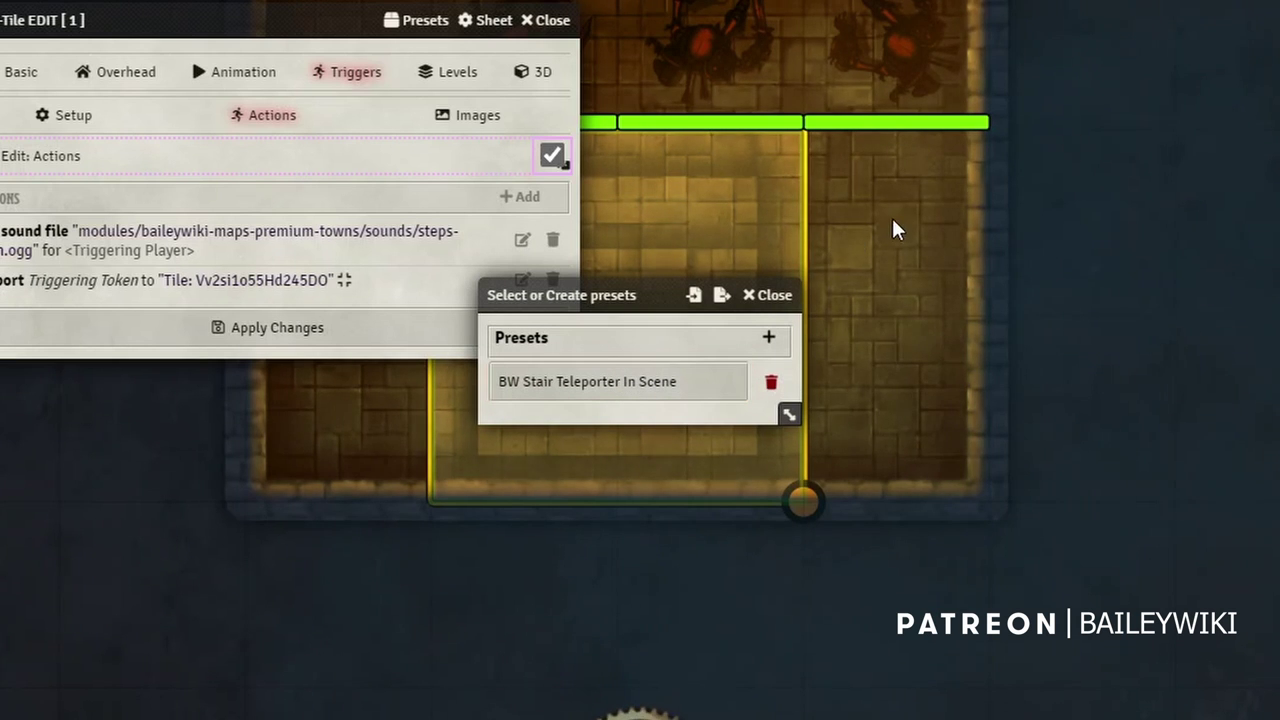
scroll(640, 290, down, 3)
click(778, 295)
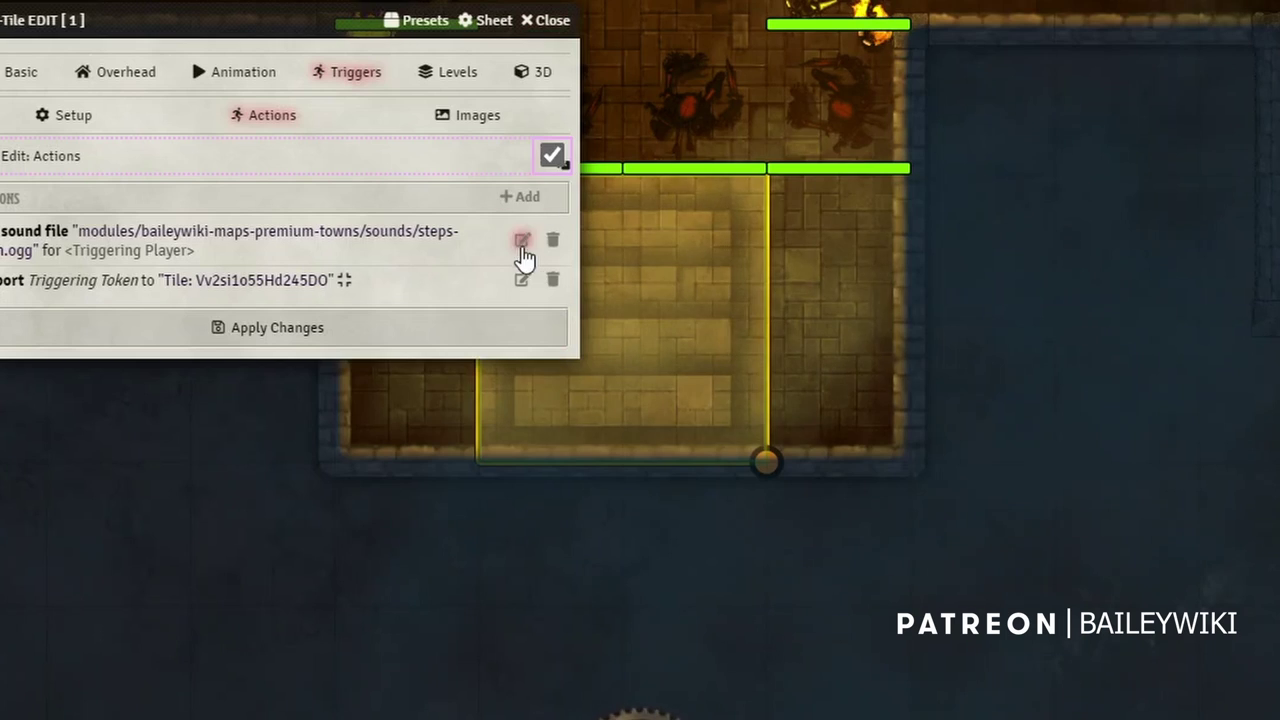
- Close the current tile form and open the mass edit for the other stairs tile, below the room with the fiery trench
click(548, 20)
drag(945, 104, 462, 460)
drag(824, 208, 464, 328)
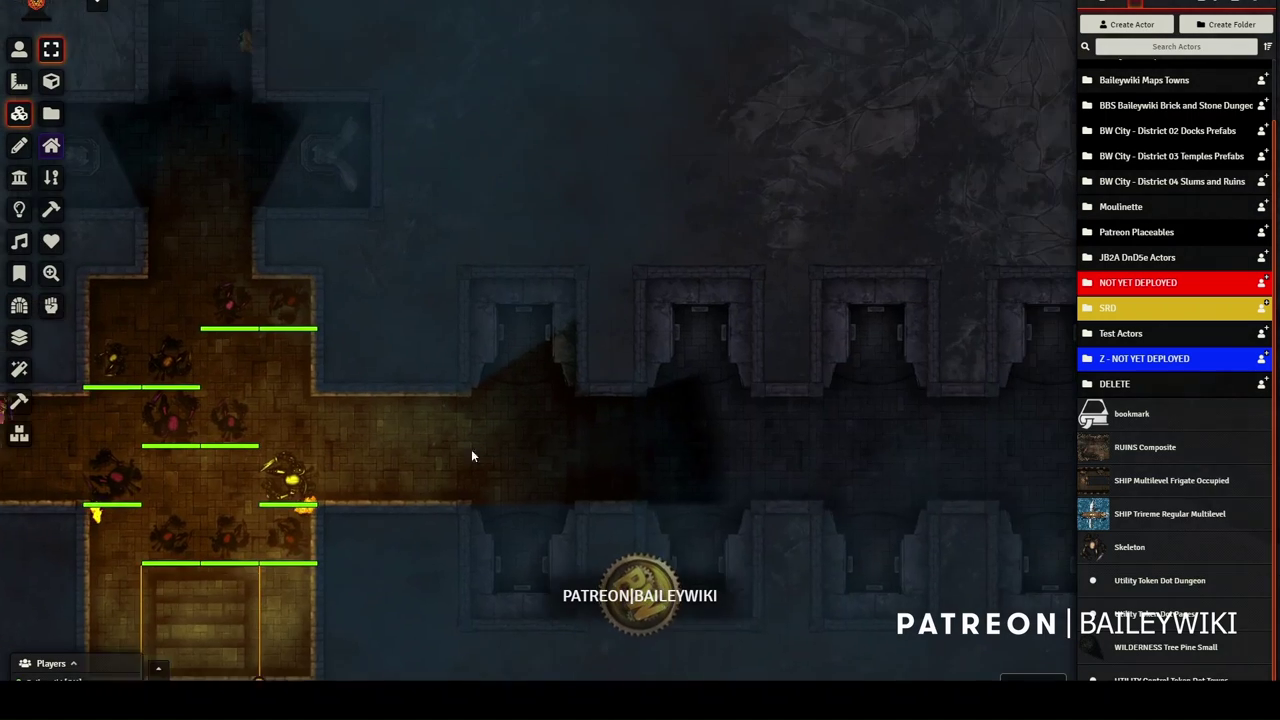
drag(1016, 96, 556, 286)
drag(754, 164, 639, 384)
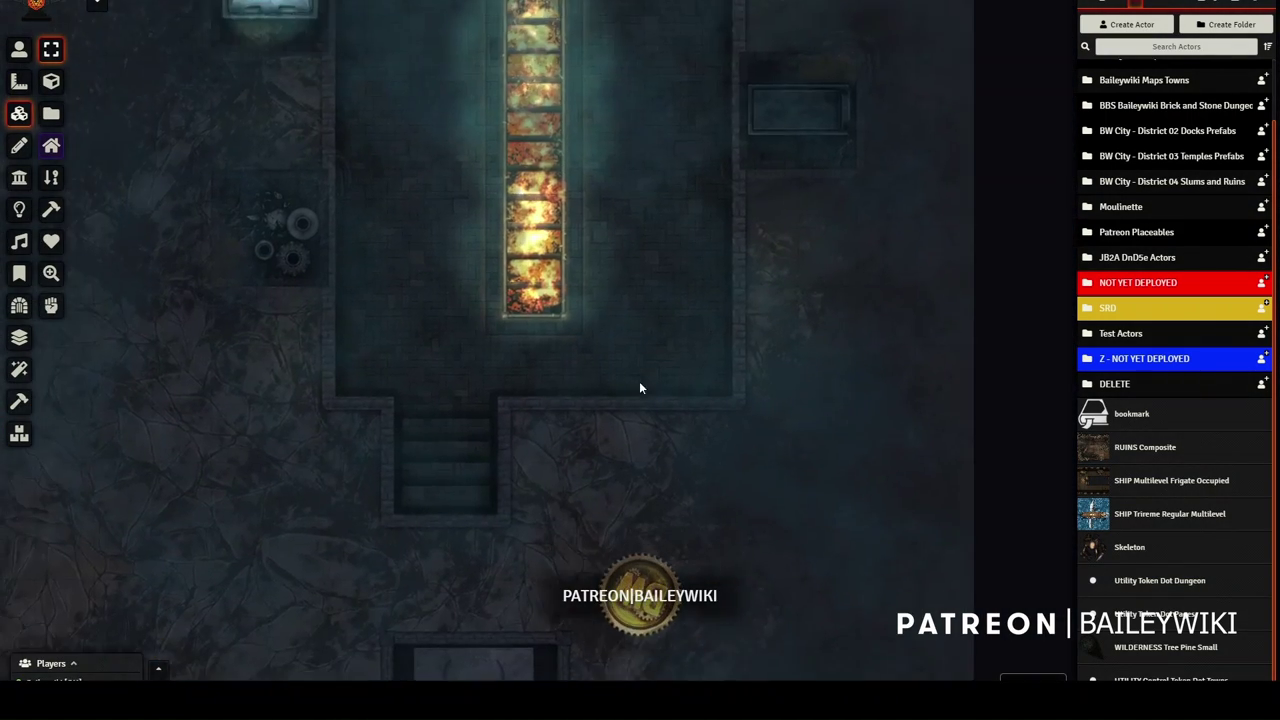
drag(370, 521, 413, 416)
scroll(413, 416, up, 5)
click(418, 360)
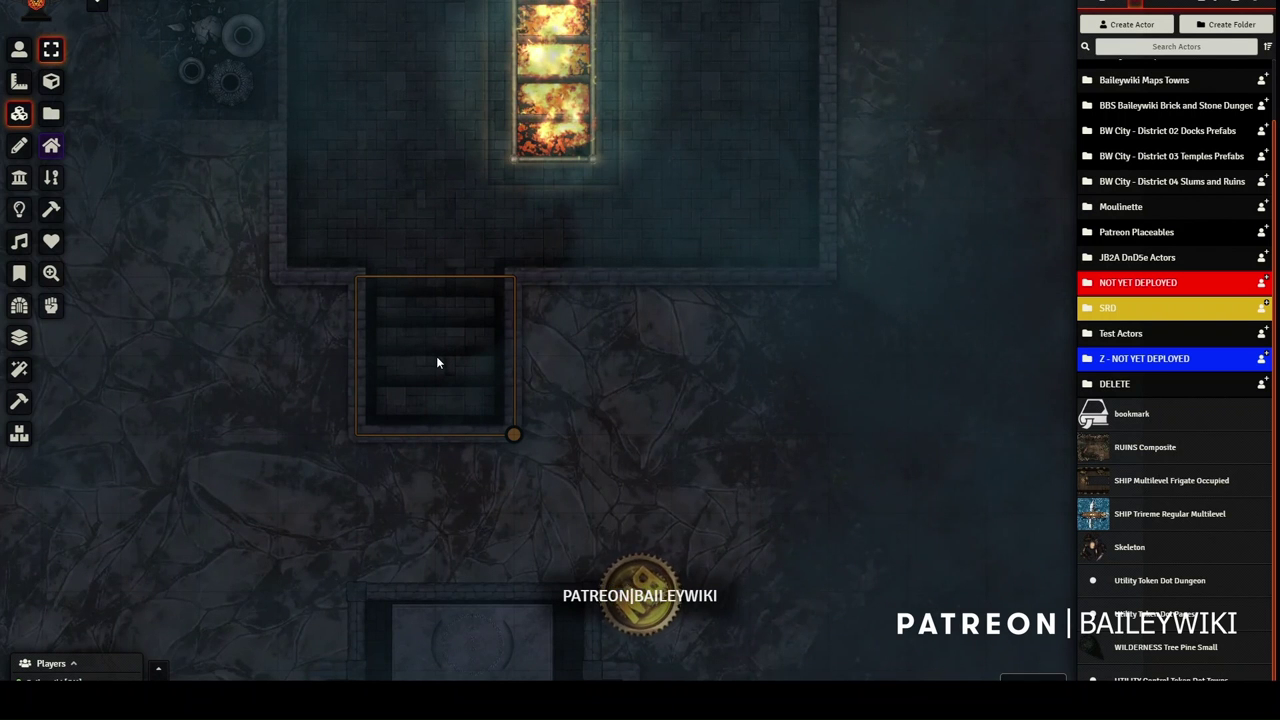
key(shift)
shift+double_click(437, 352)
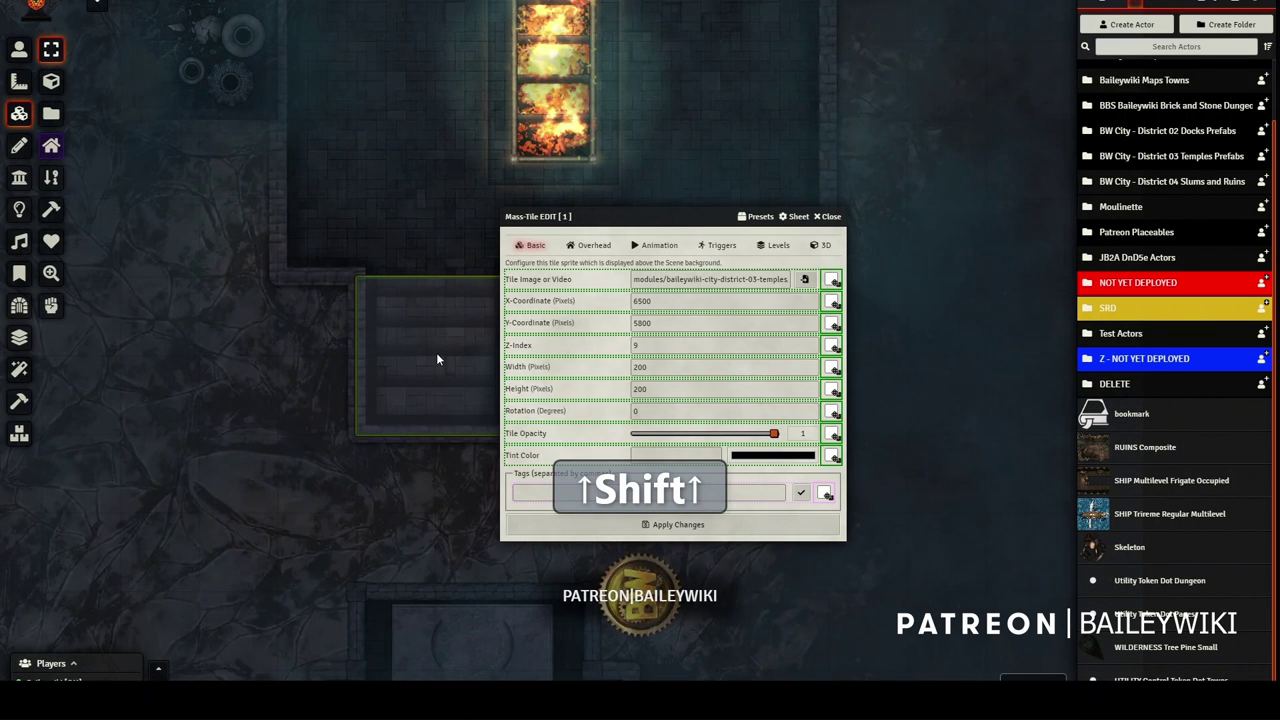
- Load the "BW Stair Teleporter In Scene" preset into this stairs tile's form and check its trigger Setup and Actions
click(757, 217)
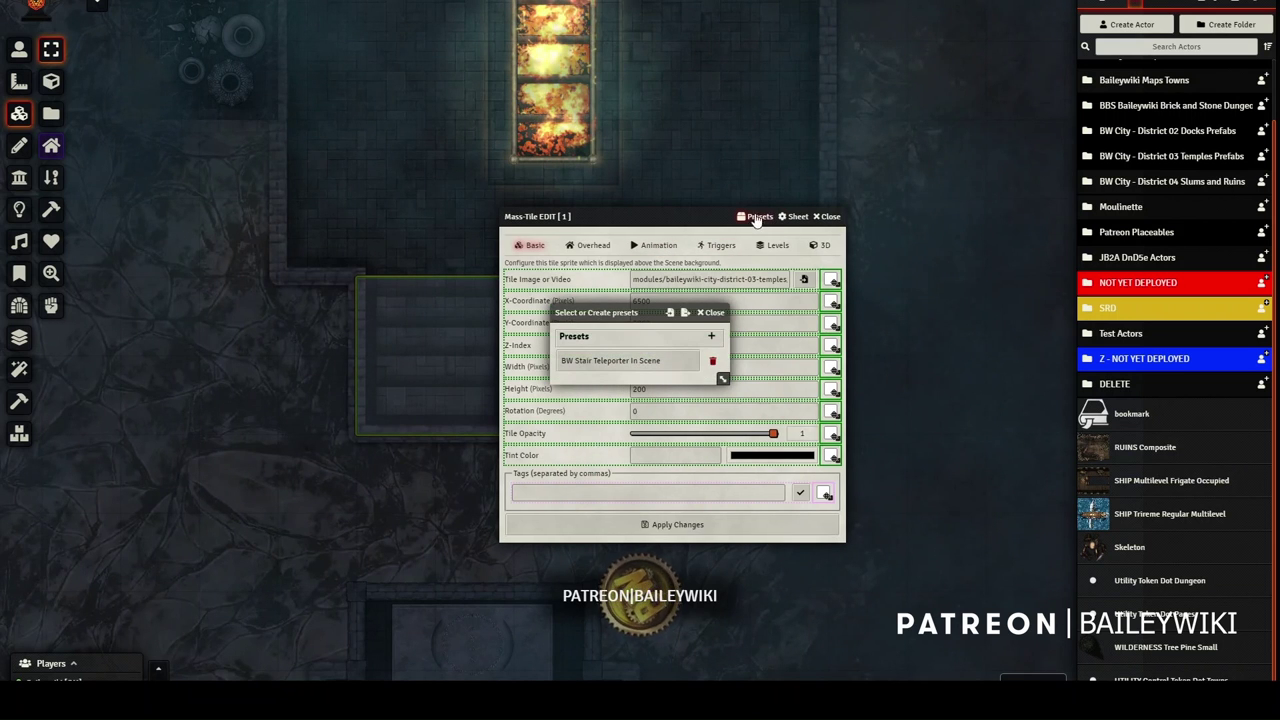
click(636, 361)
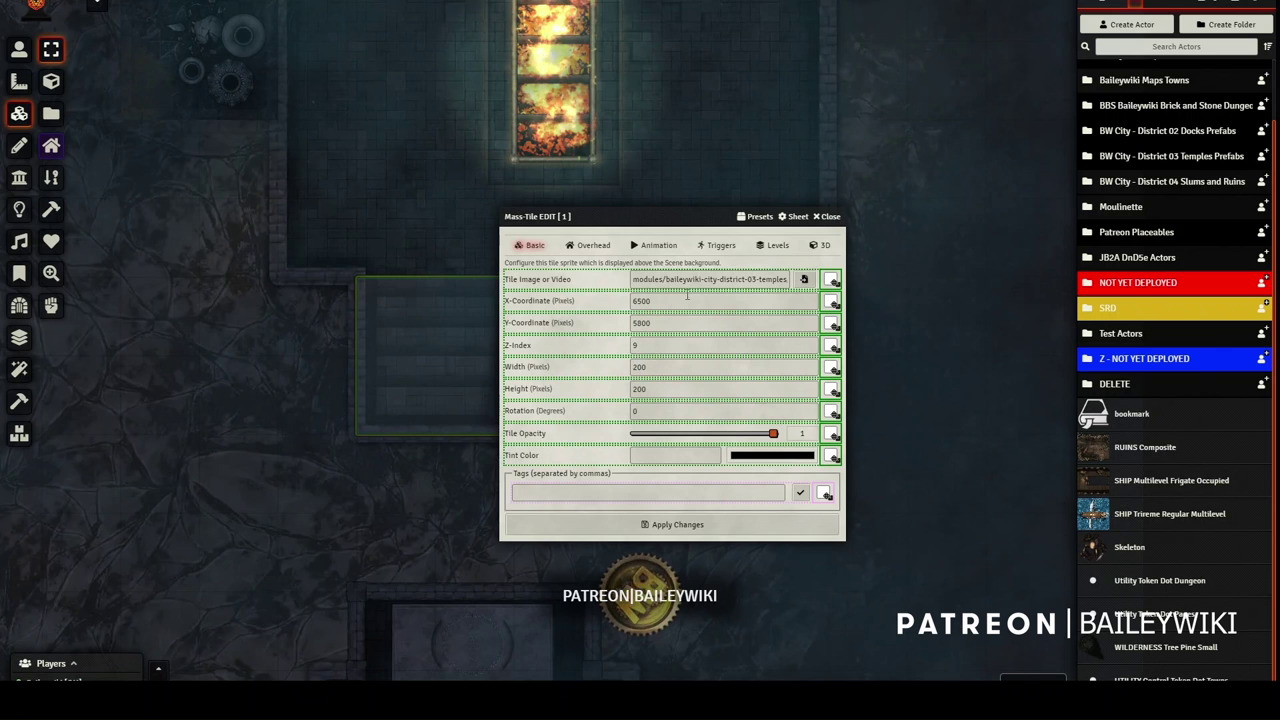
click(720, 247)
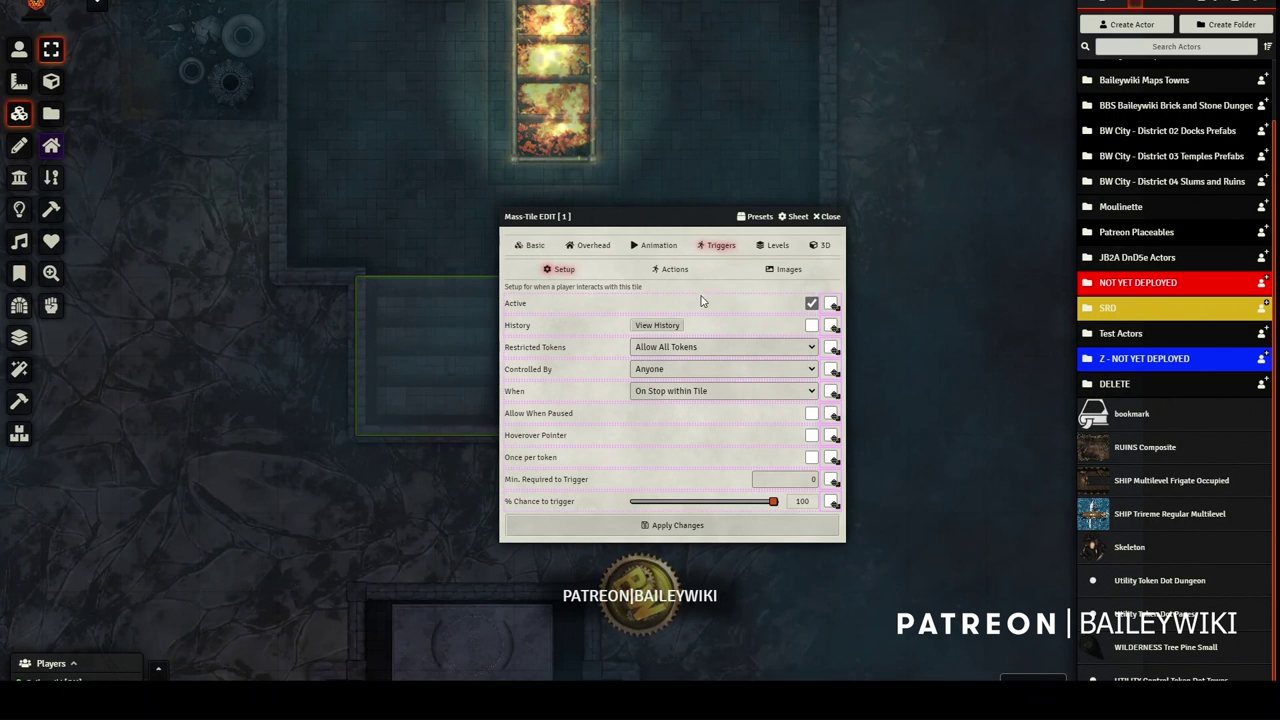
click(674, 269)
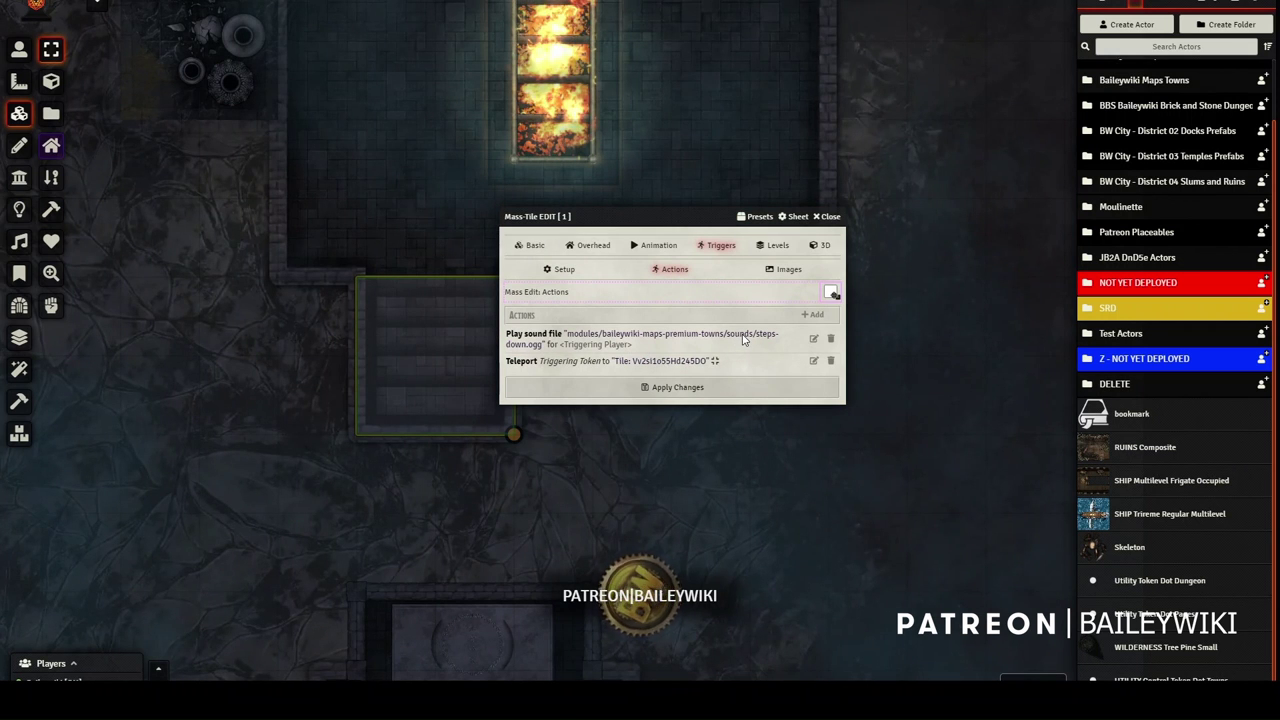
scroll(366, 470, down, 10)
drag(423, 500, 935, 80)
drag(204, 374, 464, 435)
scroll(376, 321, up, 5)
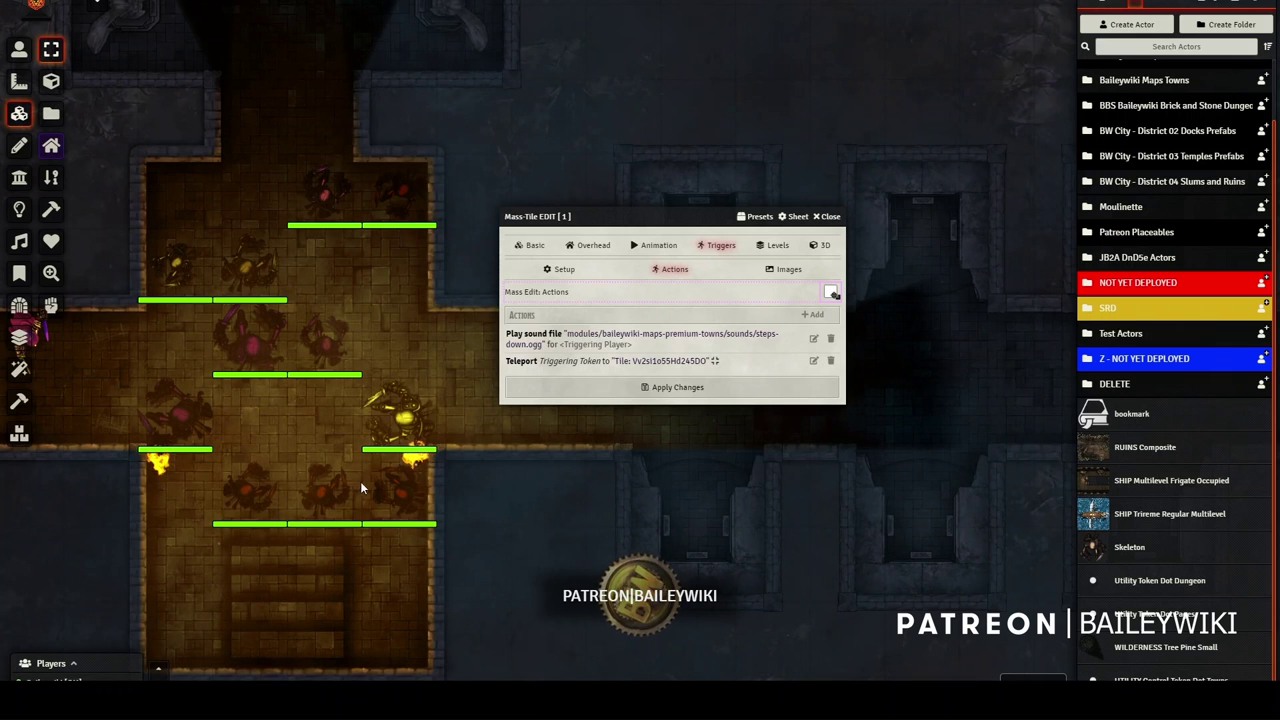
drag(327, 428, 367, 436)
scroll(351, 398, up, 5)
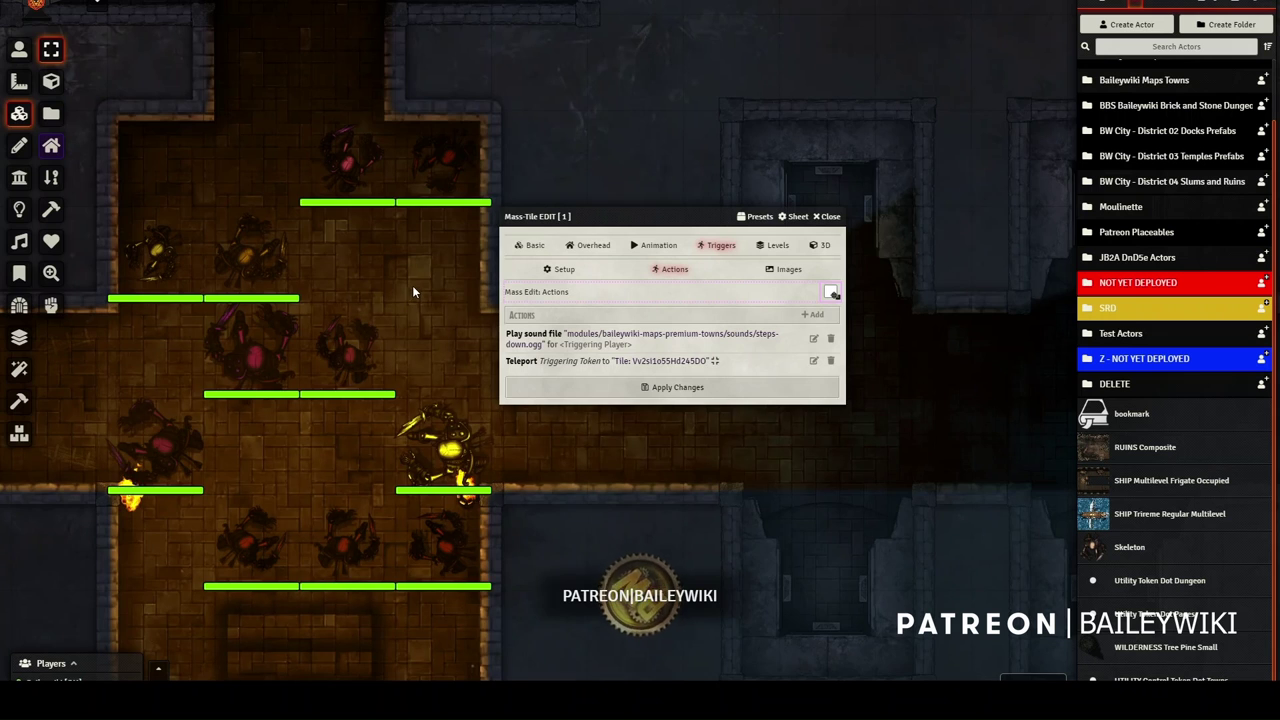
scroll(412, 286, down, 3)
scroll(416, 287, up, 1)
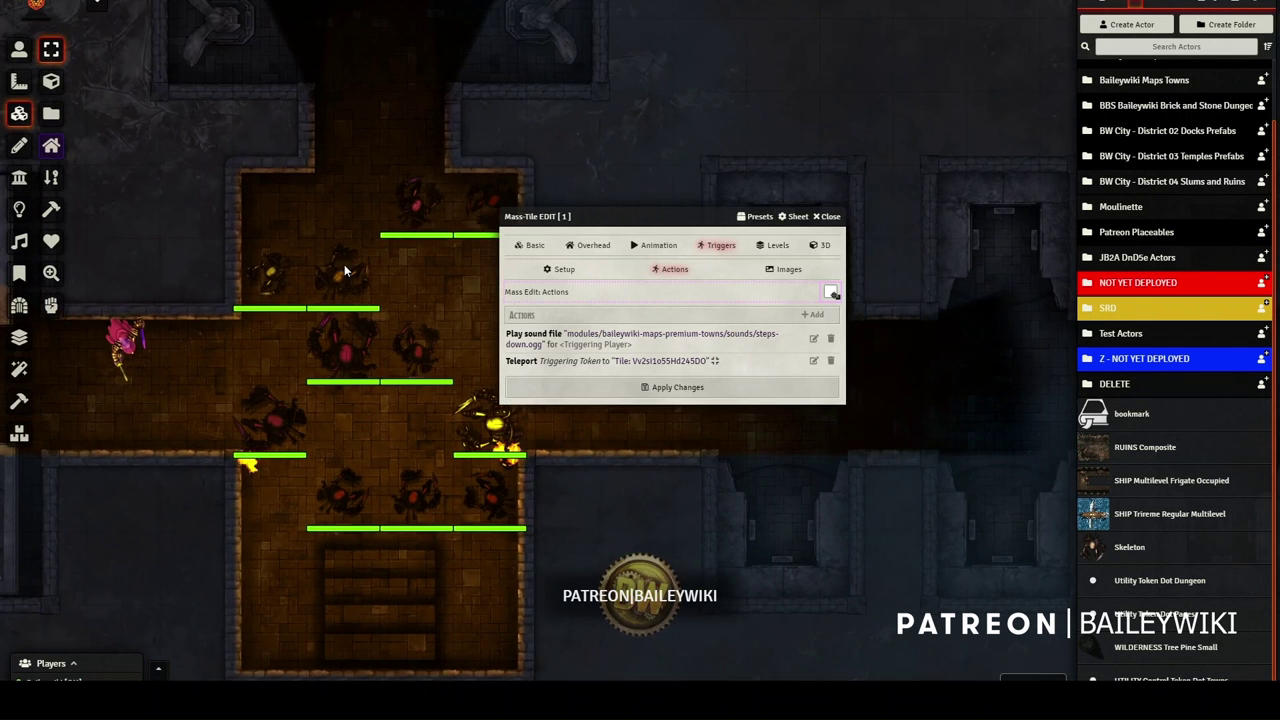
drag(355, 164, 364, 316)
scroll(369, 312, up, 2)
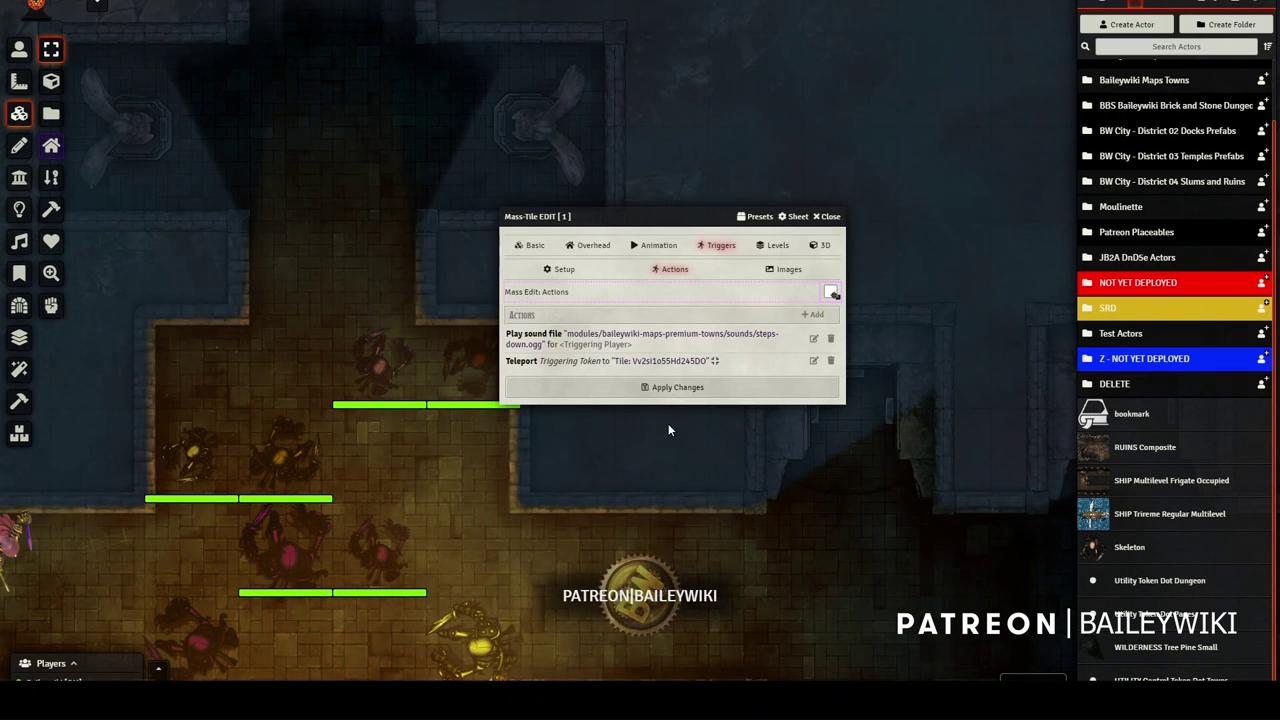
- Check the tile's Overhead options and open the list of saved tile presets
click(593, 246)
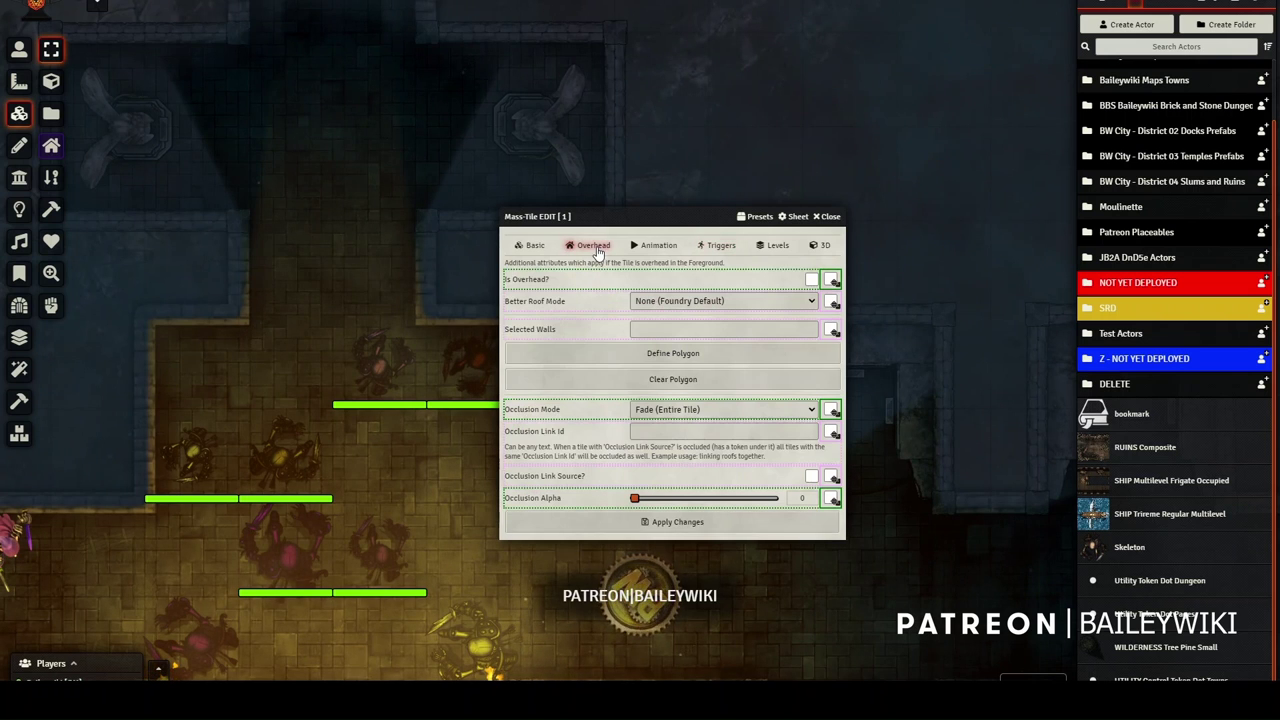
click(757, 218)
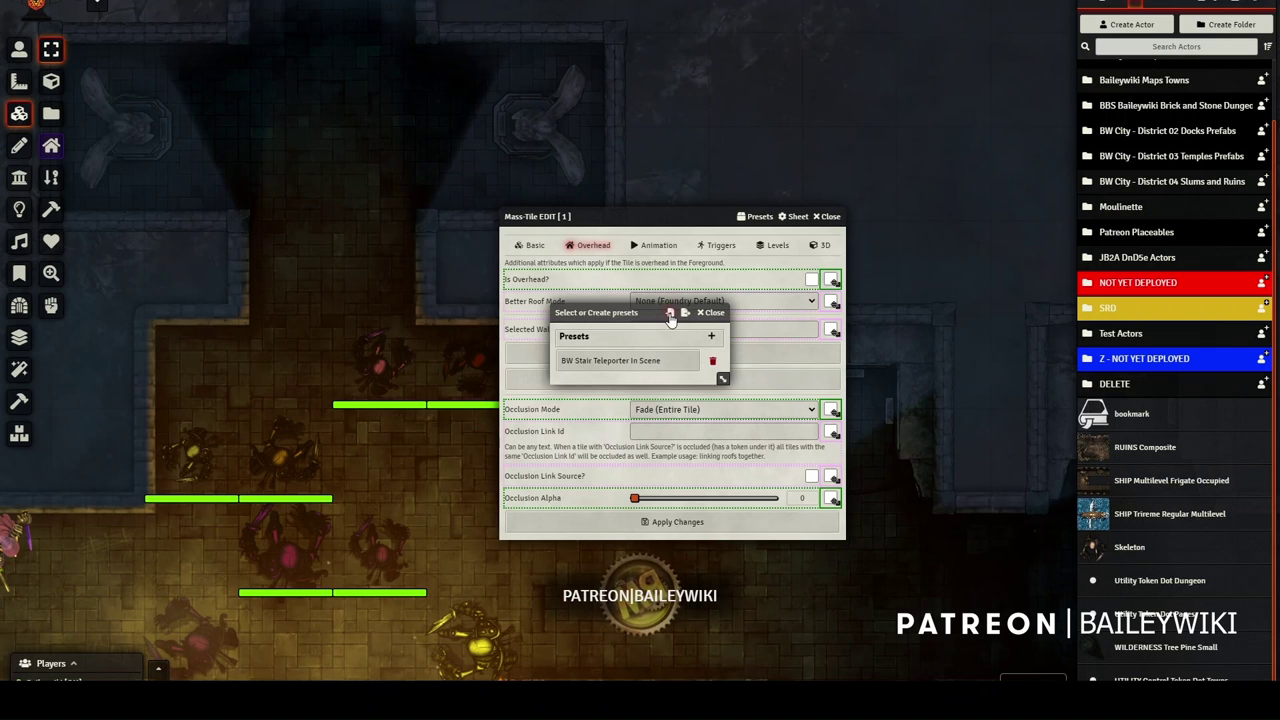